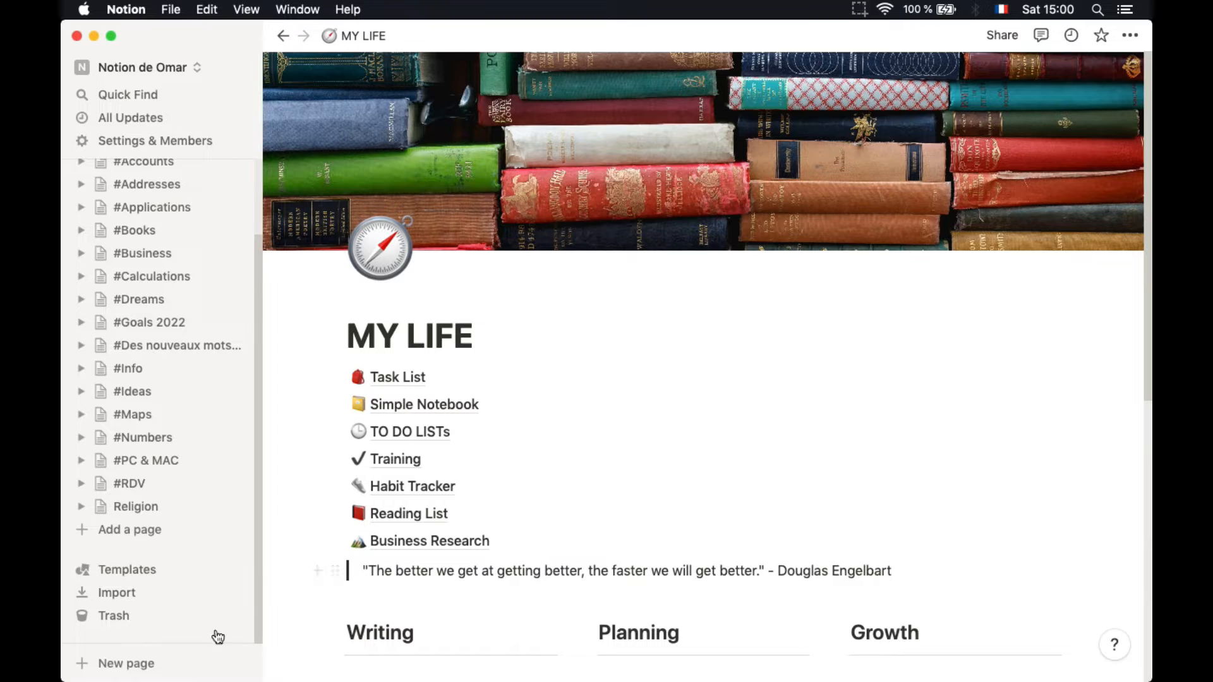
# Add a new page to the workspace titled Test1
pyautogui.click(123, 542)
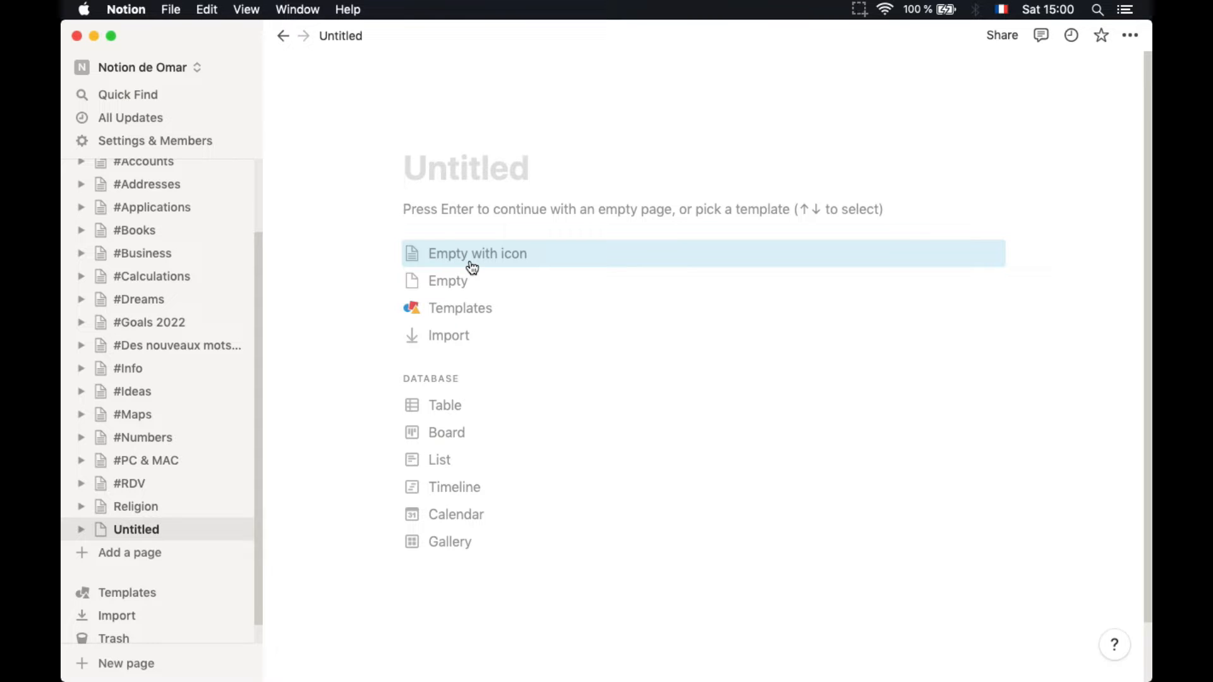
pyautogui.write('Test1')
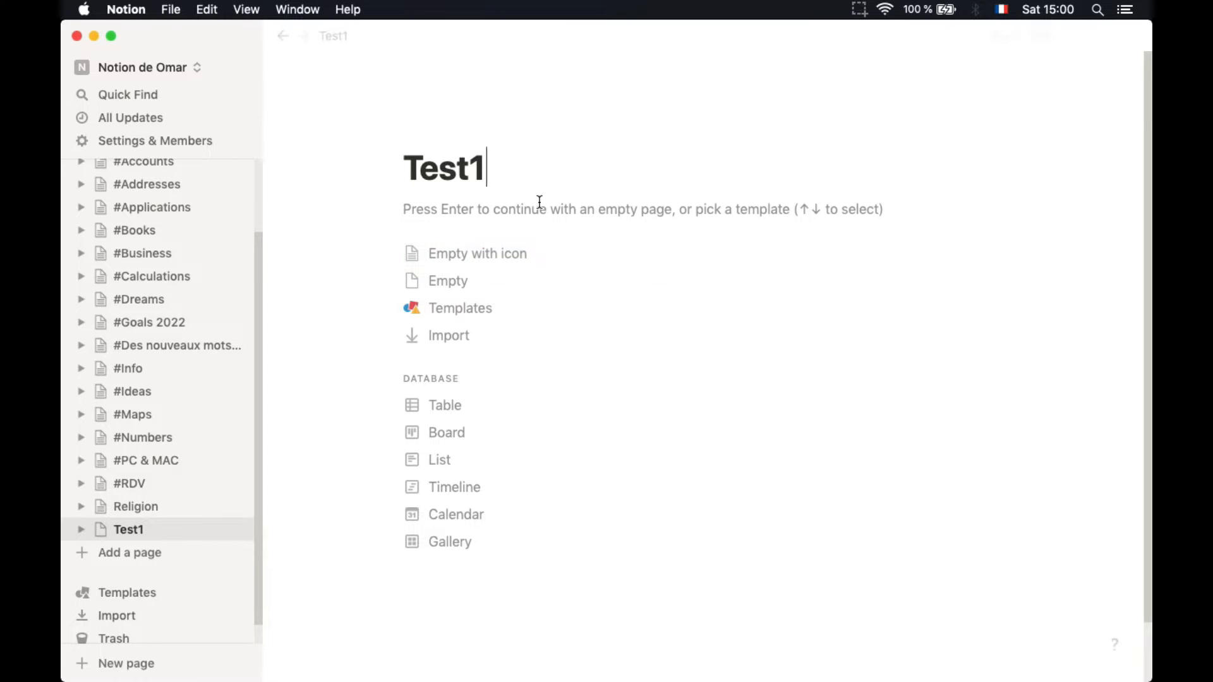
# Start Test1 as an empty page with the globe-with-meridians emoji icon, found by searching 'earth'
pyautogui.click(503, 254)
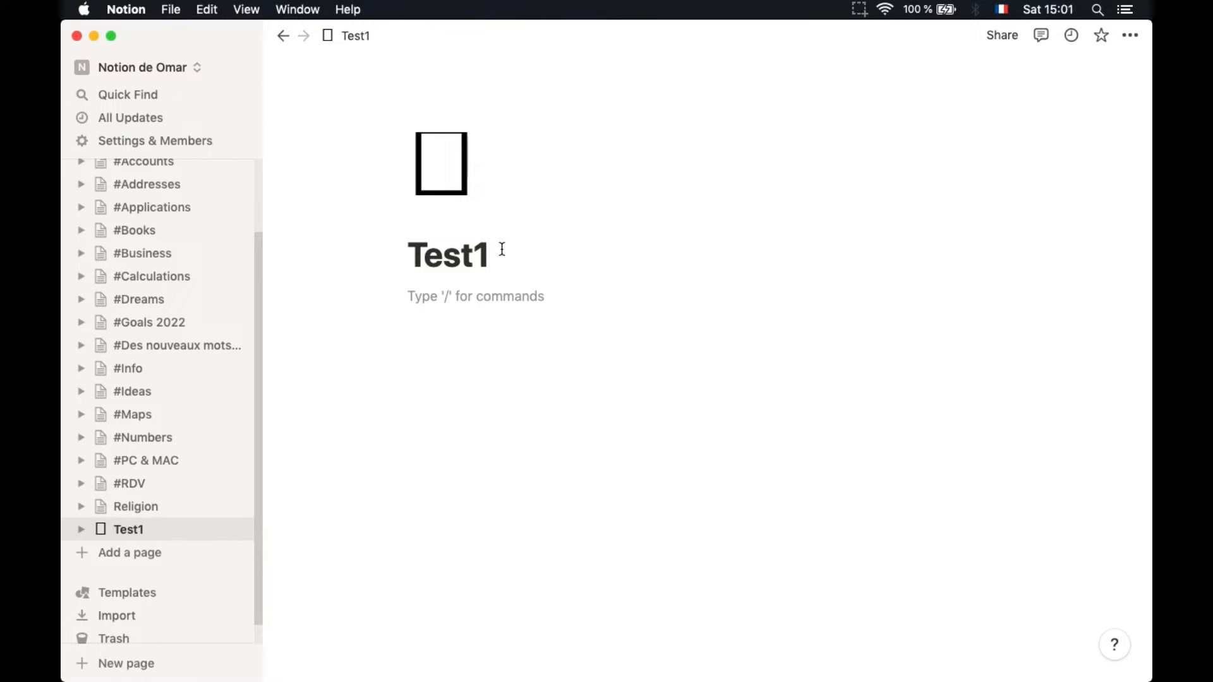
pyautogui.click(422, 159)
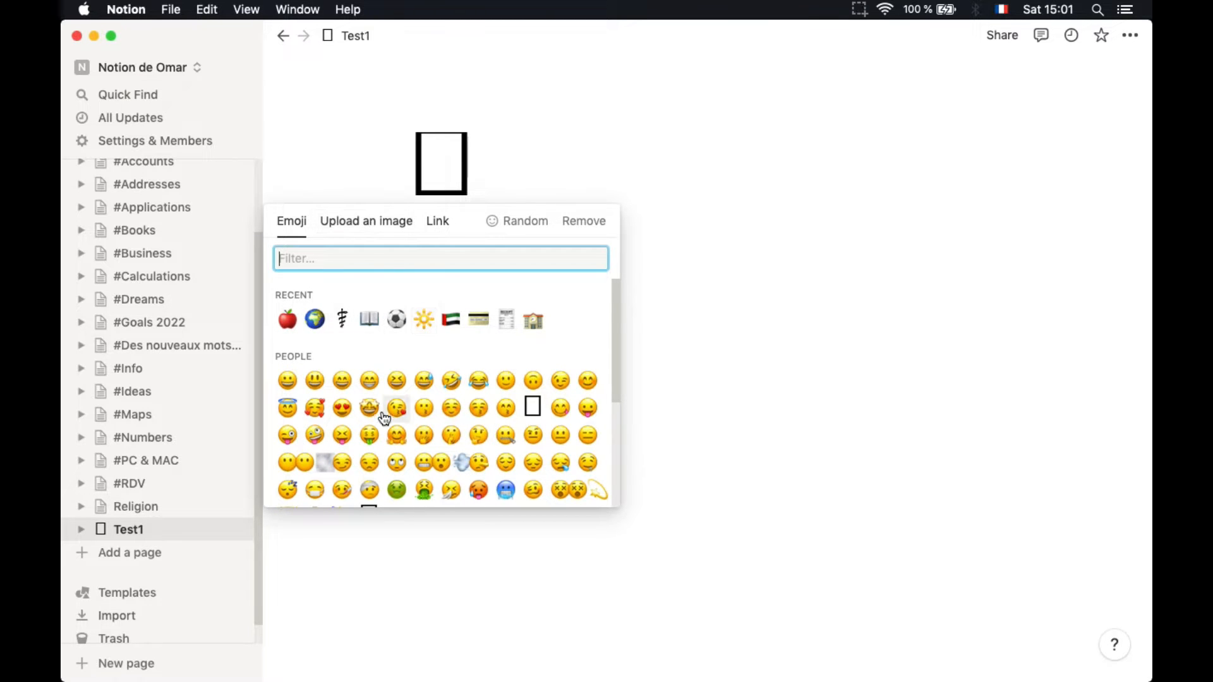
pyautogui.scroll(-5, 388, 418)
pyautogui.scroll(-4, 384, 418)
pyautogui.scroll(5, 373, 353)
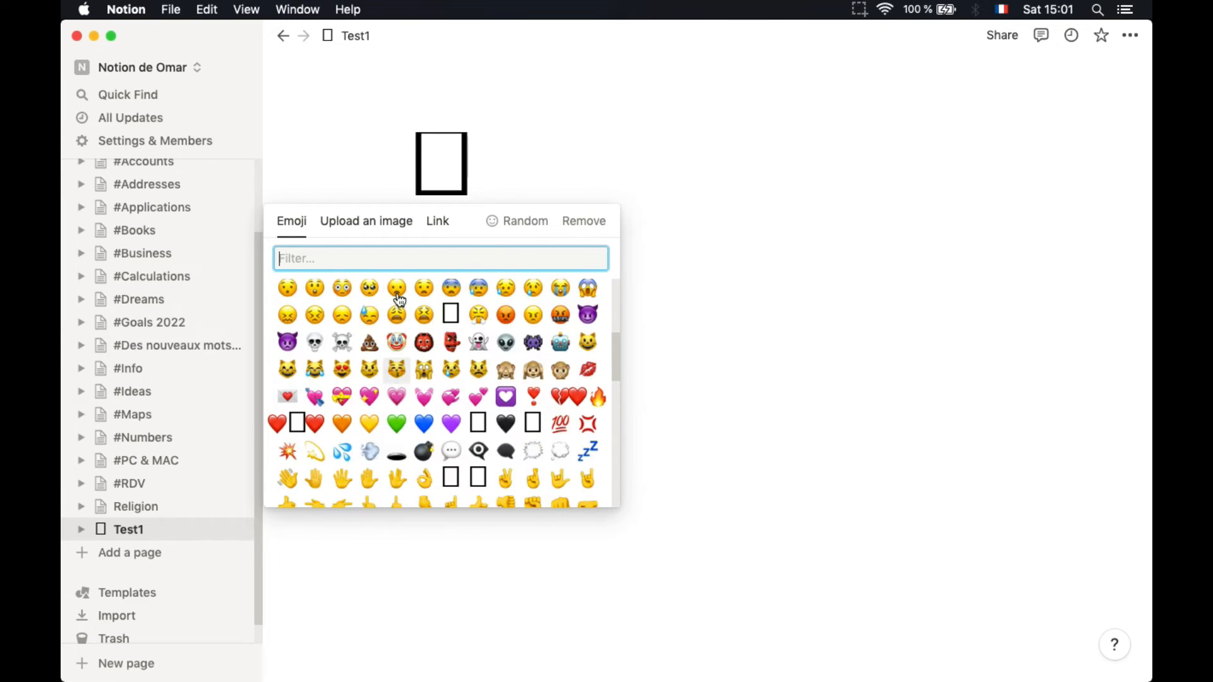
pyautogui.write('earth')
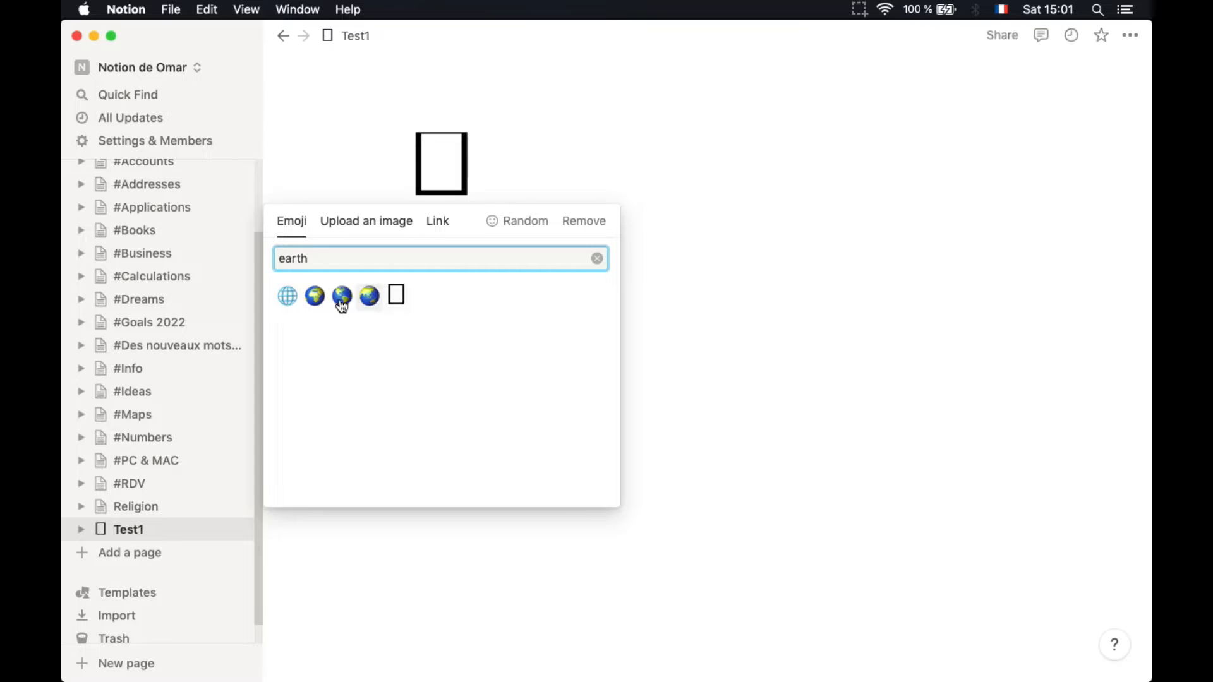
pyautogui.click(290, 298)
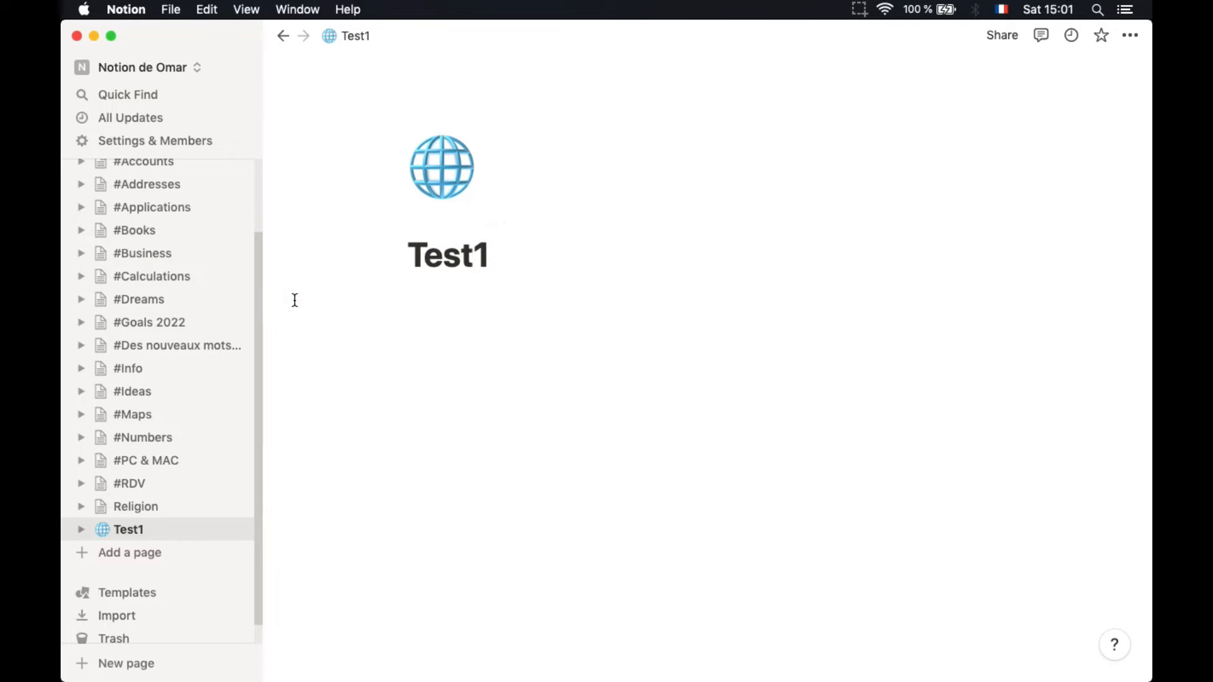
# Look over the icon picker's Upload and Link options, then close the picker
pyautogui.click(425, 165)
pyautogui.click(354, 223)
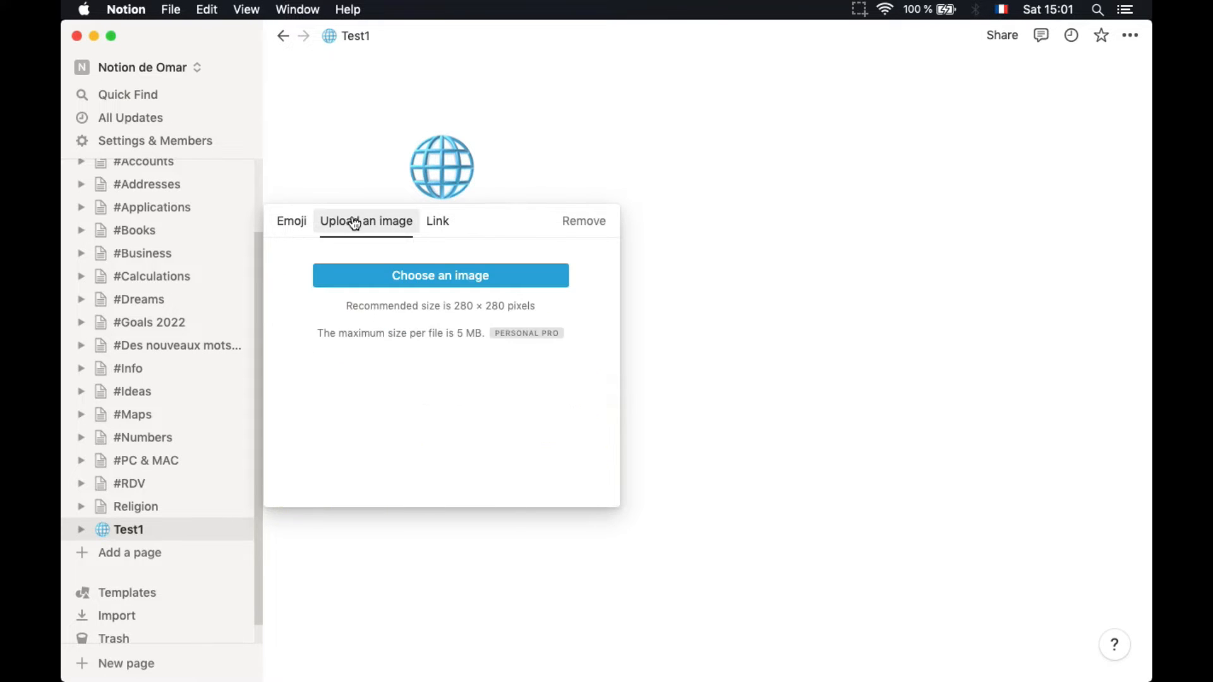
pyautogui.click(437, 221)
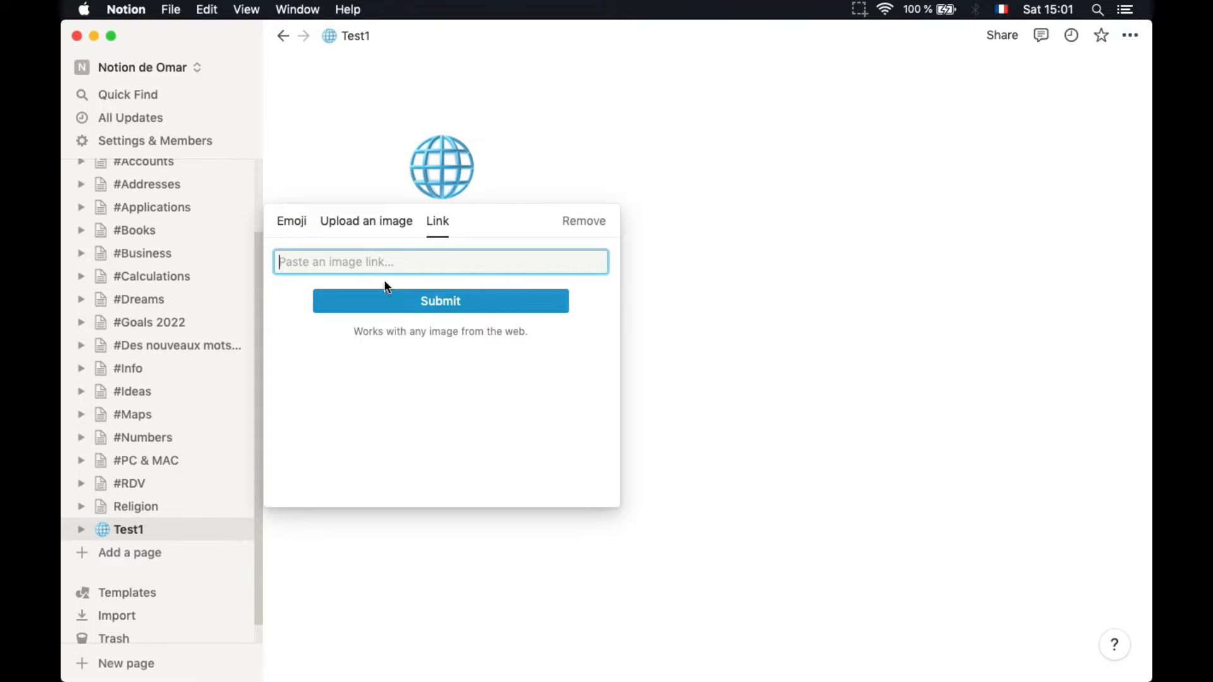
pyautogui.click(312, 187)
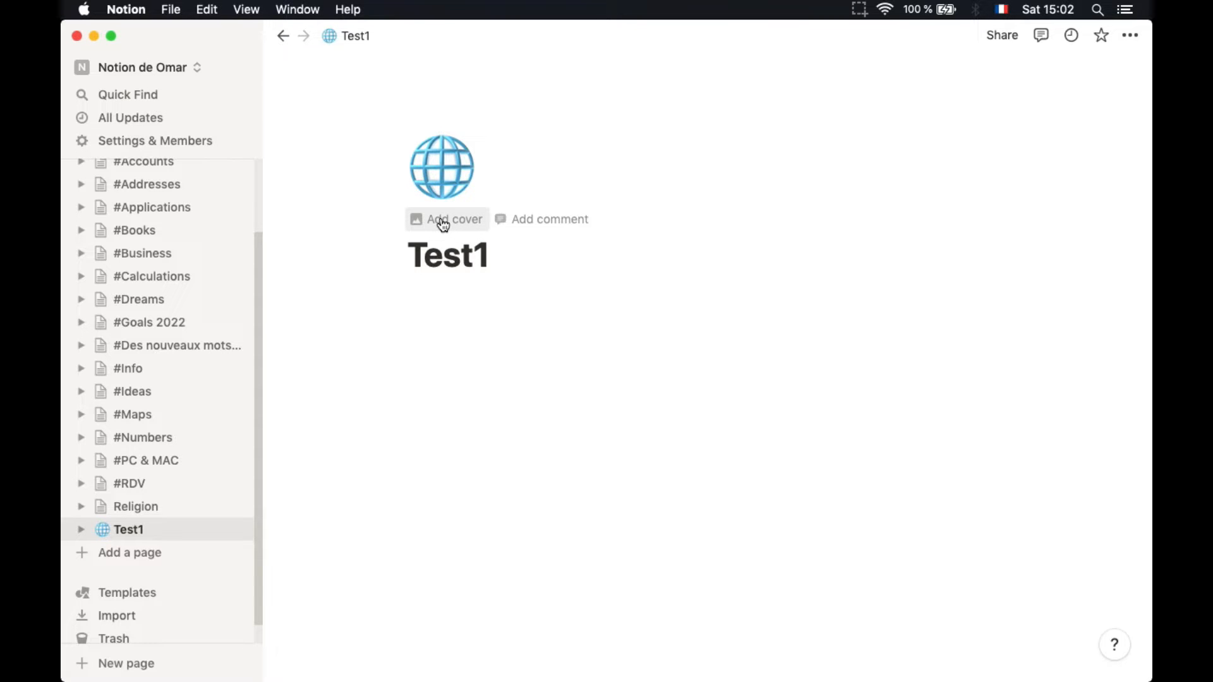
# Add a cover image to Test1 and scroll through the cover Gallery
pyautogui.click(443, 223)
pyautogui.moveTo(713, 116)
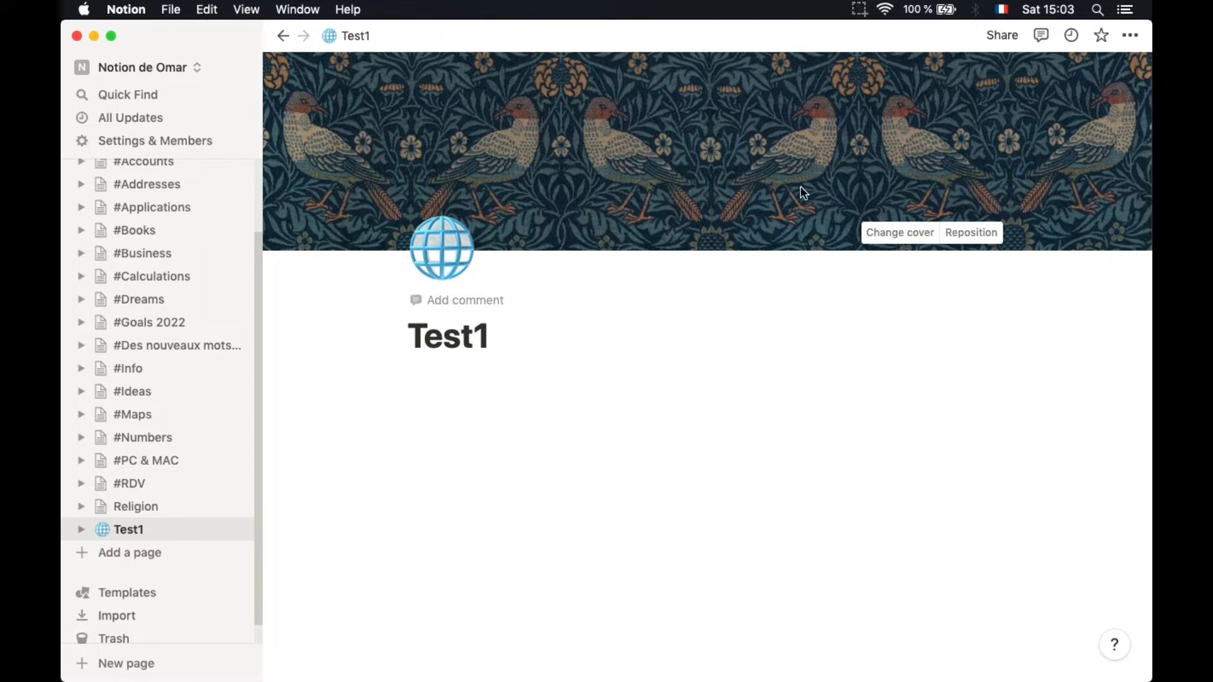
pyautogui.click(882, 236)
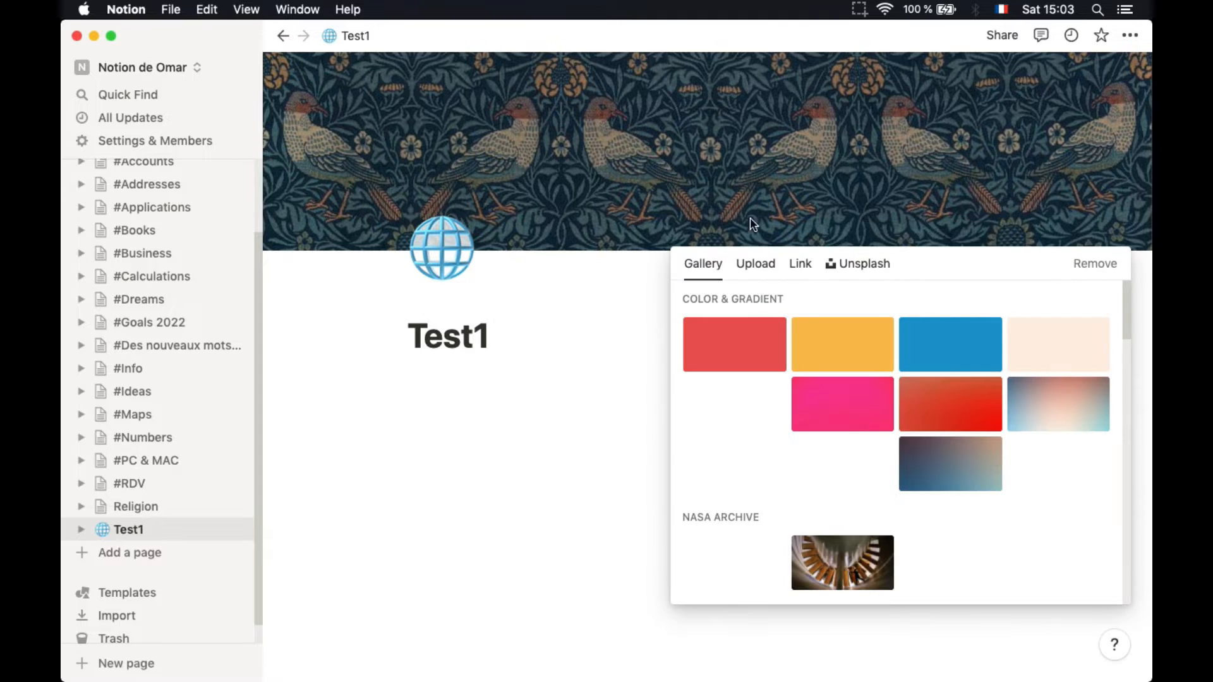
pyautogui.scroll(-5, 813, 490)
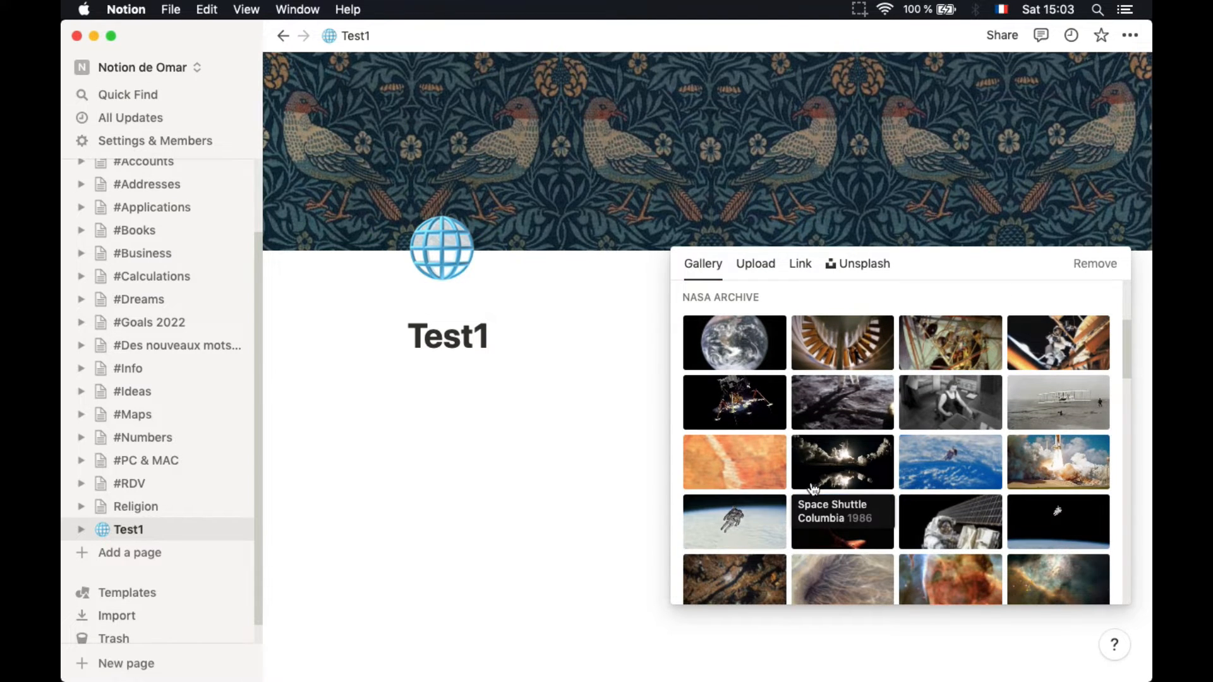
pyautogui.scroll(-3, 813, 490)
pyautogui.scroll(-8, 809, 480)
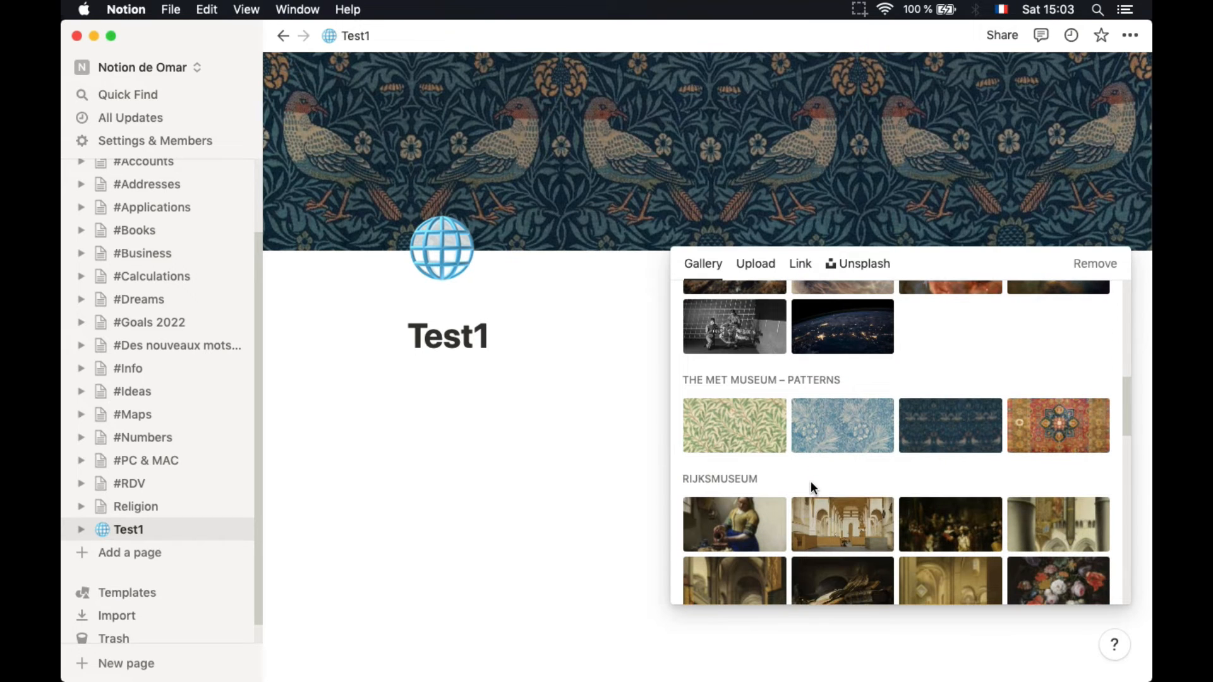
pyautogui.scroll(-5, 813, 490)
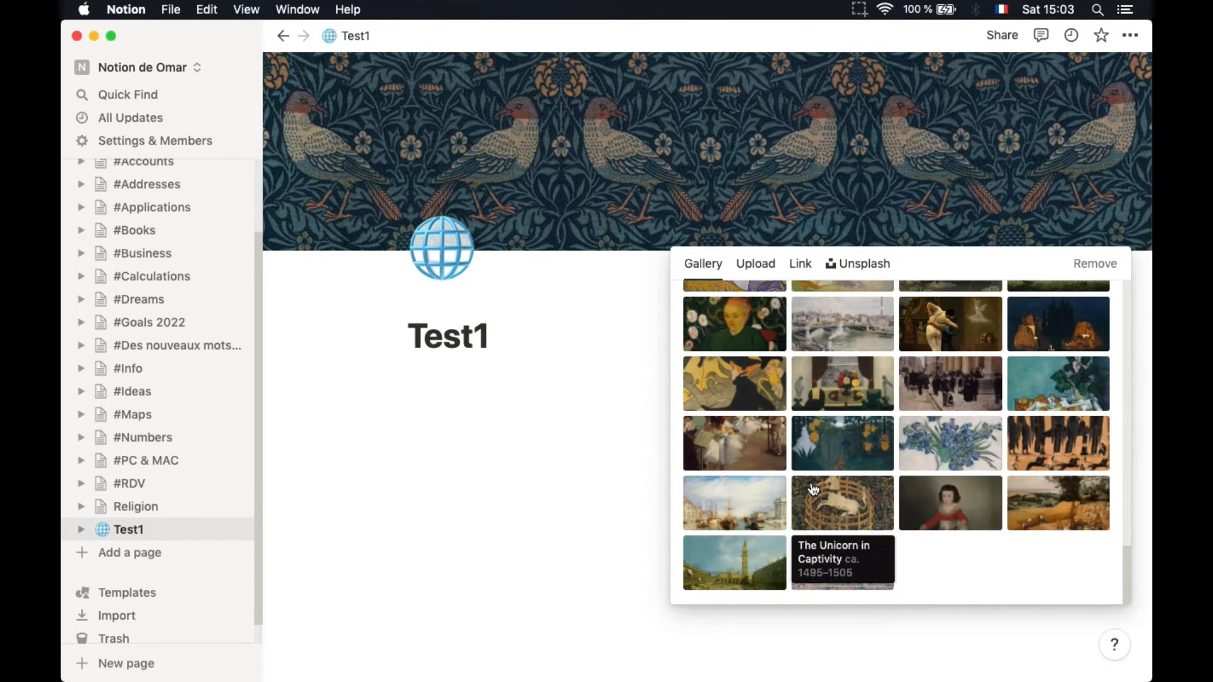
pyautogui.scroll(10, 813, 490)
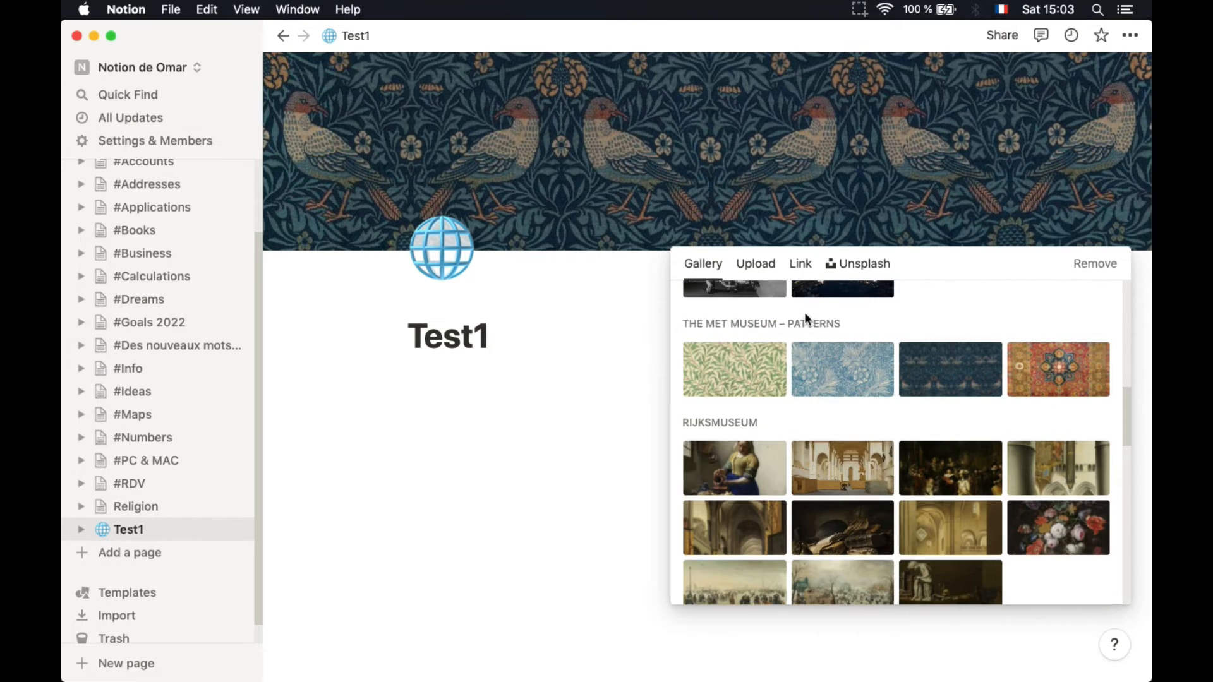
# Review the Upload, Link and Unsplash cover options, keep the bird pattern, and open a comment box
pyautogui.click(763, 273)
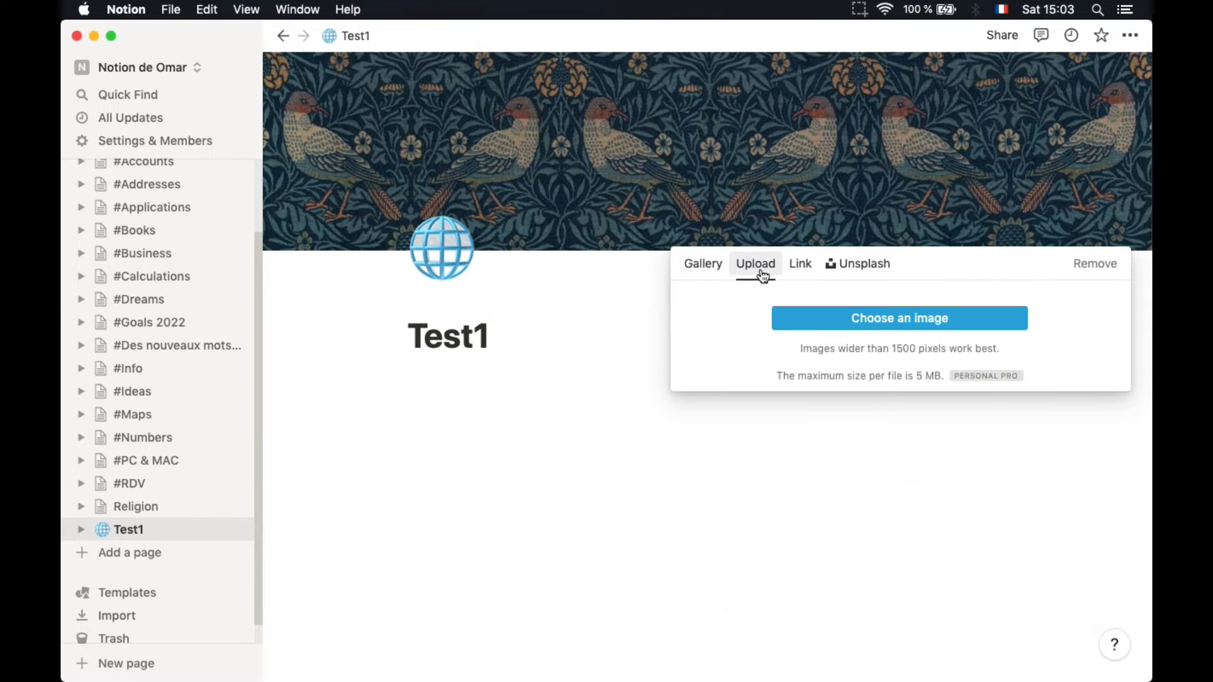
pyautogui.click(795, 271)
pyautogui.click(845, 268)
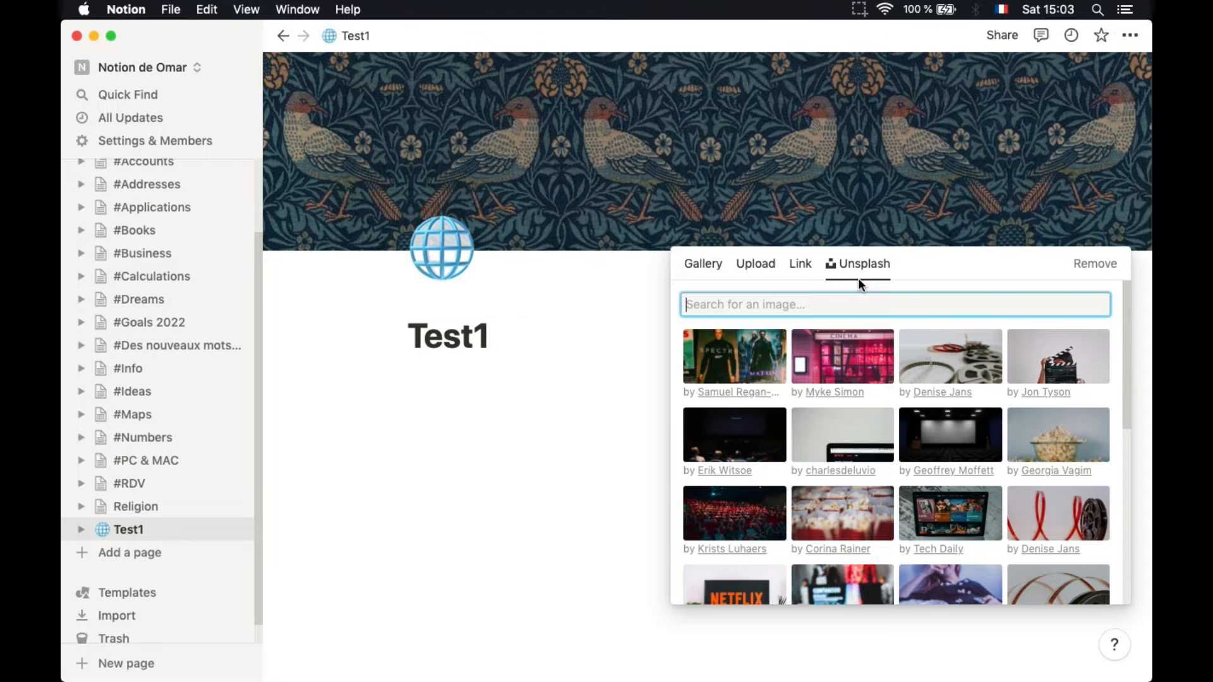
pyautogui.click(601, 299)
pyautogui.click(502, 306)
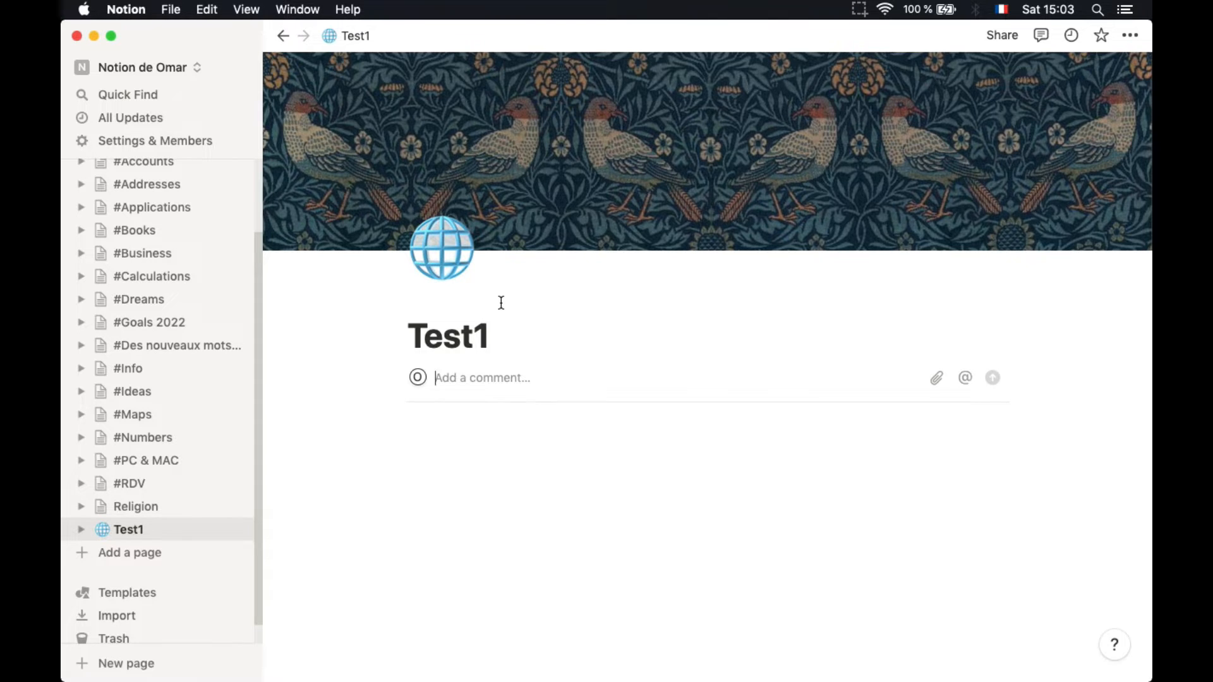
# Post the comment 'website' under the Test1 title
pyautogui.write('websi')
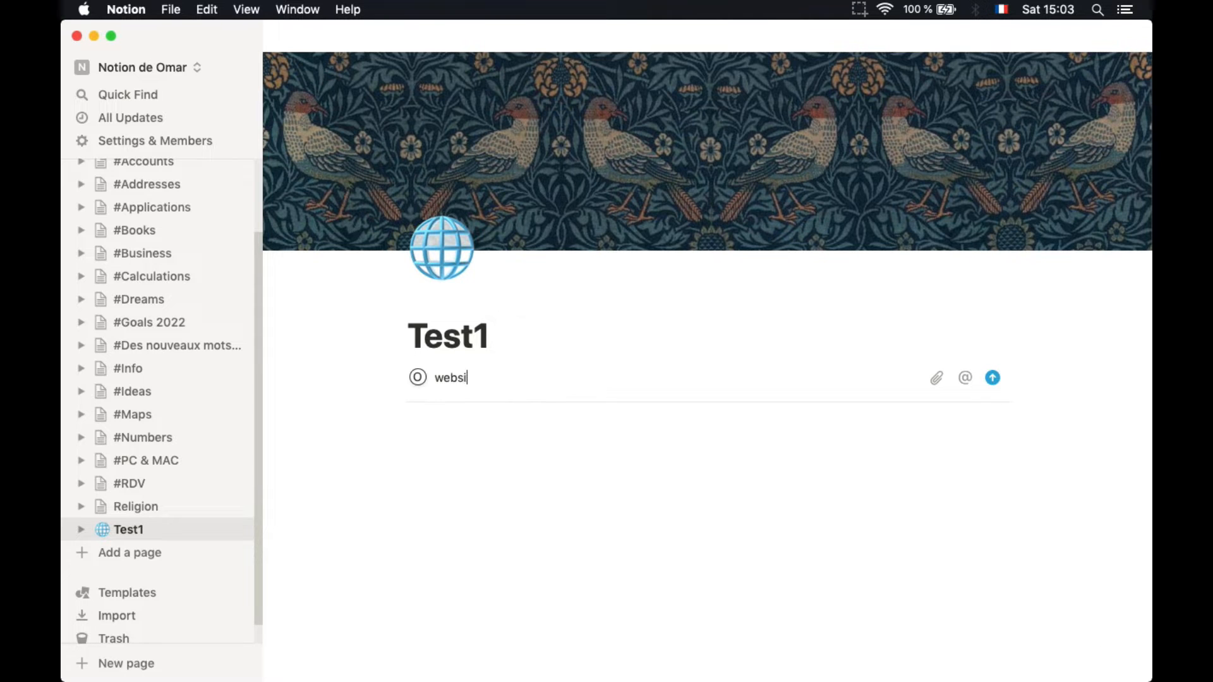
pyautogui.write('te')
pyautogui.press('Return')
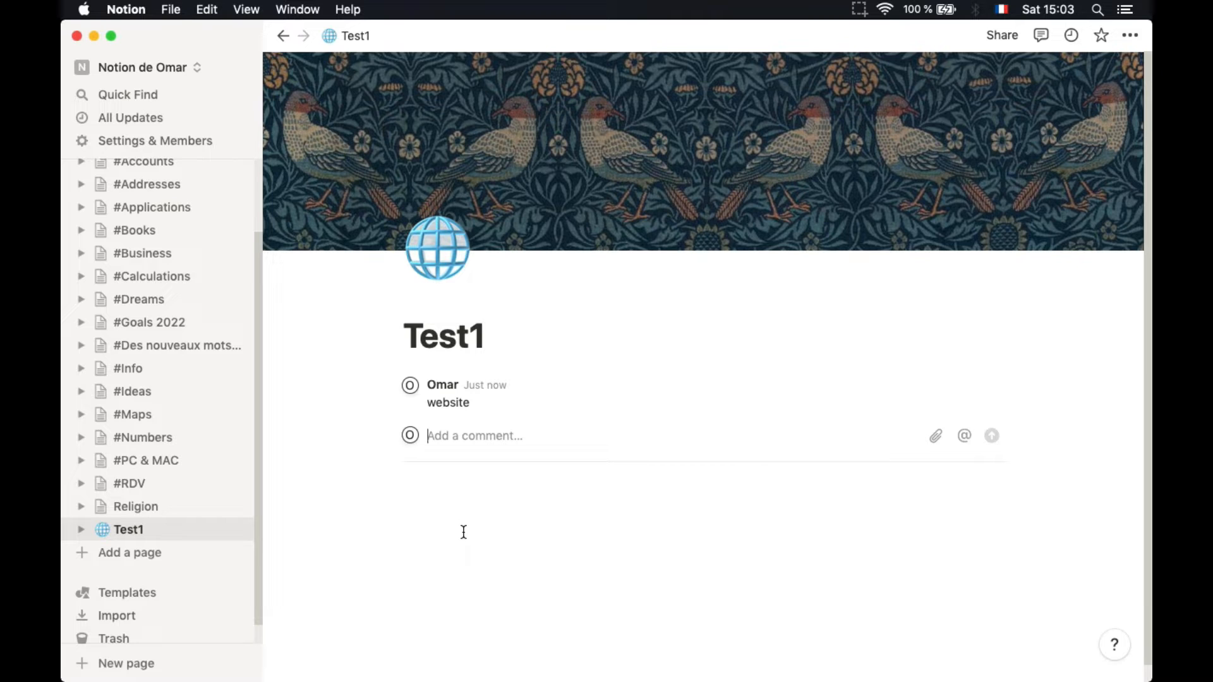
# Create a second page titled Test2 and bring up the template gallery
pyautogui.click(175, 562)
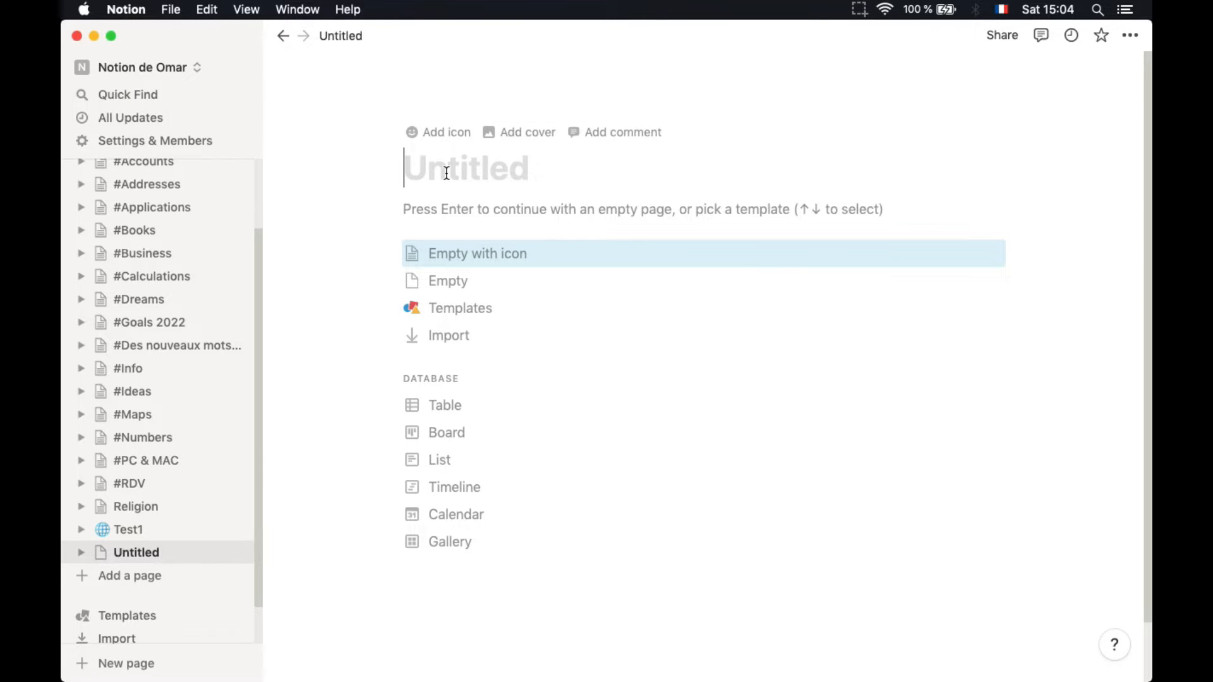
pyautogui.write('Test2')
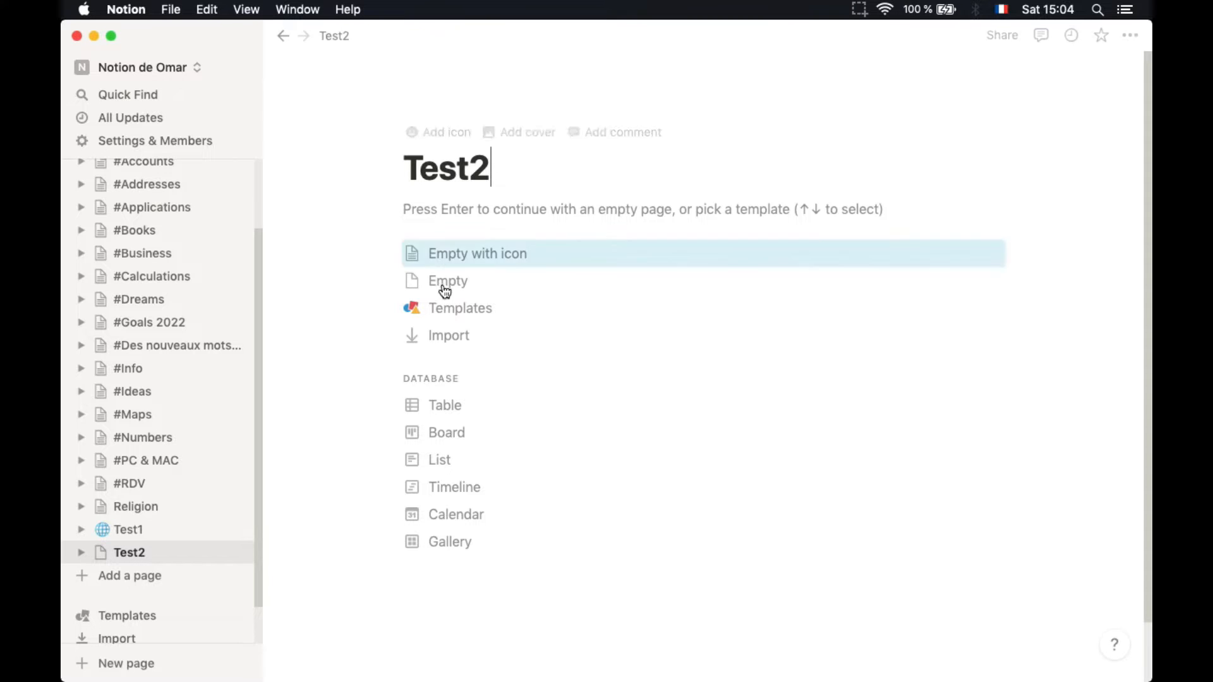
pyautogui.click(451, 323)
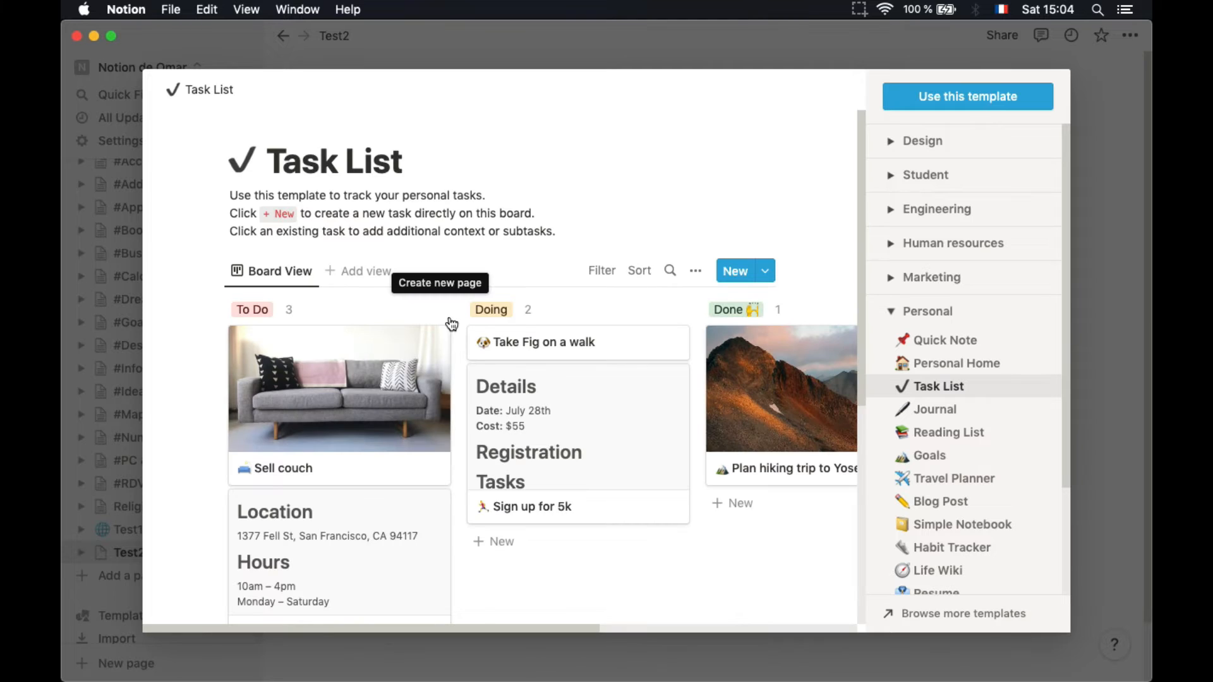
# Find Engineering Wiki under the Engineering templates, preview it, and apply it to Test2
pyautogui.click(891, 322)
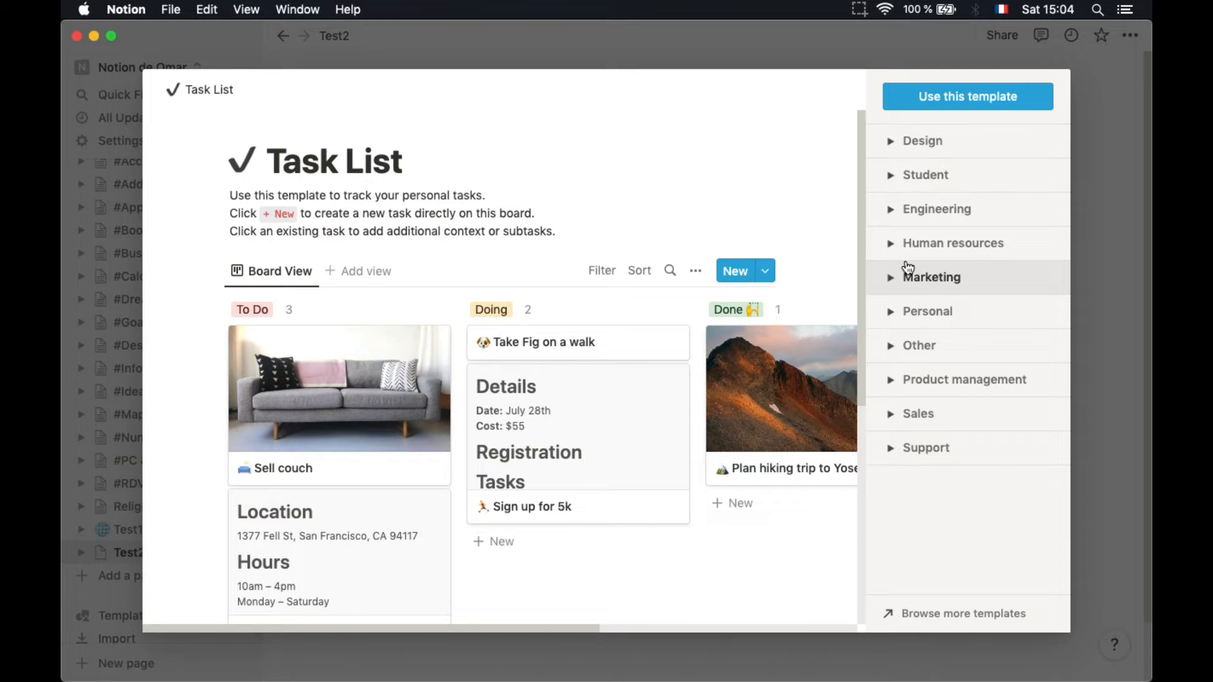
pyautogui.click(887, 215)
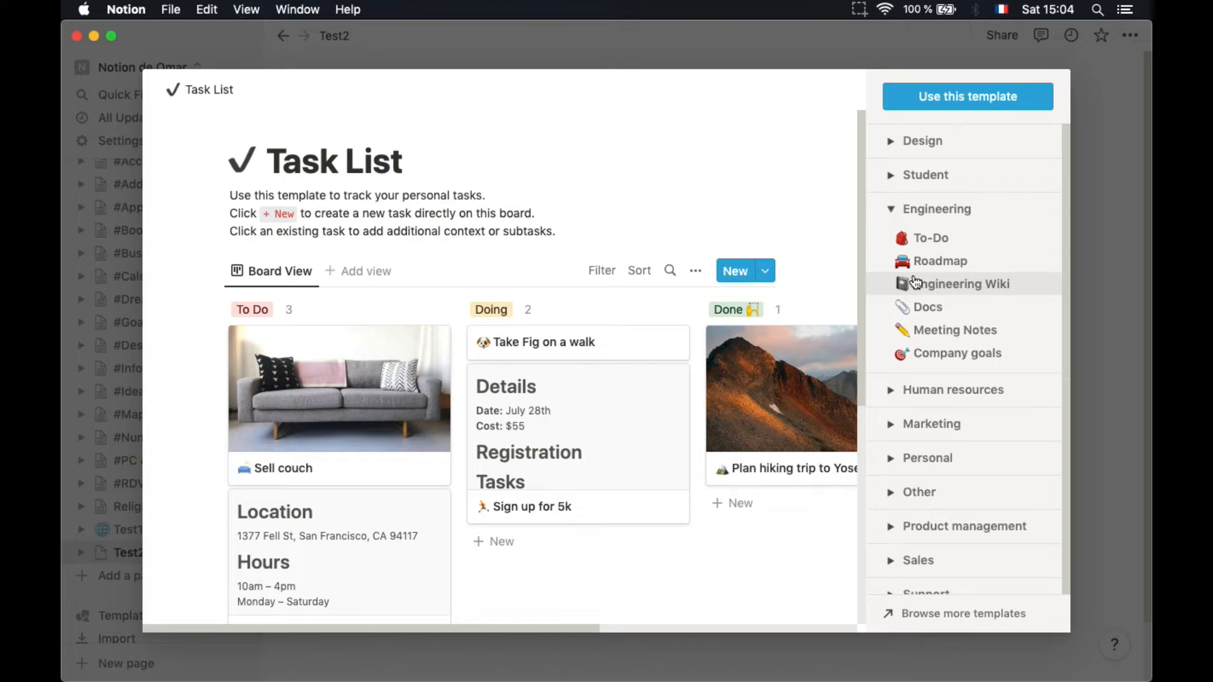
pyautogui.click(936, 291)
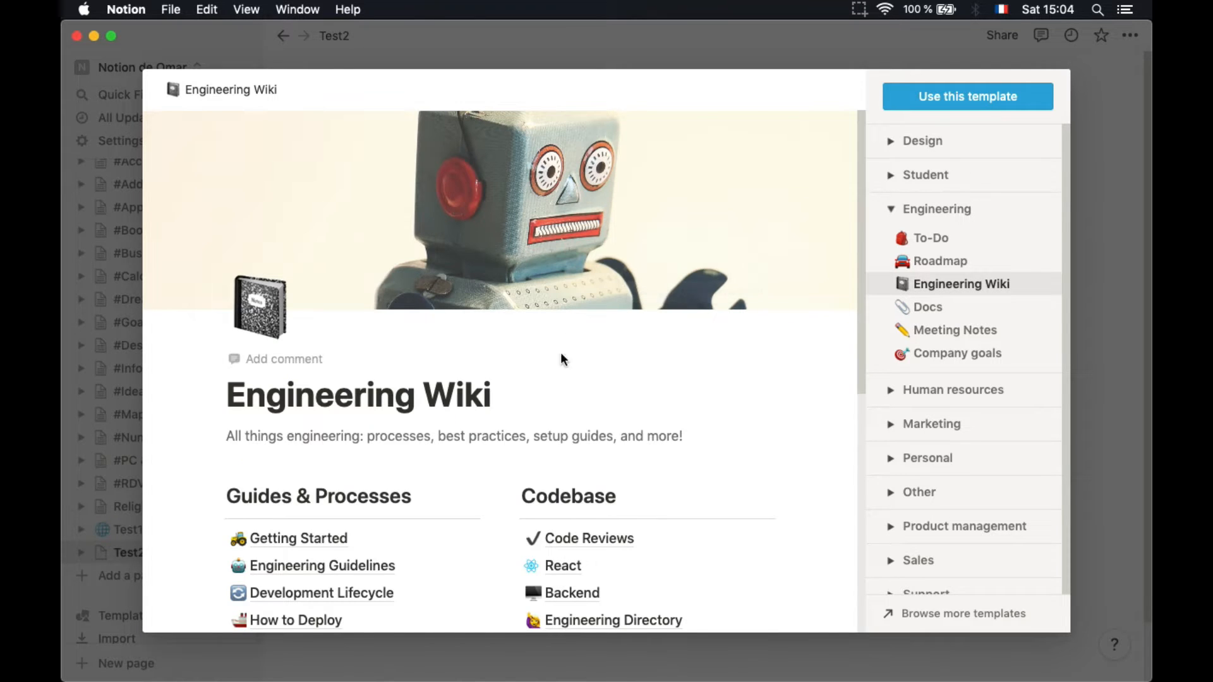
pyautogui.scroll(-5, 488, 423)
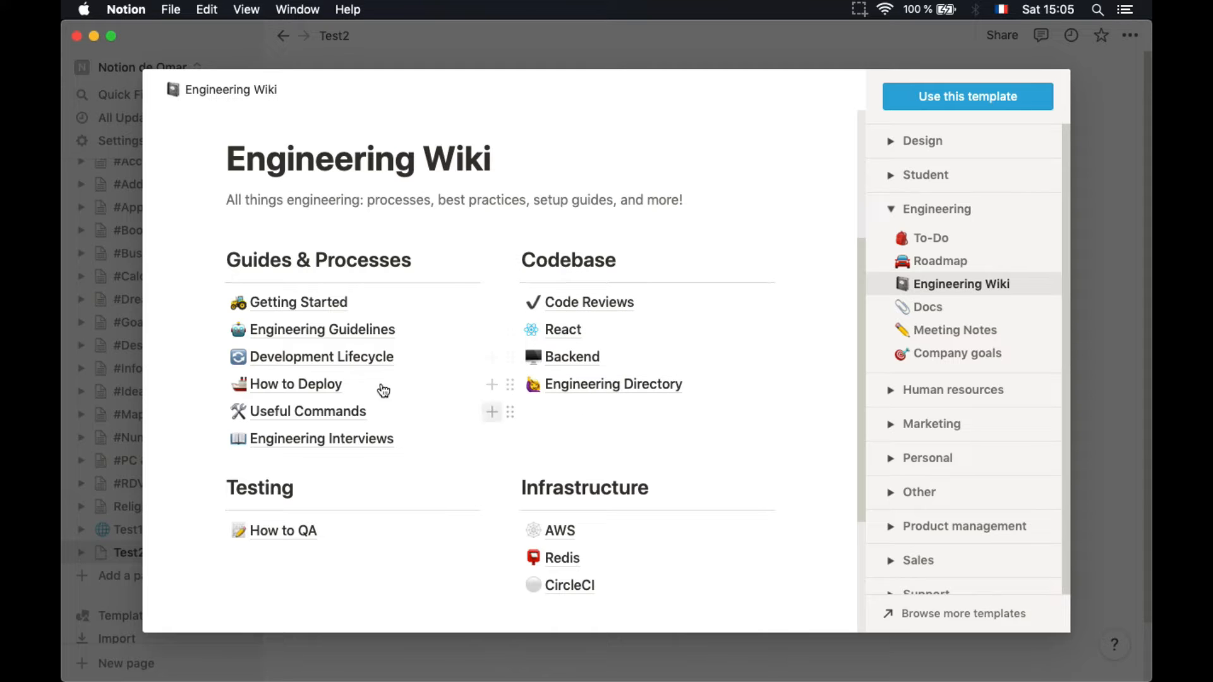
pyautogui.scroll(-2, 324, 418)
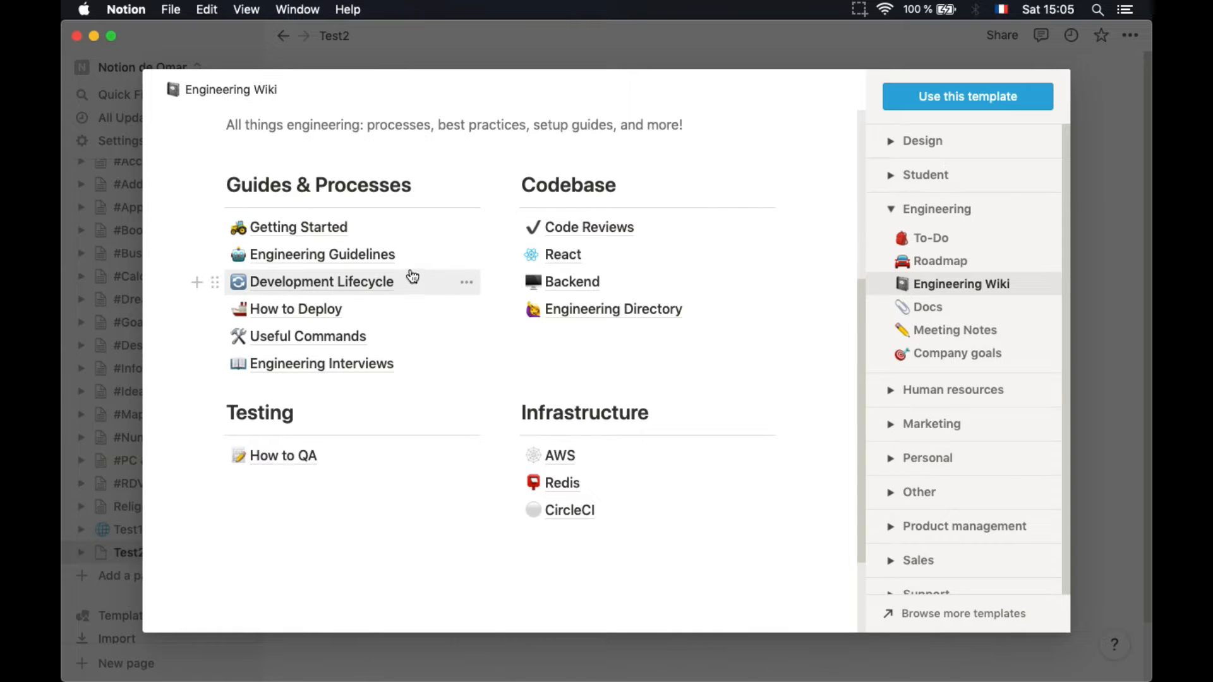
pyautogui.scroll(5, 425, 381)
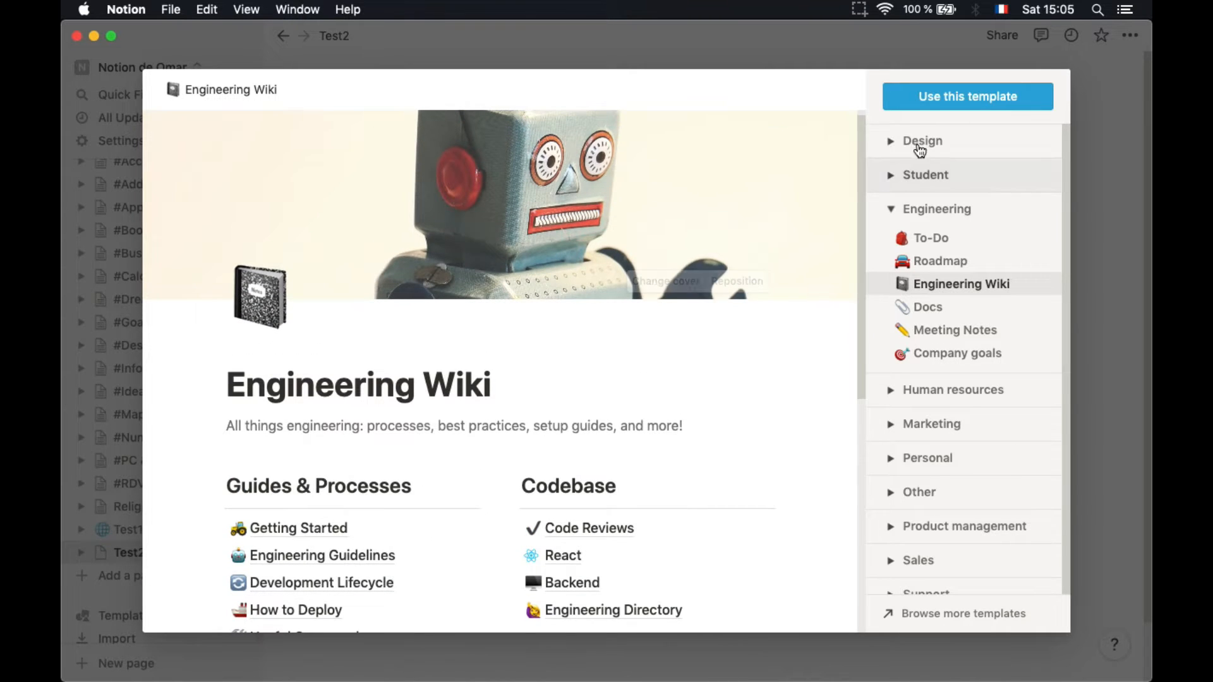
pyautogui.click(966, 108)
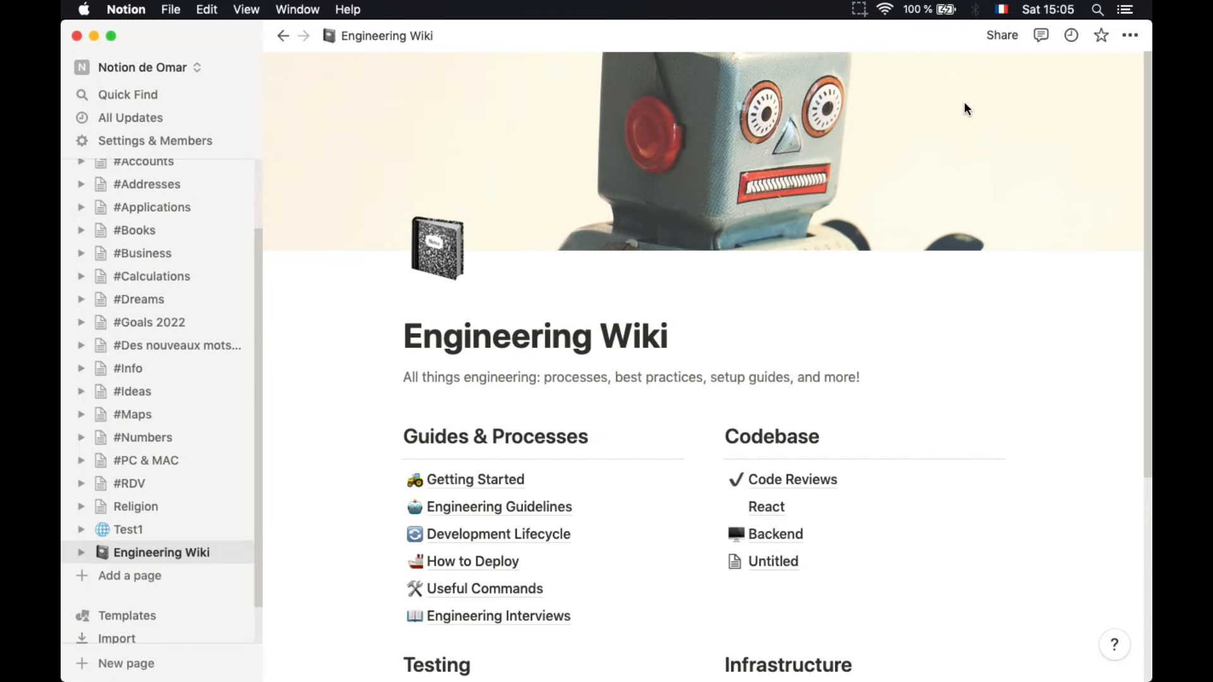
# Add an untitled subpage under Engineering Wiki from the sidebar
pyautogui.scroll(-5, 619, 478)
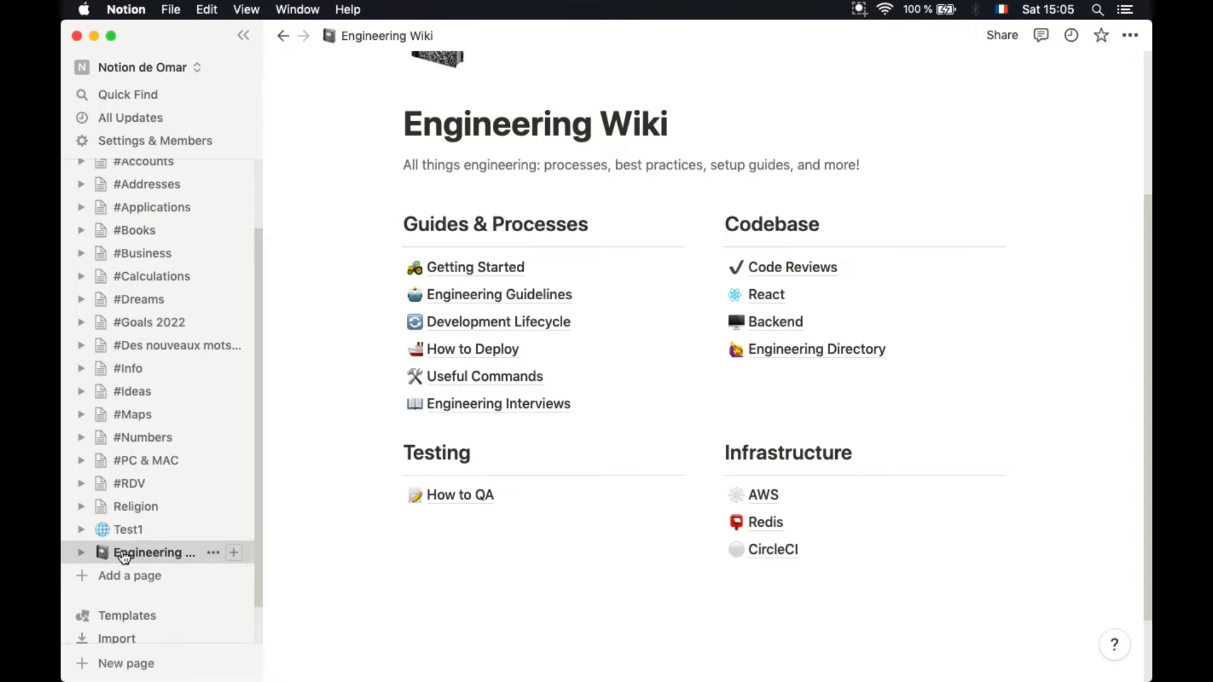
pyautogui.click(233, 554)
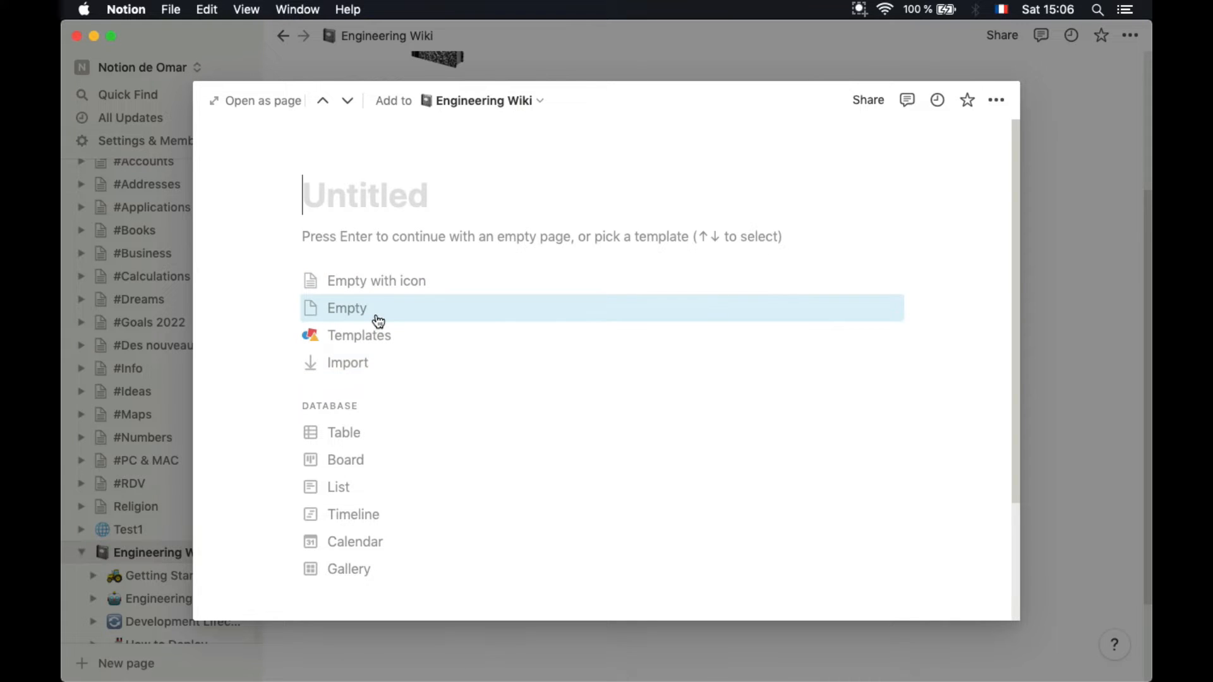
# Title the subpage Coding and give it the minidisc emoji icon, found by searching 'comp'
pyautogui.write('Co')
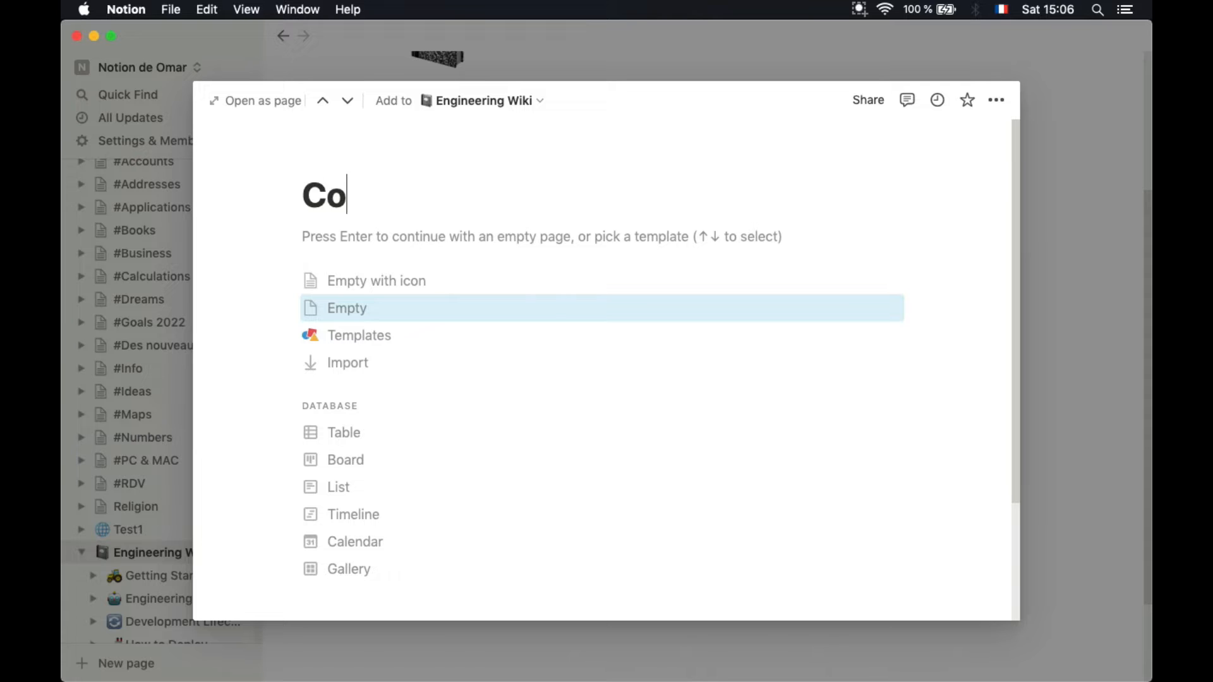
pyautogui.write('ding')
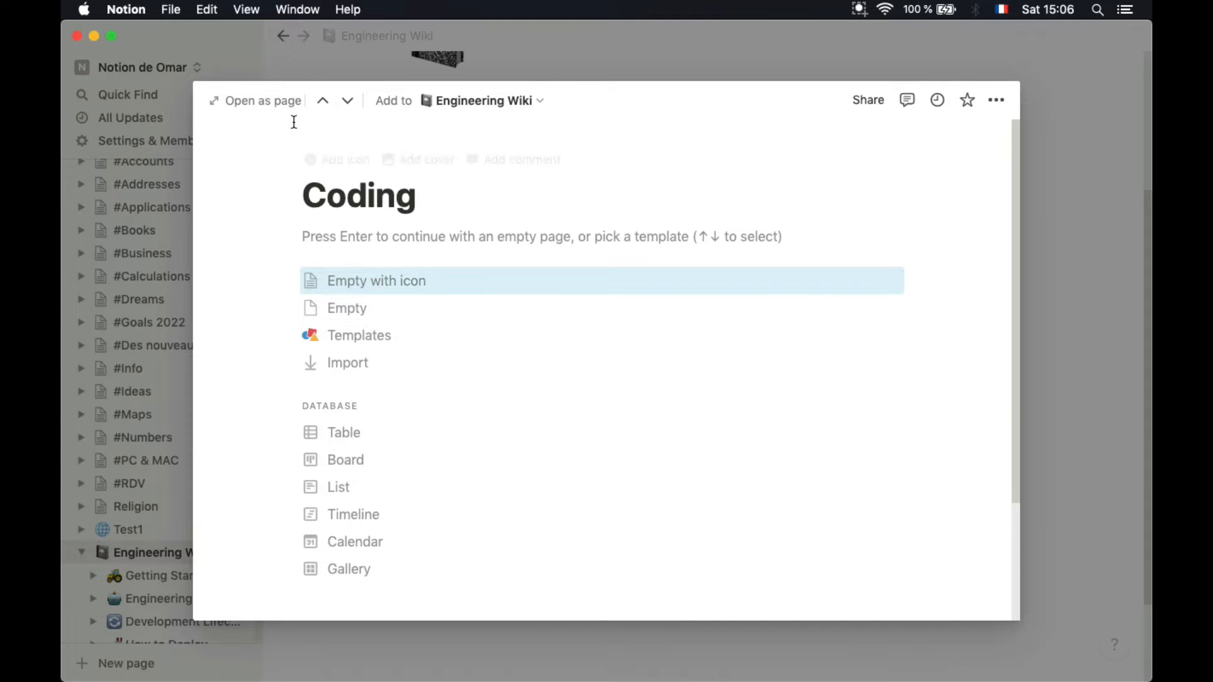
pyautogui.click(322, 163)
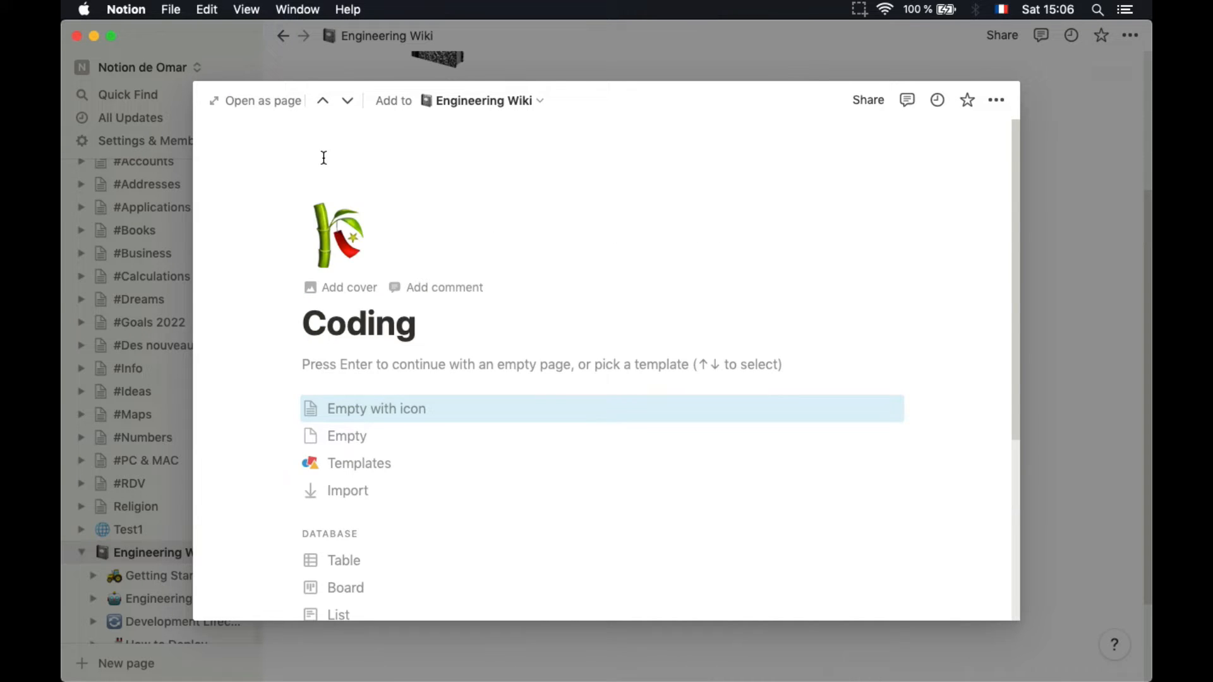
pyautogui.click(341, 228)
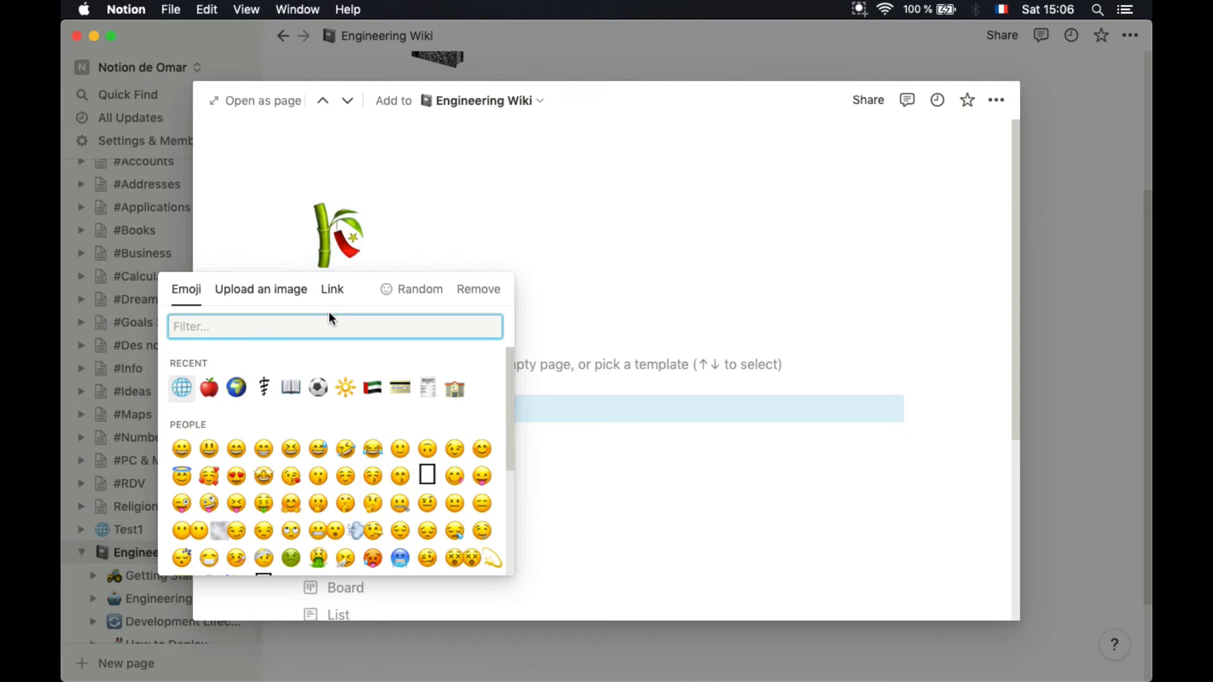
pyautogui.write('IT')
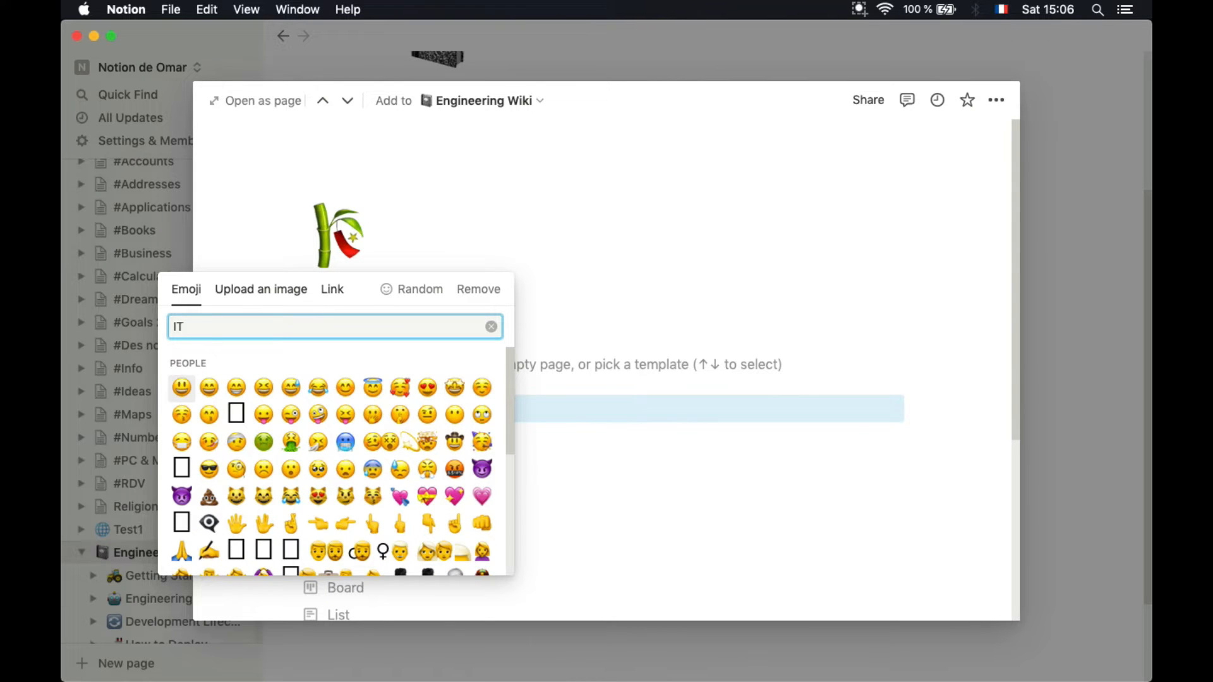
pyautogui.press('BackSpace')
pyautogui.press('BackSpace')
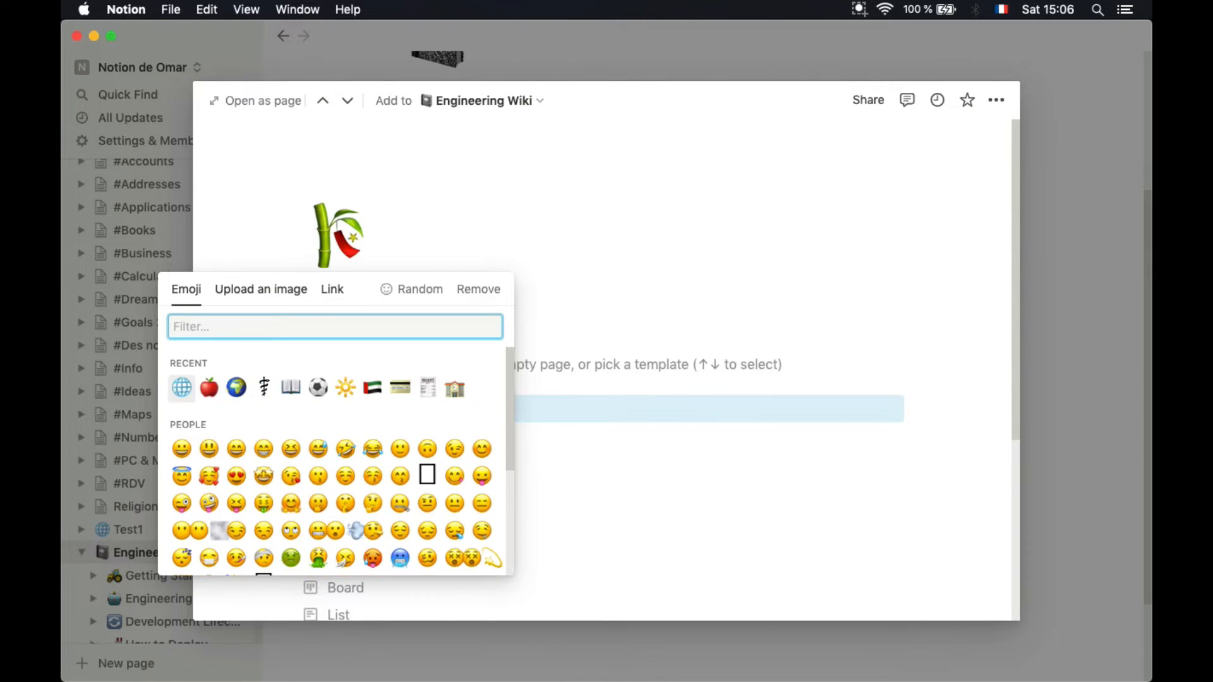
pyautogui.write('comp')
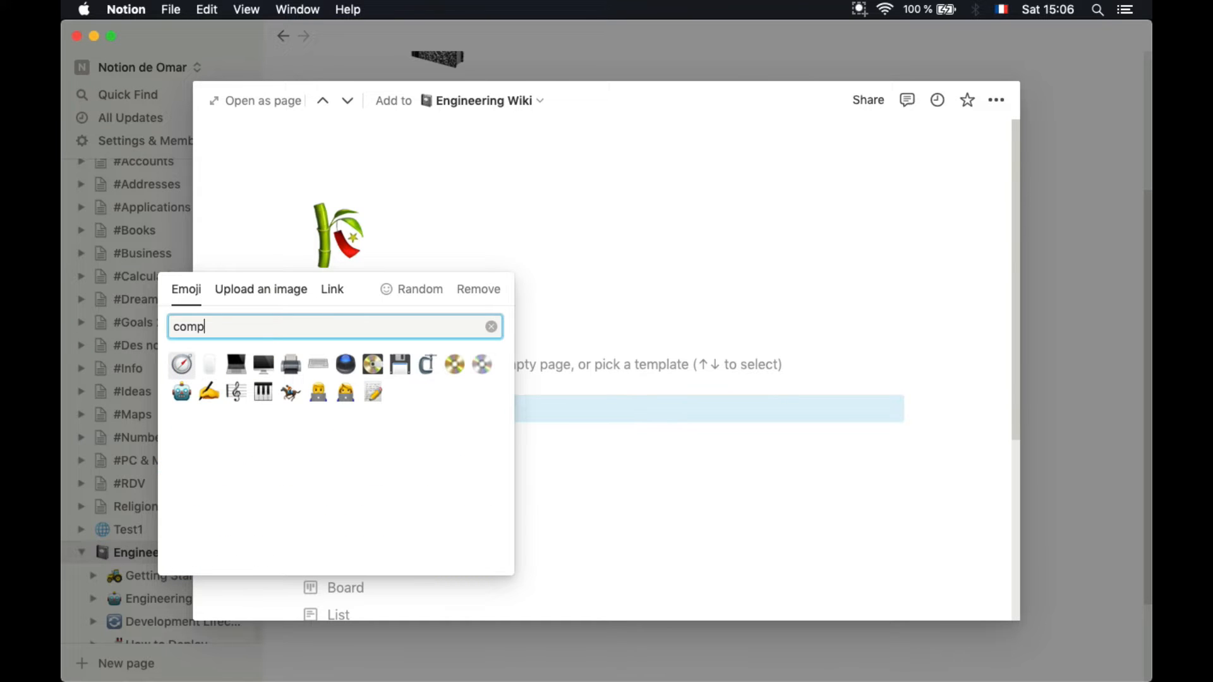
pyautogui.click(372, 364)
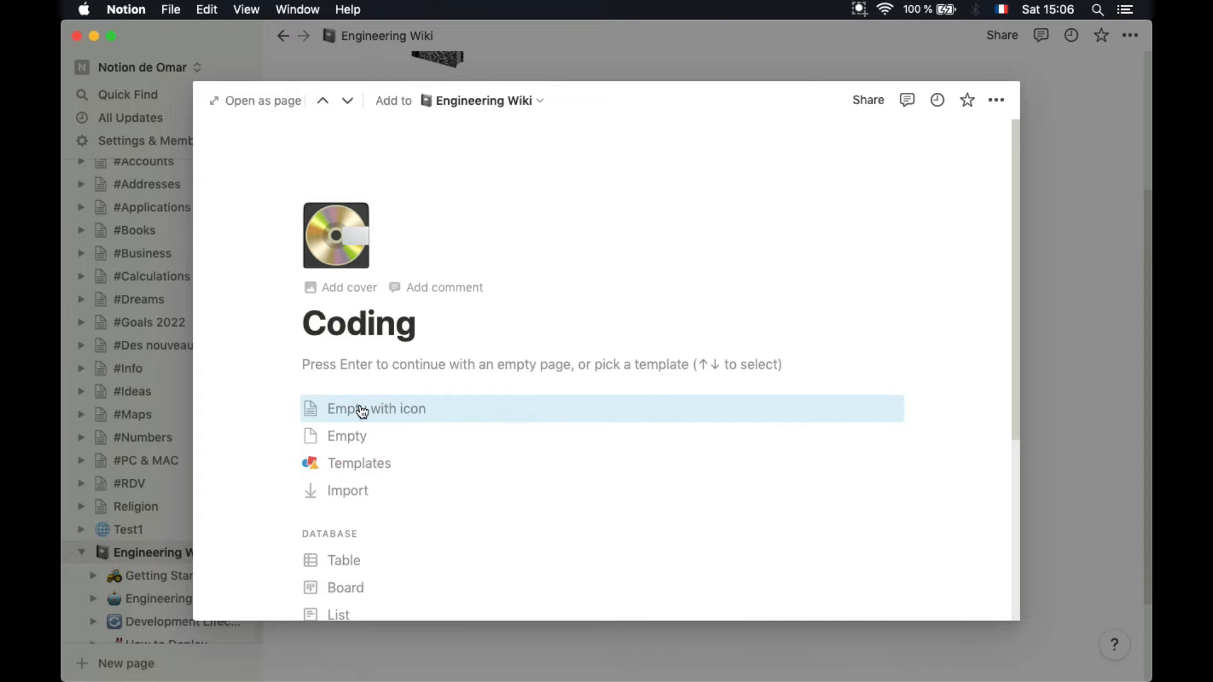
# Turn the Coding page into a Table database
pyautogui.scroll(-2, 362, 411)
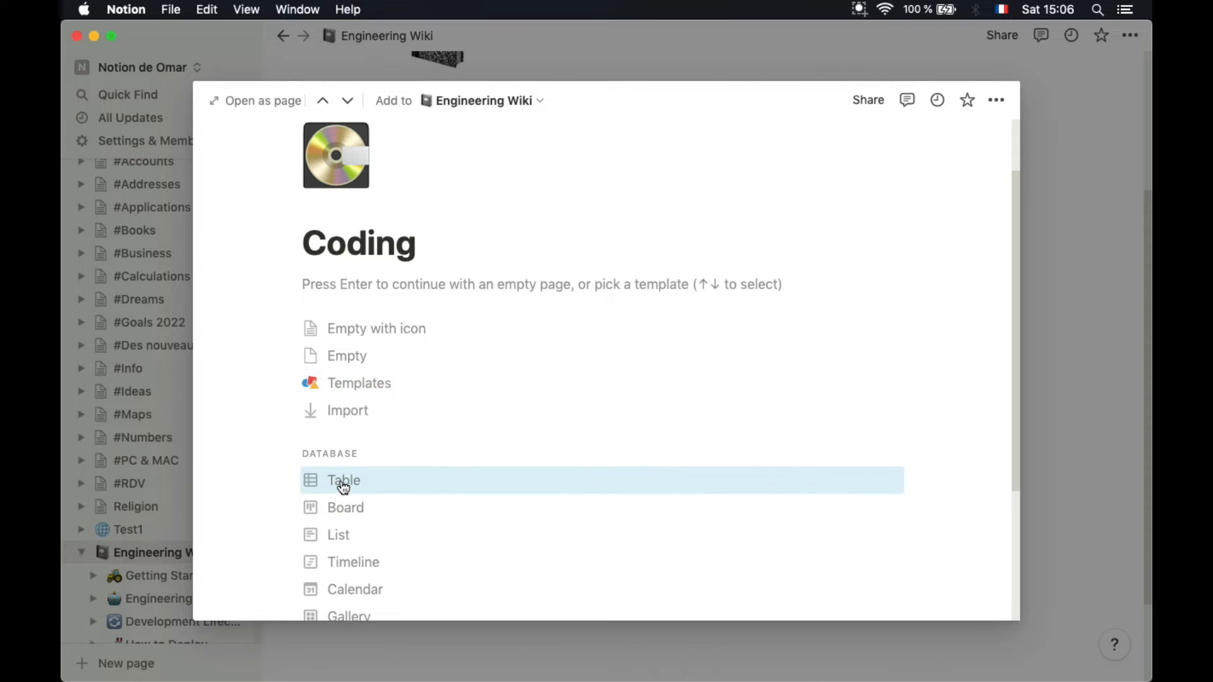
pyautogui.scroll(-1, 334, 456)
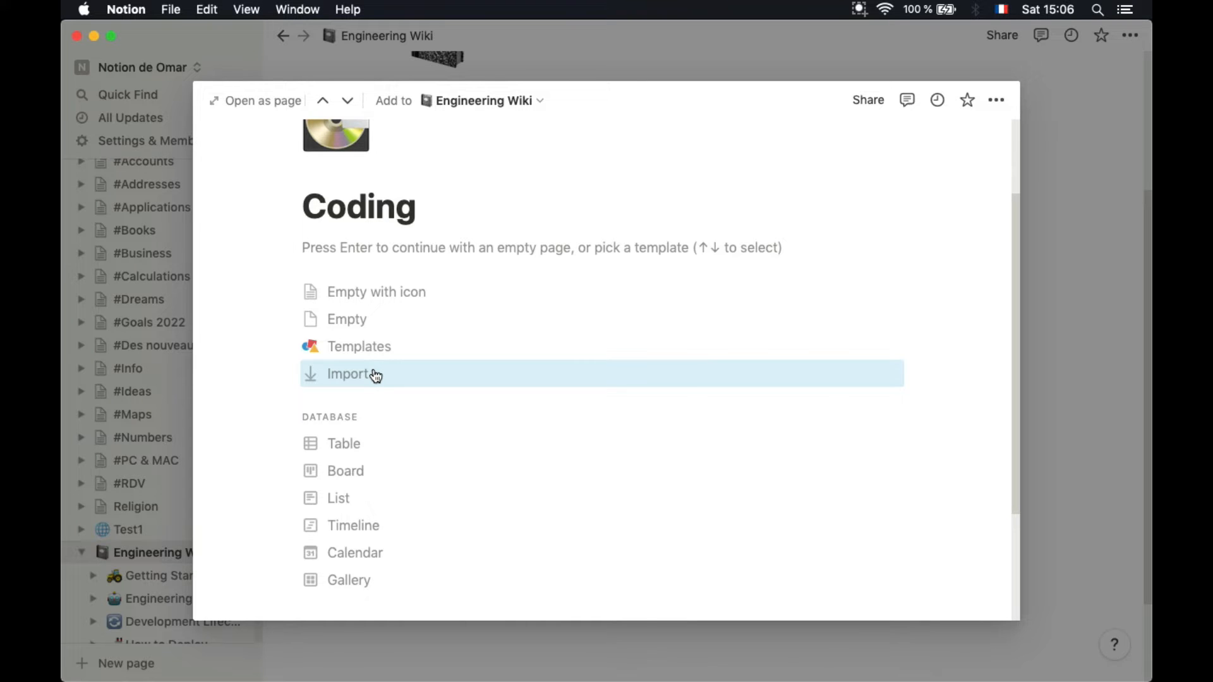
pyautogui.scroll(-3, 384, 425)
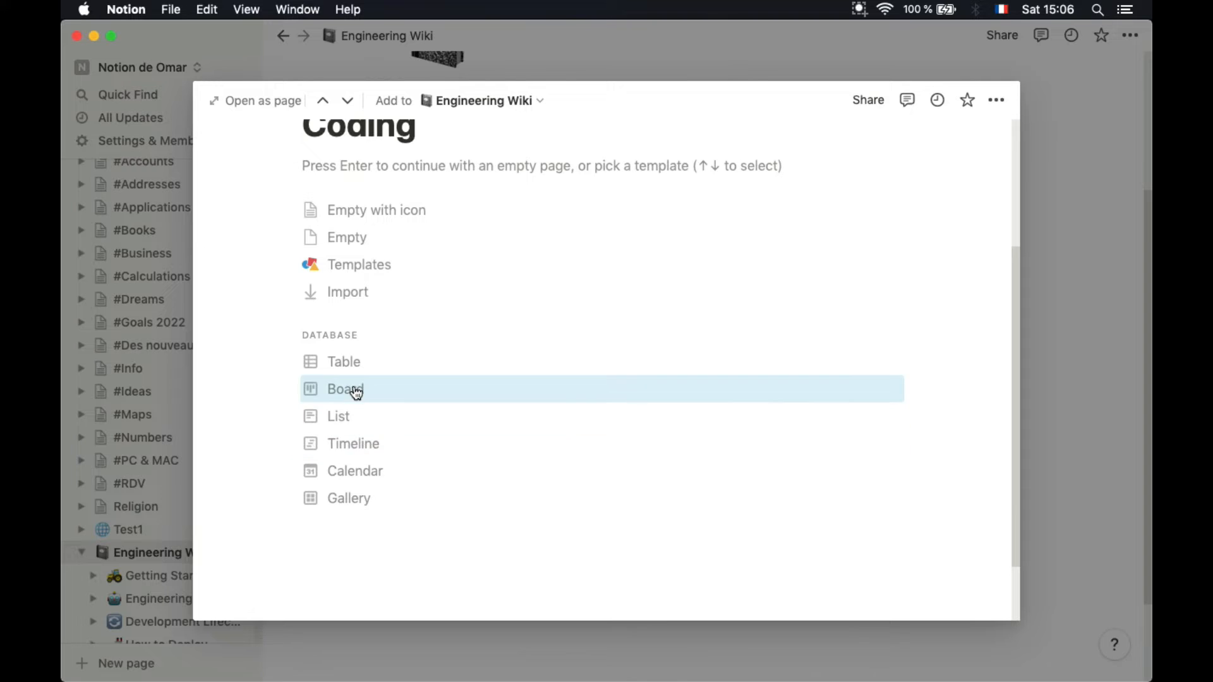
pyautogui.click(357, 370)
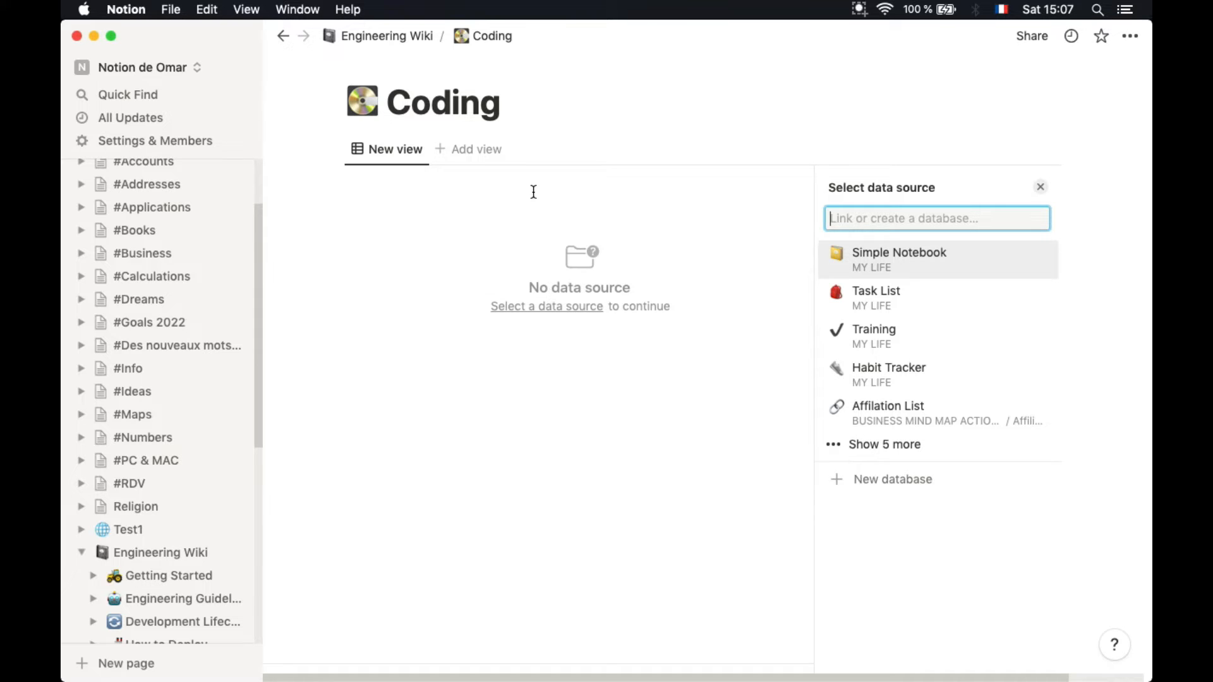
# Add a second New view to Coding, then collapse and re-expand the Engineering Wiki tree
pyautogui.click(486, 162)
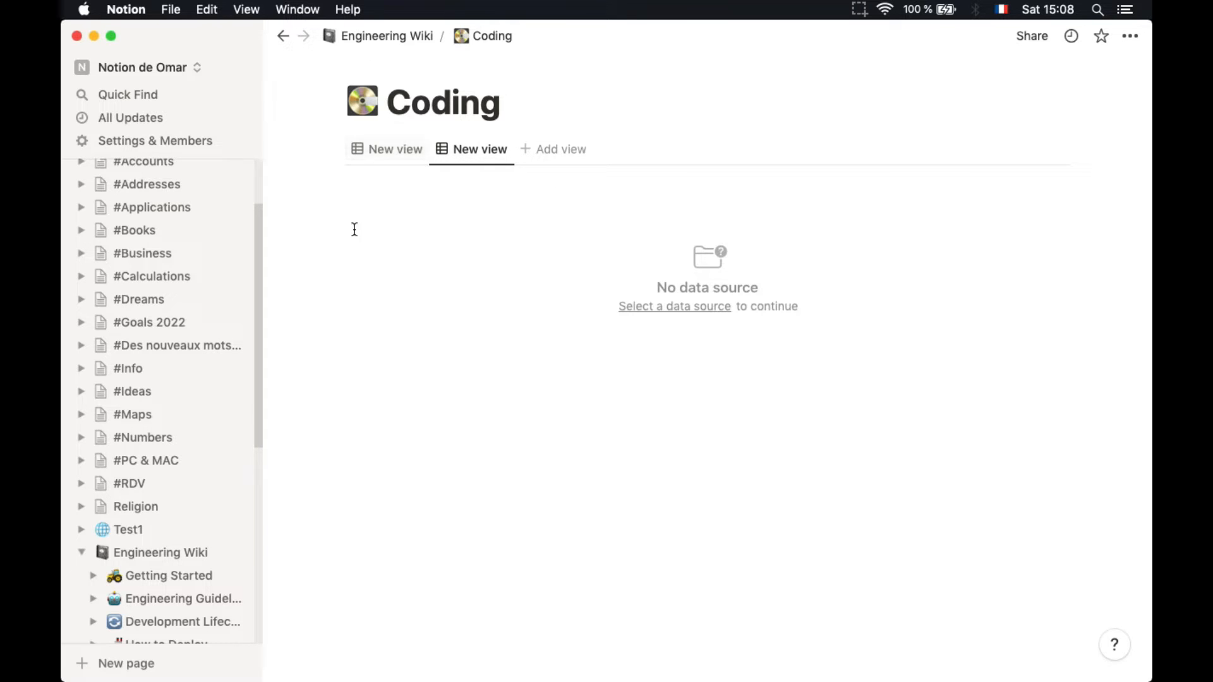
pyautogui.click(82, 552)
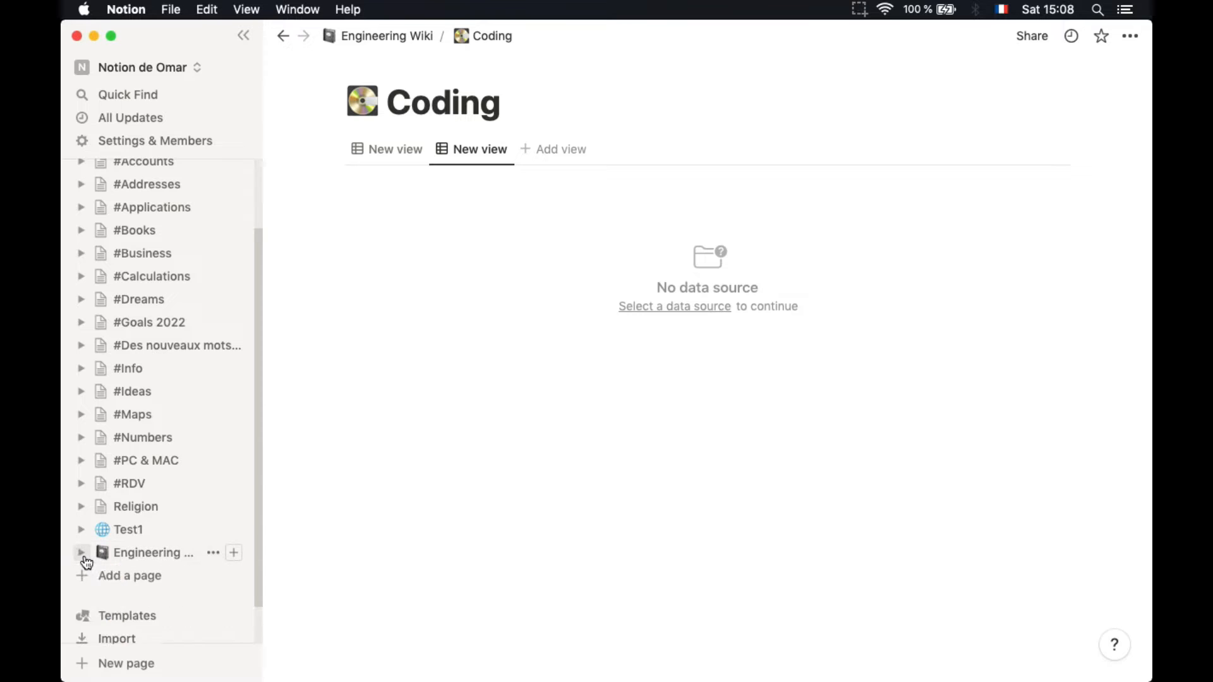
pyautogui.scroll(-2, 81, 562)
pyautogui.click(80, 513)
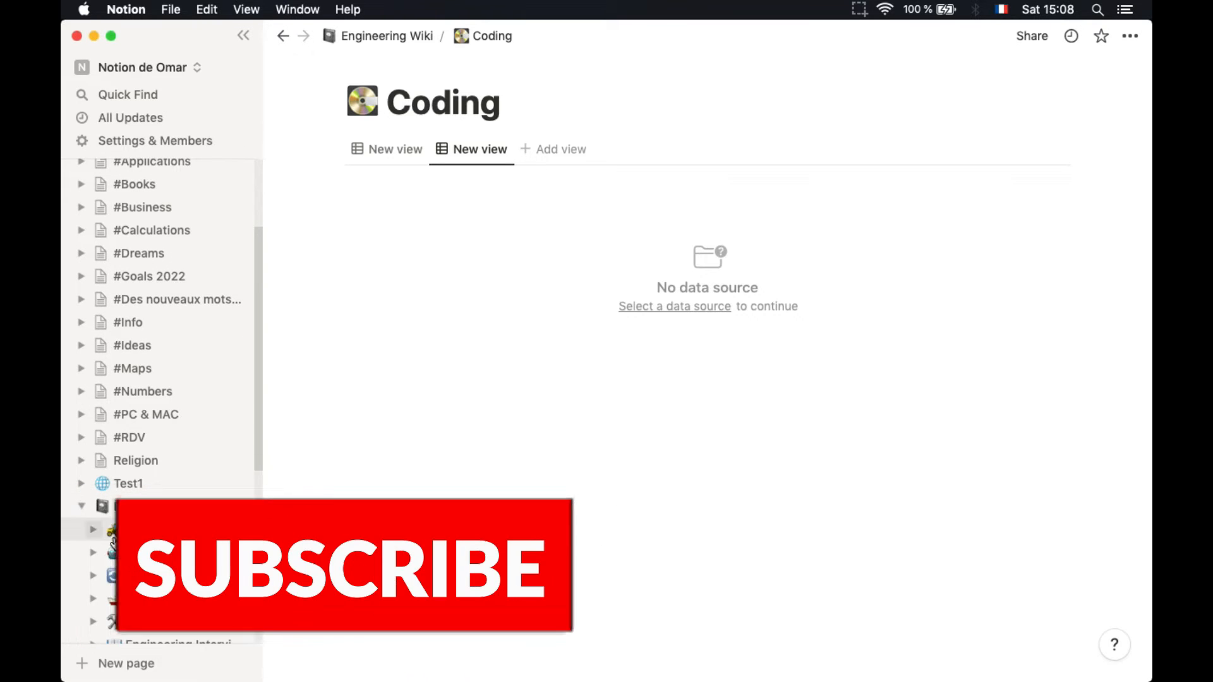
pyautogui.scroll(-5, 81, 520)
pyautogui.scroll(-5, 158, 379)
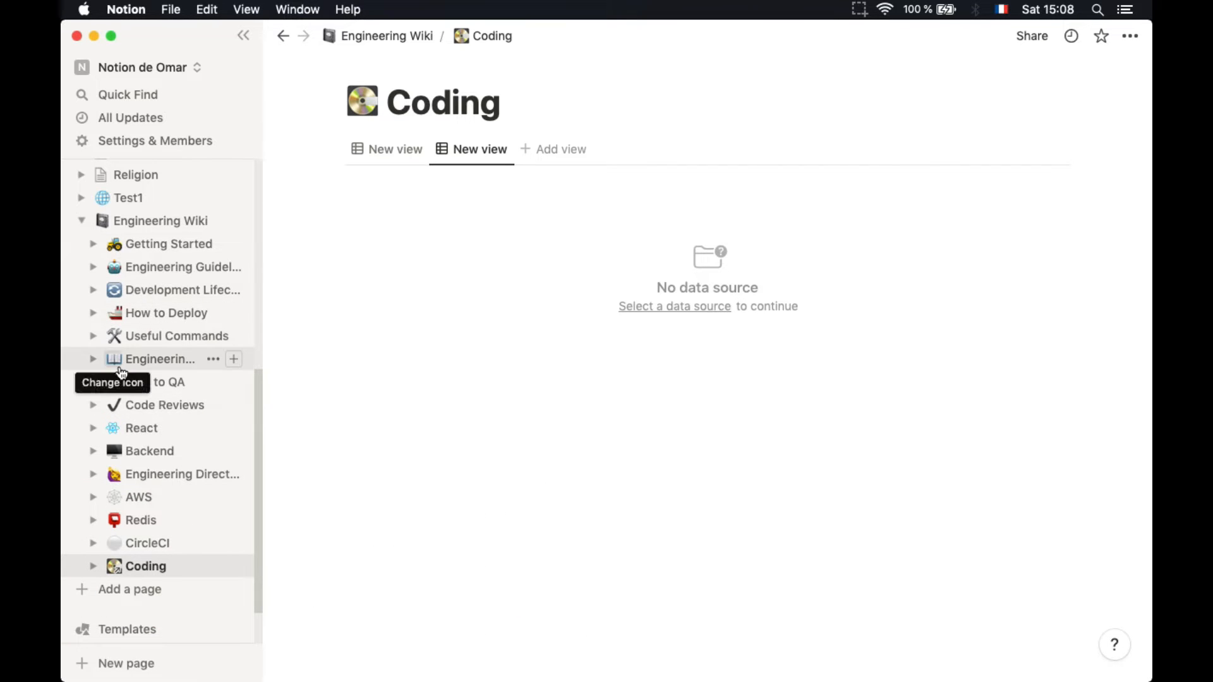
# Reopen the Coding page through its link at the bottom of Engineering Wiki
pyautogui.click(148, 227)
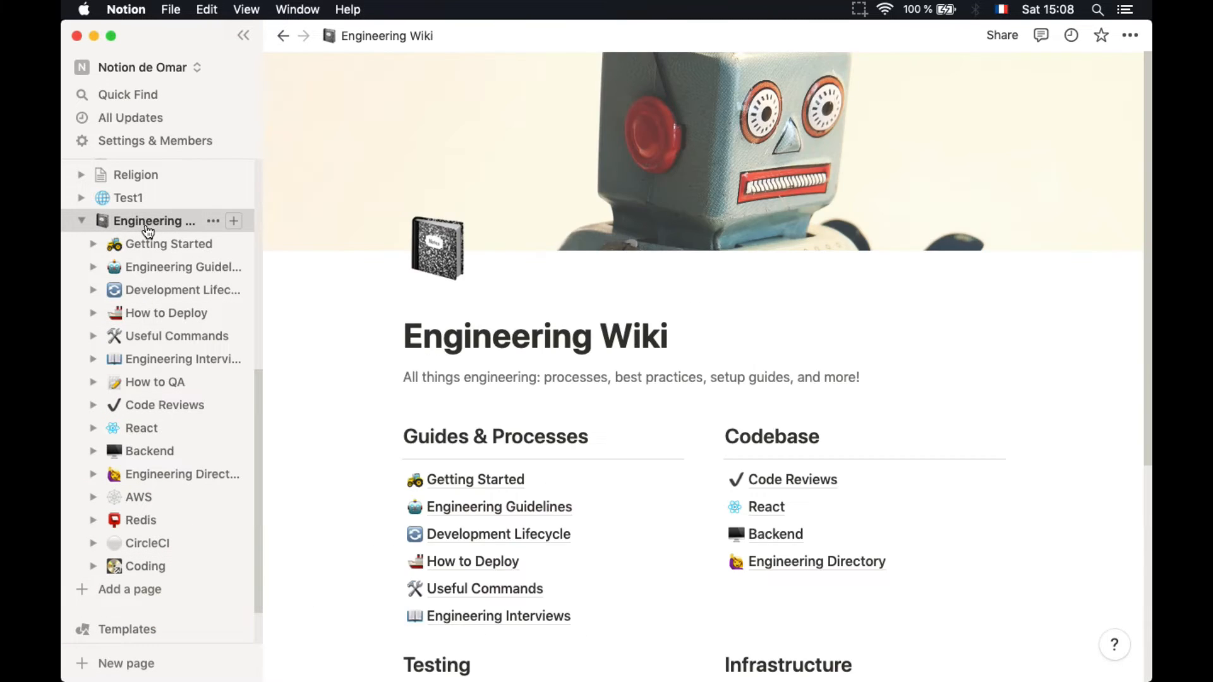
pyautogui.scroll(-4, 539, 447)
pyautogui.scroll(-1, 538, 447)
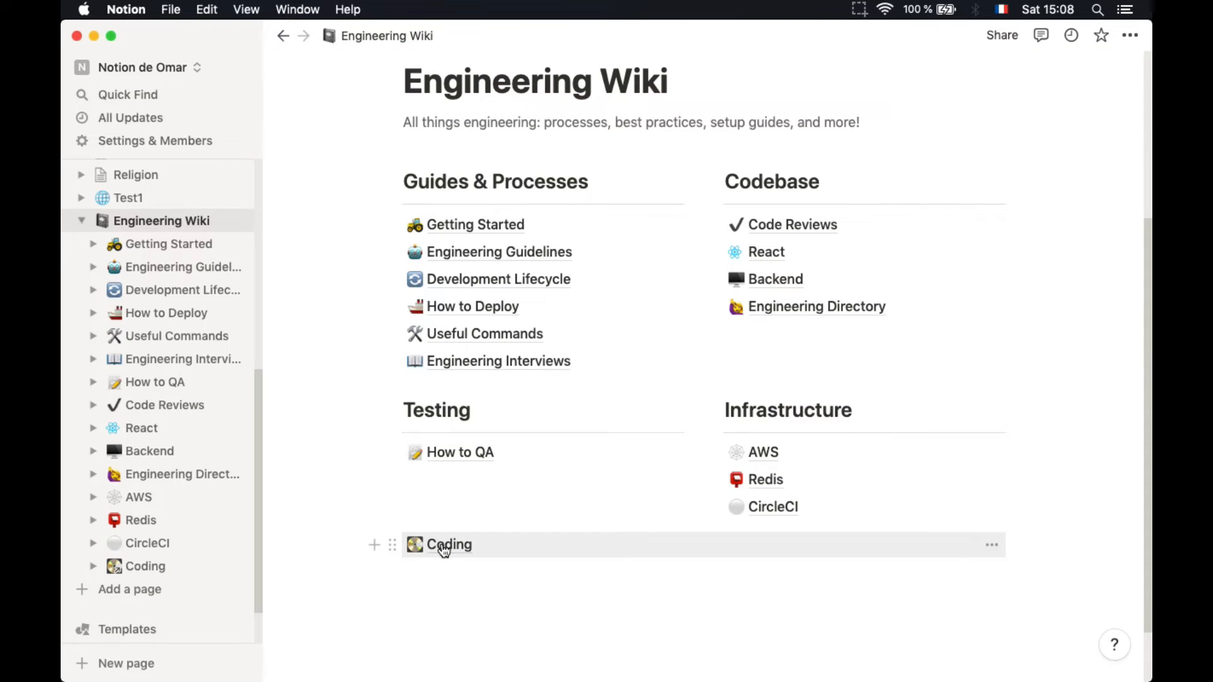
pyautogui.click(444, 547)
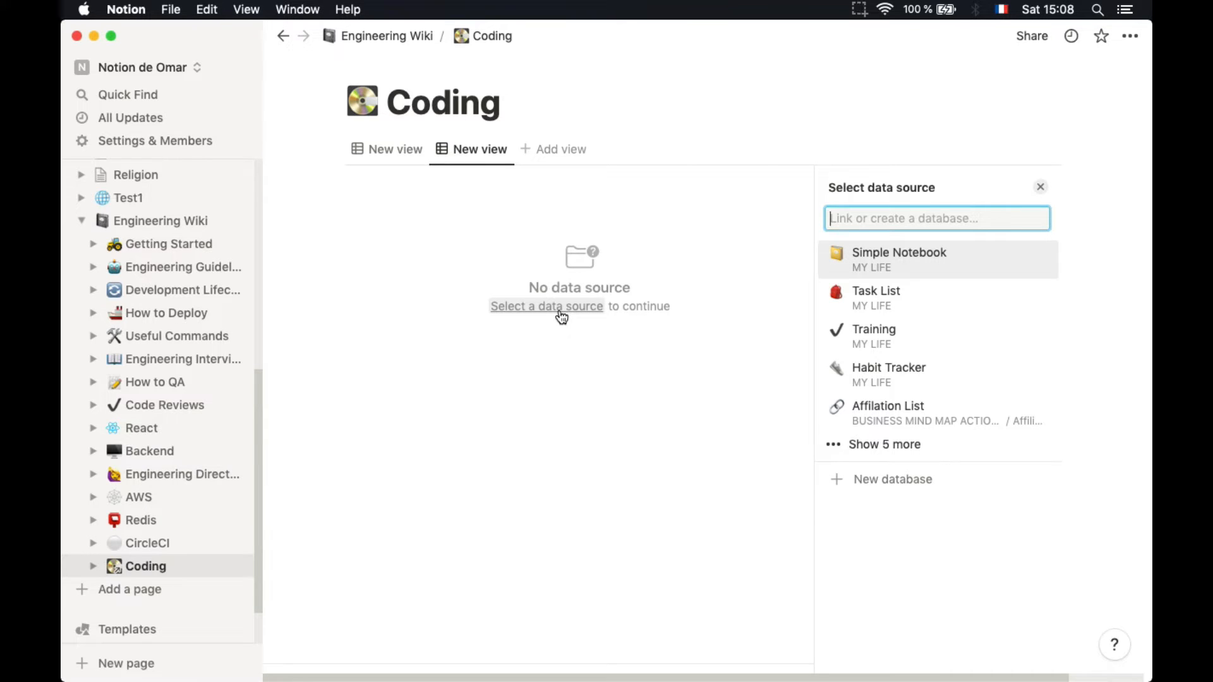
# Link the Coding page's table to the Engineering Directory database, reusing its Table View
pyautogui.click(872, 445)
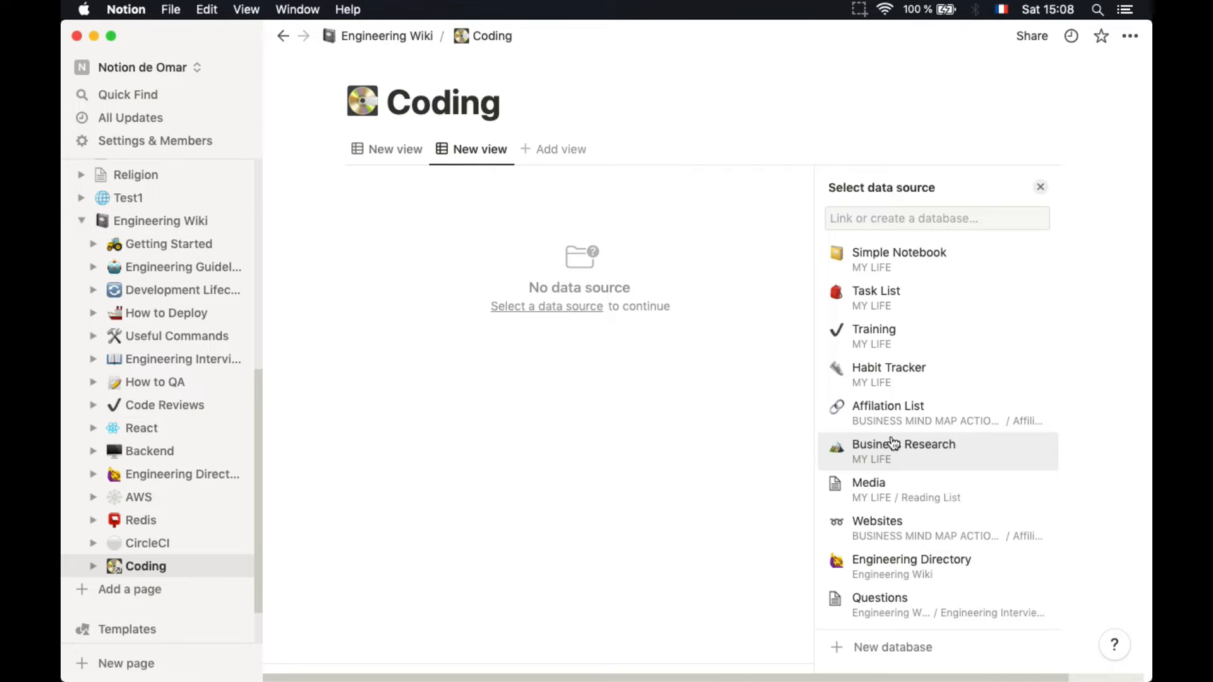
pyautogui.click(875, 583)
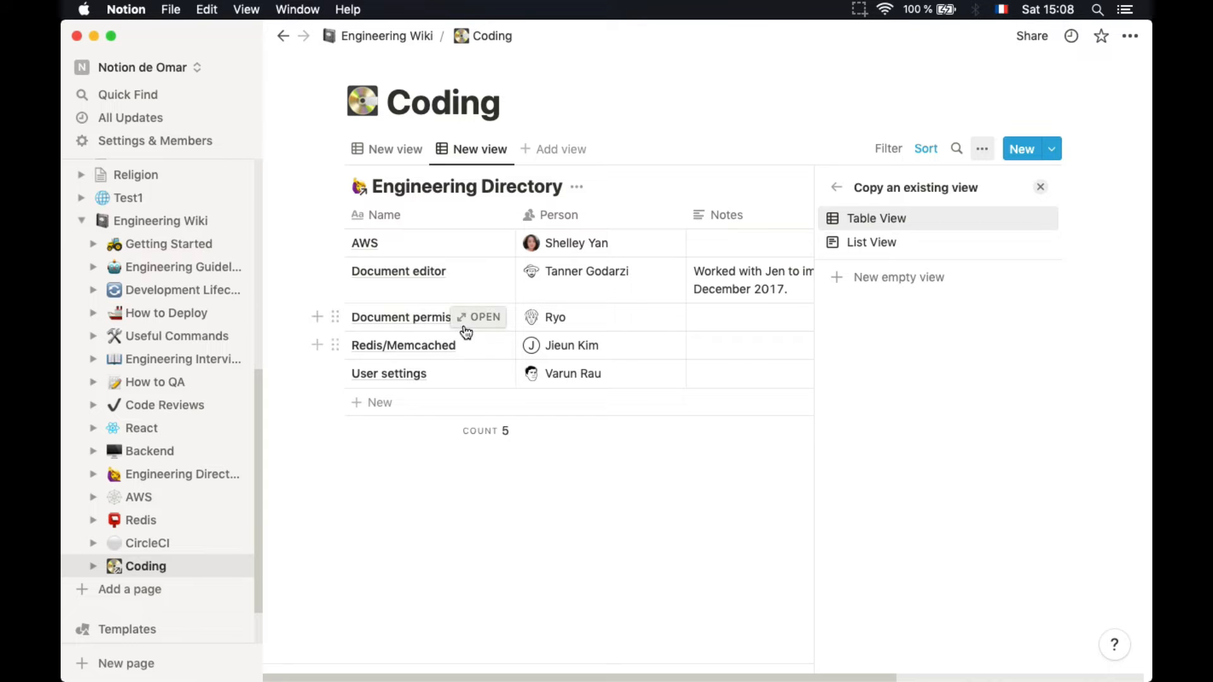
pyautogui.click(402, 218)
# Inspect the options of the Name and Person column headers
pyautogui.click(401, 218)
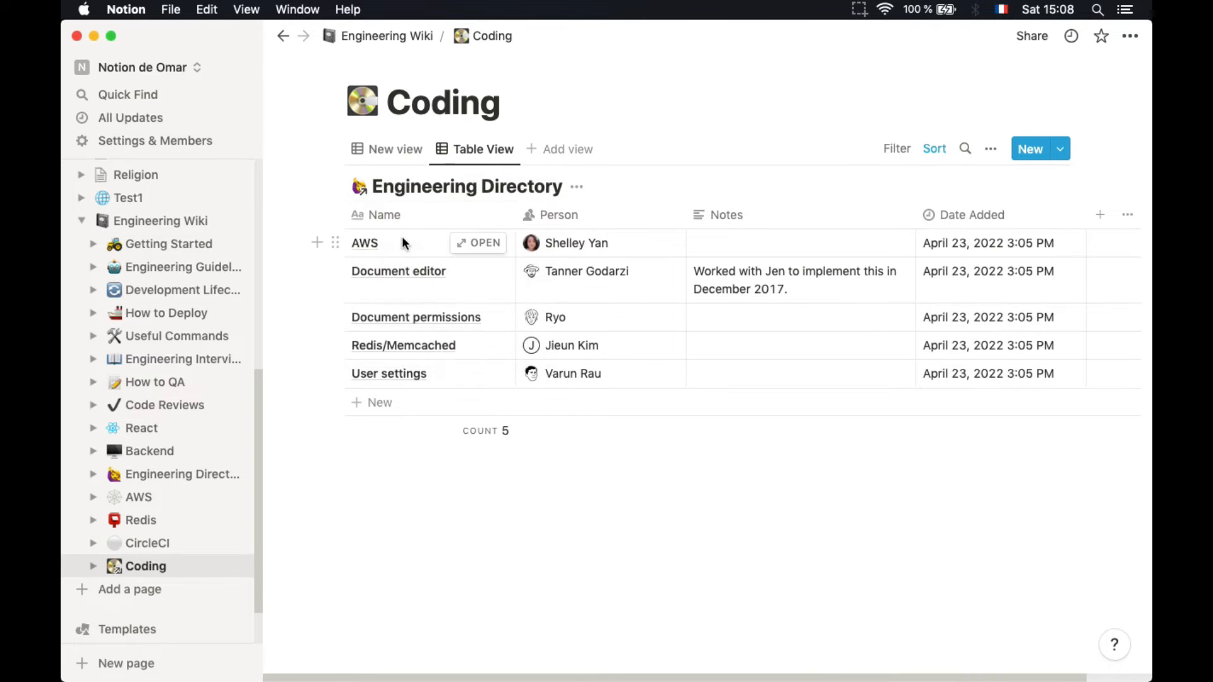
pyautogui.click(392, 220)
pyautogui.click(398, 246)
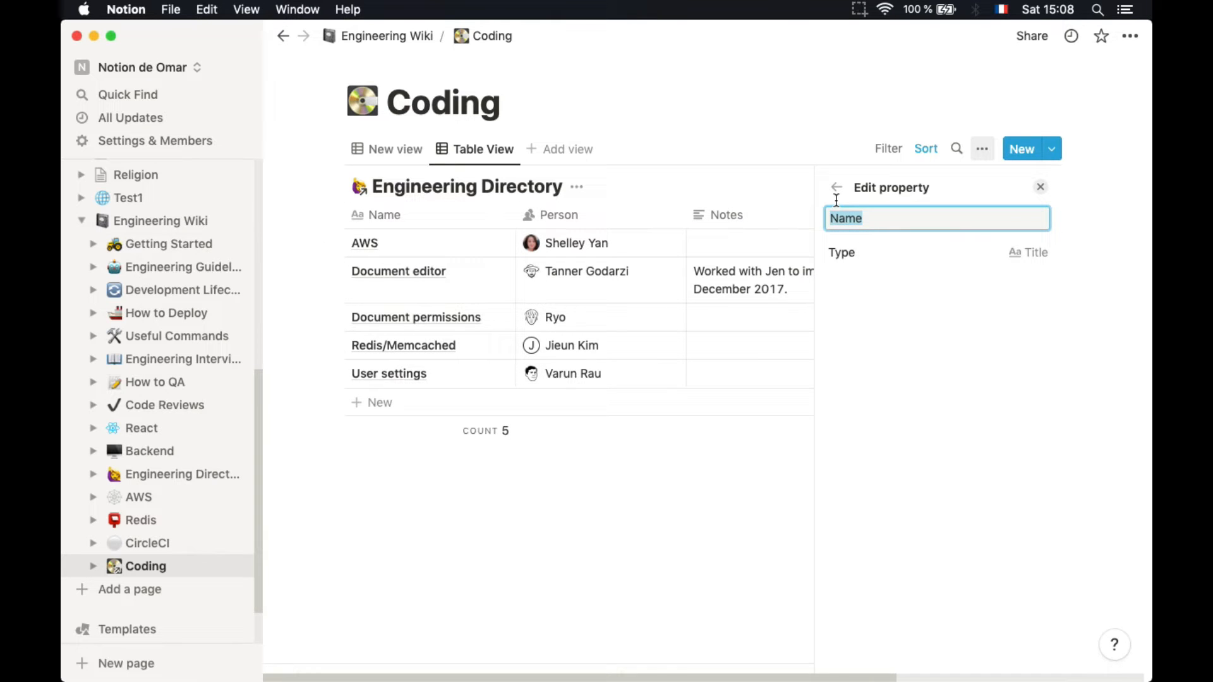
pyautogui.click(594, 215)
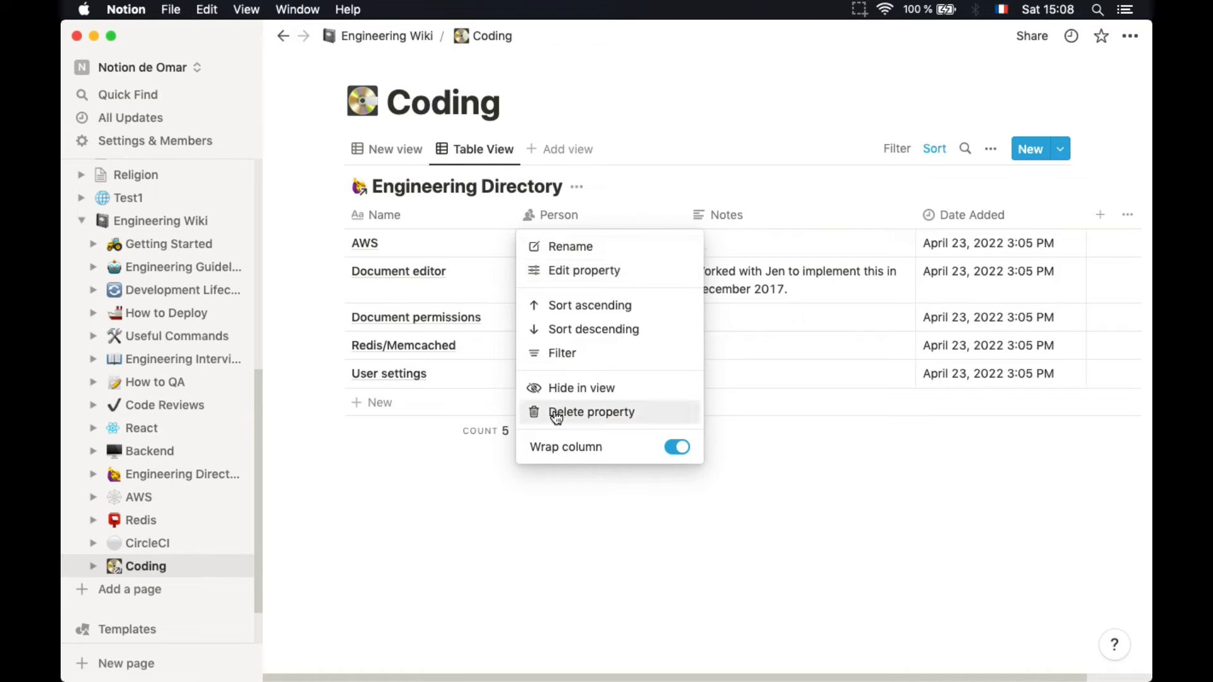
pyautogui.click(779, 487)
pyautogui.hscroll(3, 771, 285)
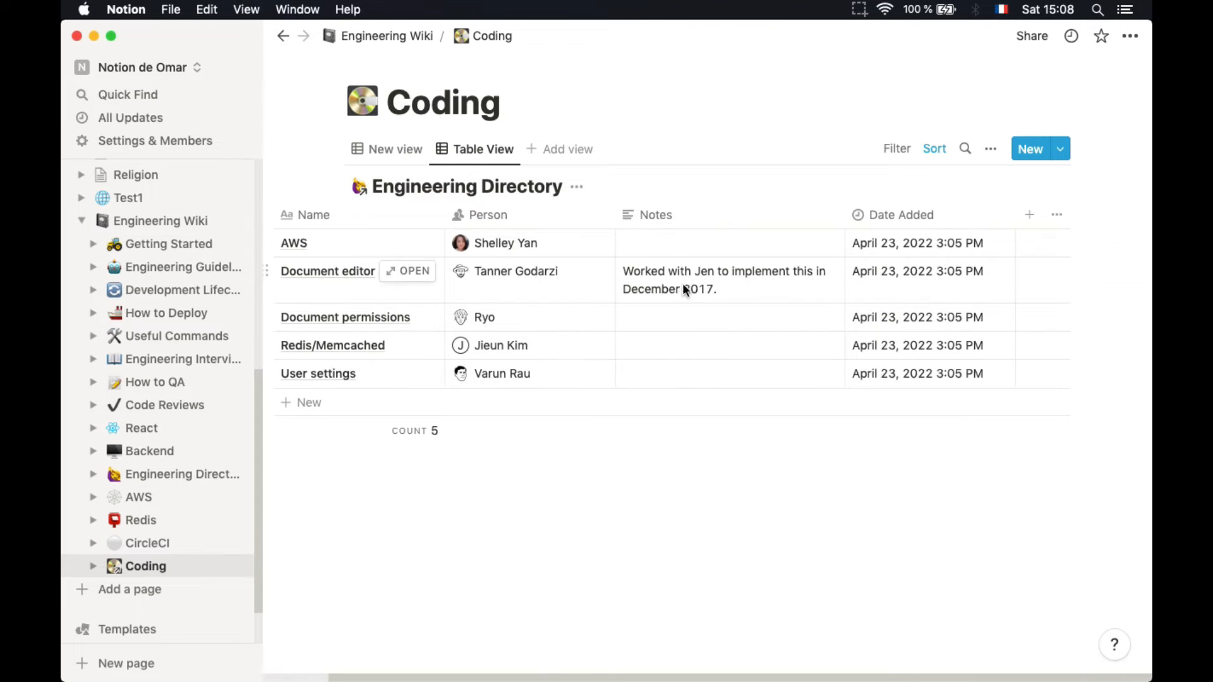
# Add a column named DeadLine of type Date at the end of the Engineering Directory table
pyautogui.click(1021, 212)
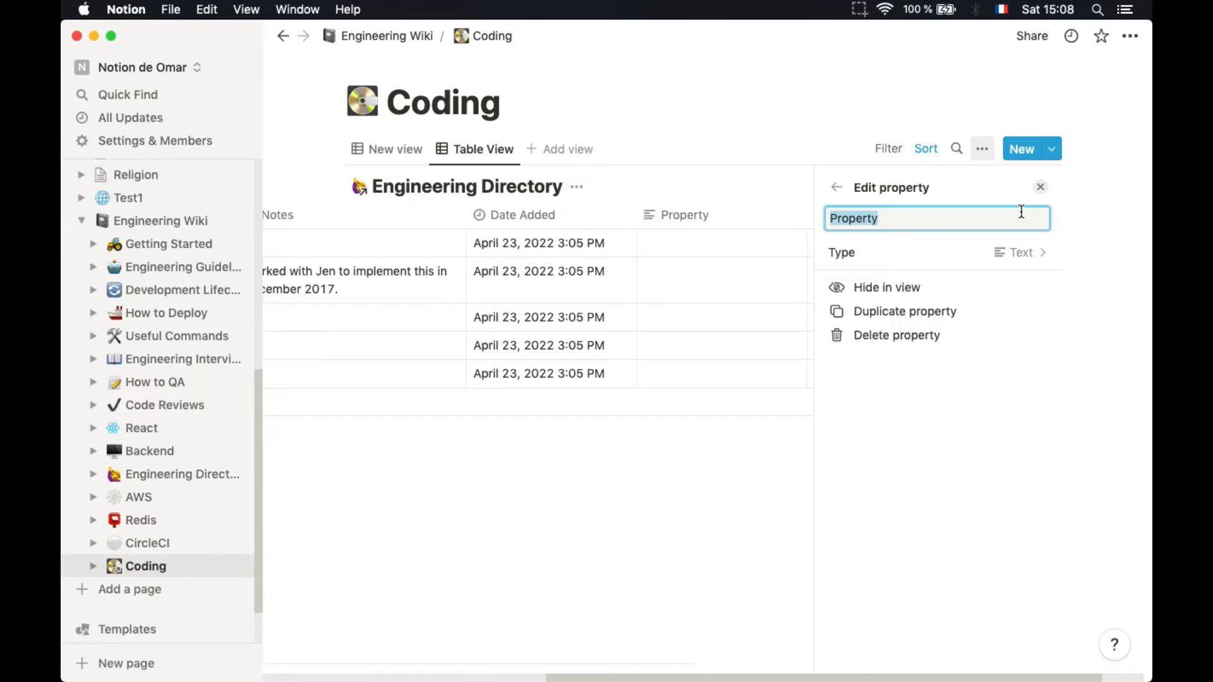
pyautogui.write('T')
pyautogui.press('BackSpace')
pyautogui.press('BackSpace')
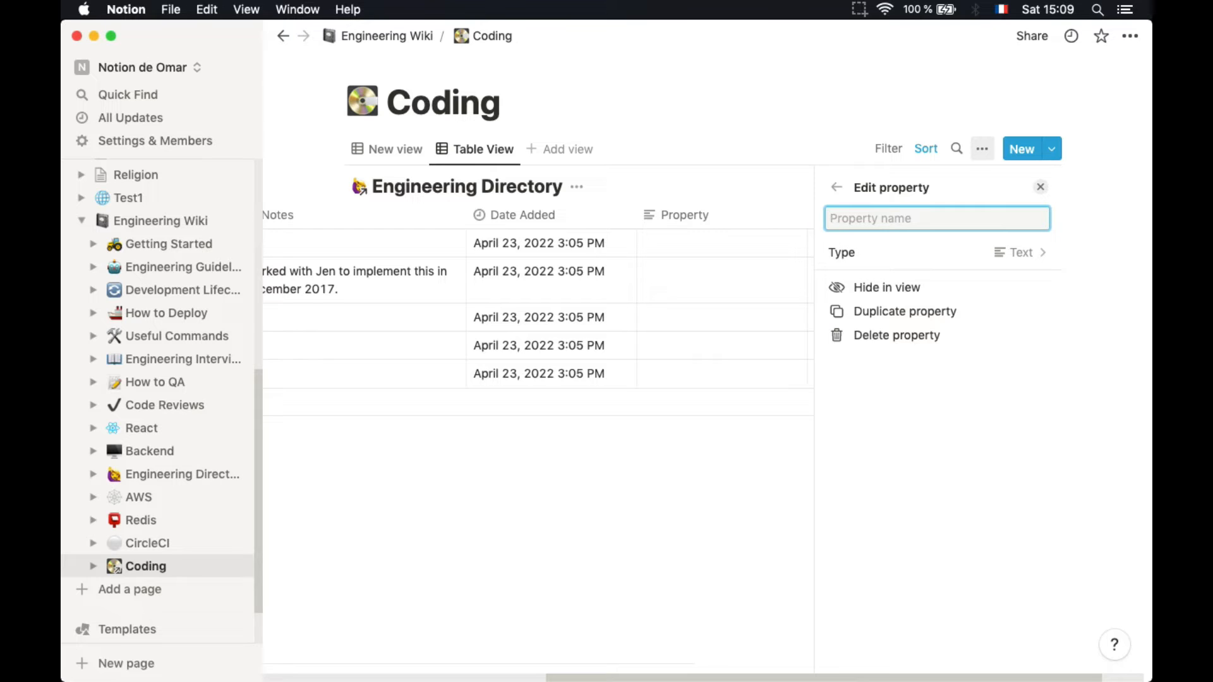
pyautogui.write('D')
pyautogui.write('ead')
pyautogui.write('Lind')
pyautogui.write('e')
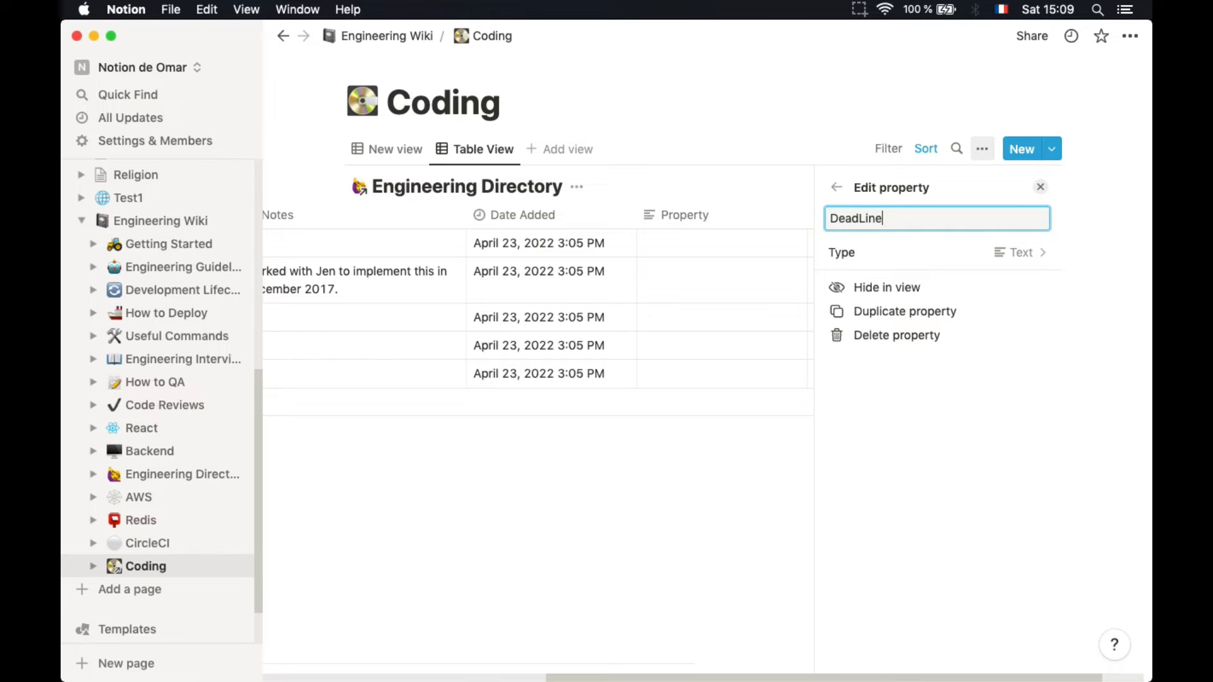
pyautogui.click(1031, 263)
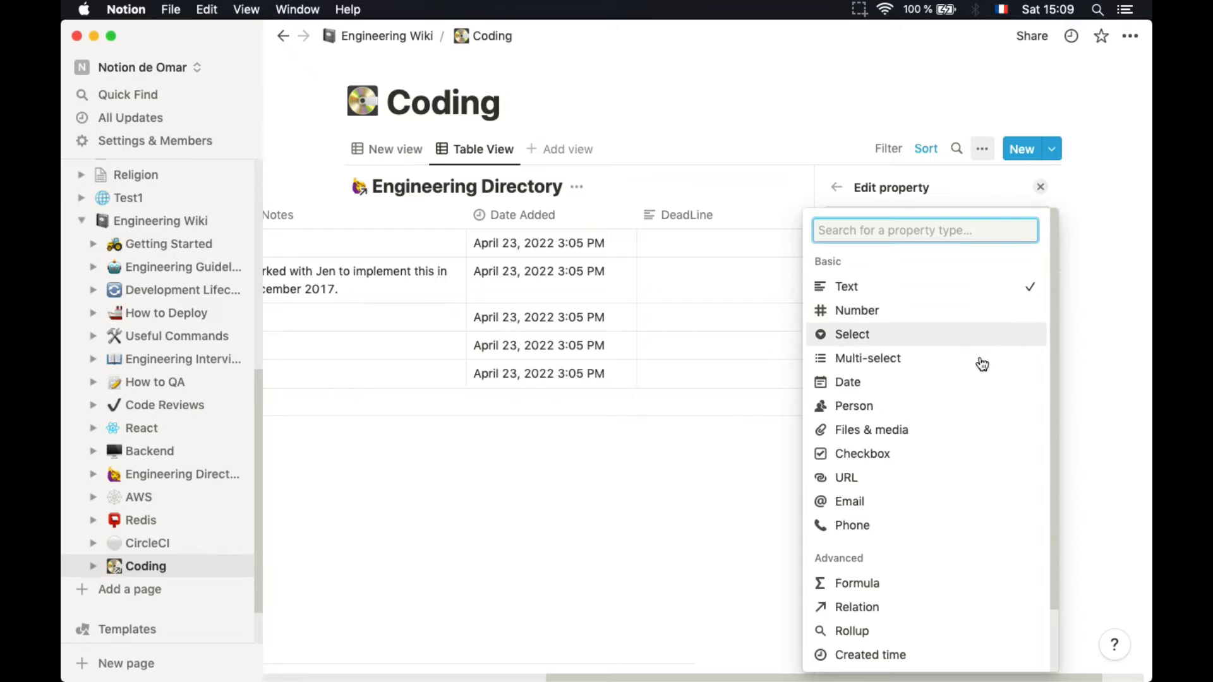
pyautogui.click(981, 392)
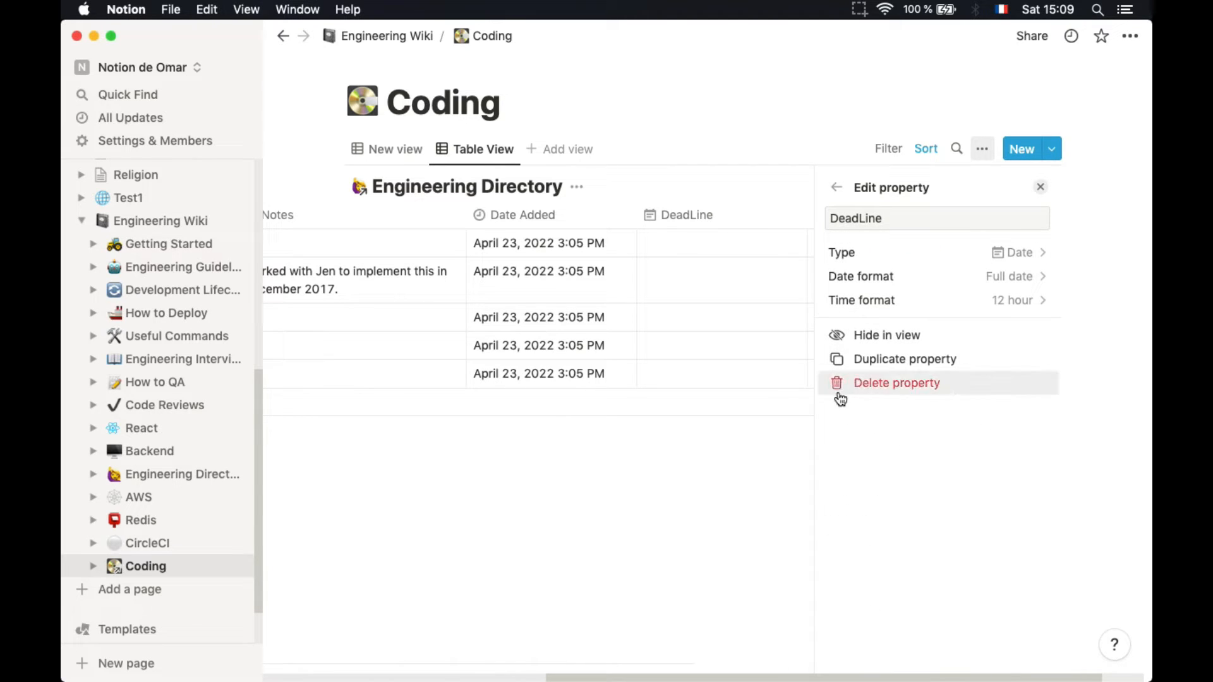
# Set the AWS row's DeadLine cell to April 30, 2022
pyautogui.click(694, 244)
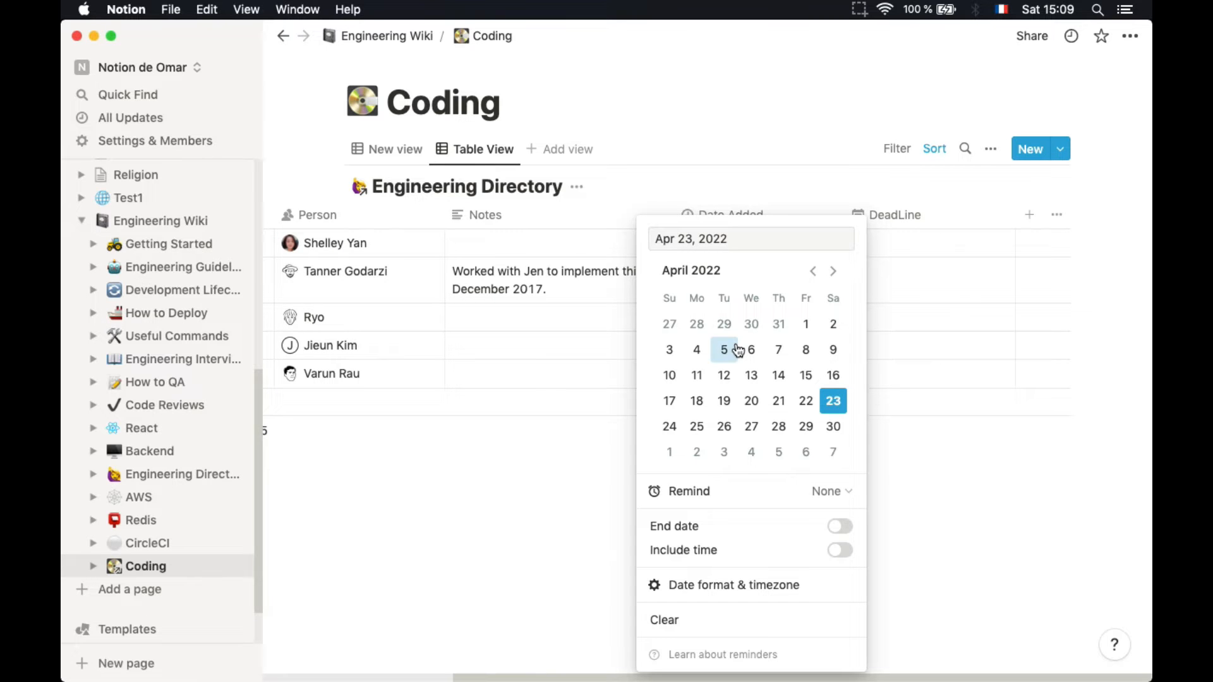
pyautogui.click(833, 428)
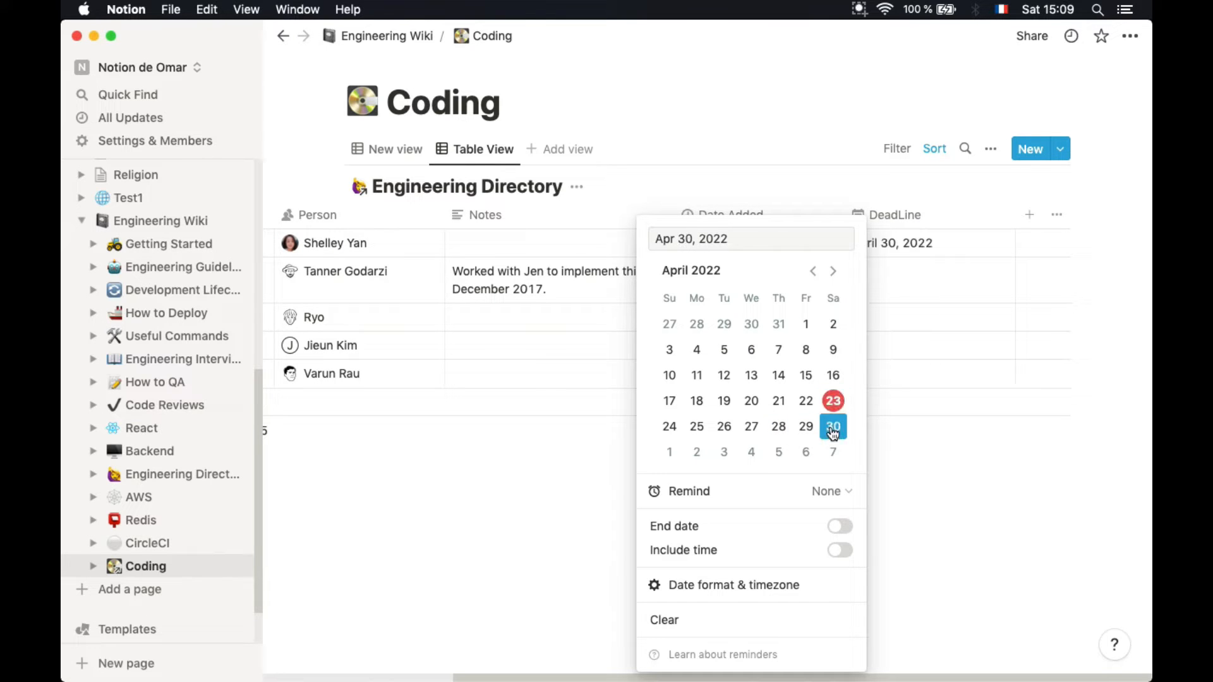
pyautogui.click(881, 471)
pyautogui.hscroll(-3, 713, 243)
pyautogui.hscroll(-2, 701, 240)
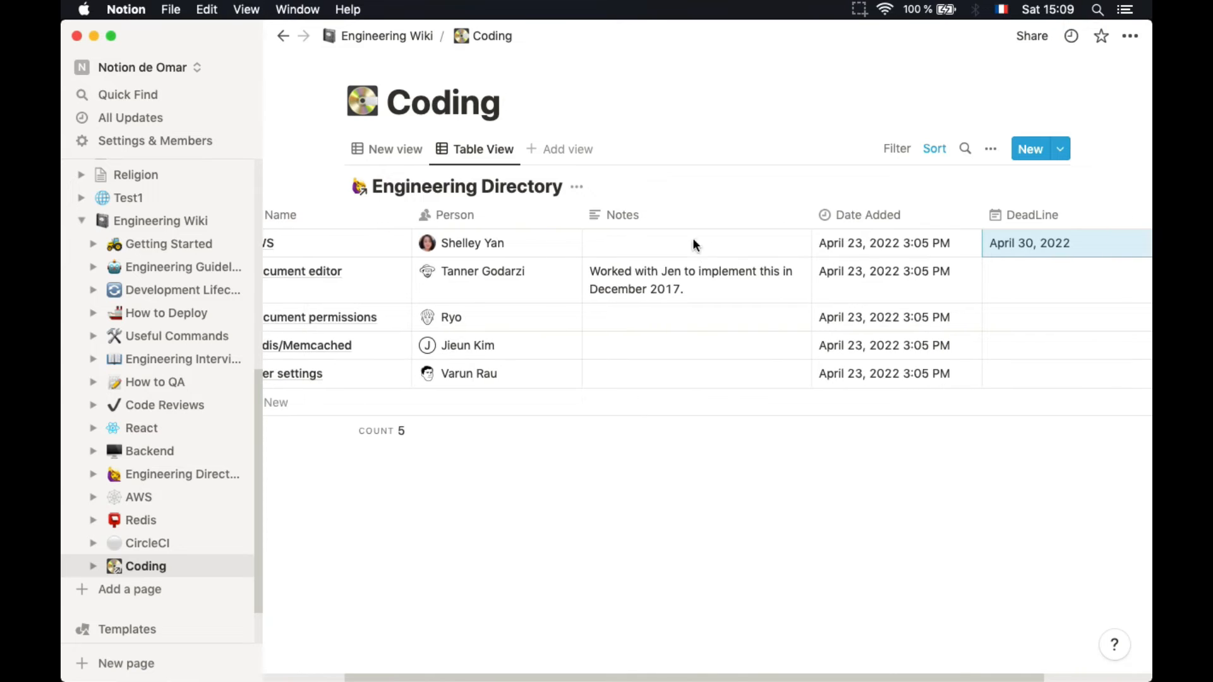
pyautogui.hscroll(-2, 446, 239)
pyautogui.hscroll(-1, 445, 239)
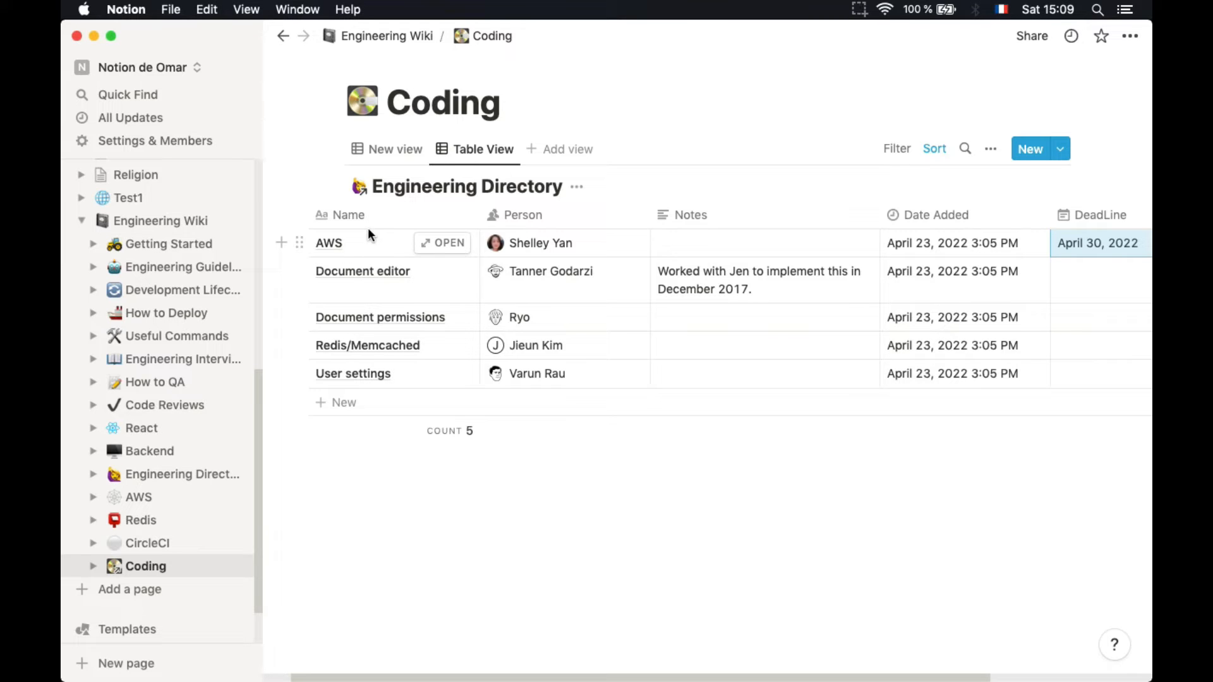
# Replace the first entry's name AWS with 'Code bar'
pyautogui.click(372, 247)
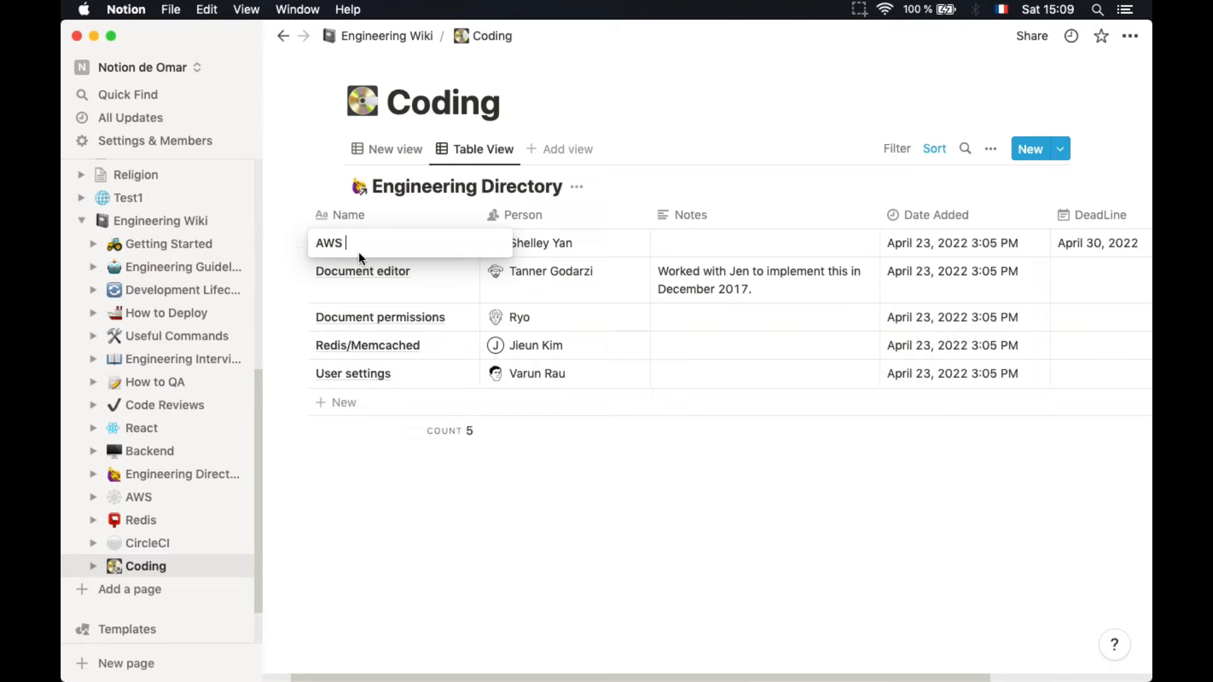
pyautogui.press('BackSpace')
pyautogui.press('BackSpace')
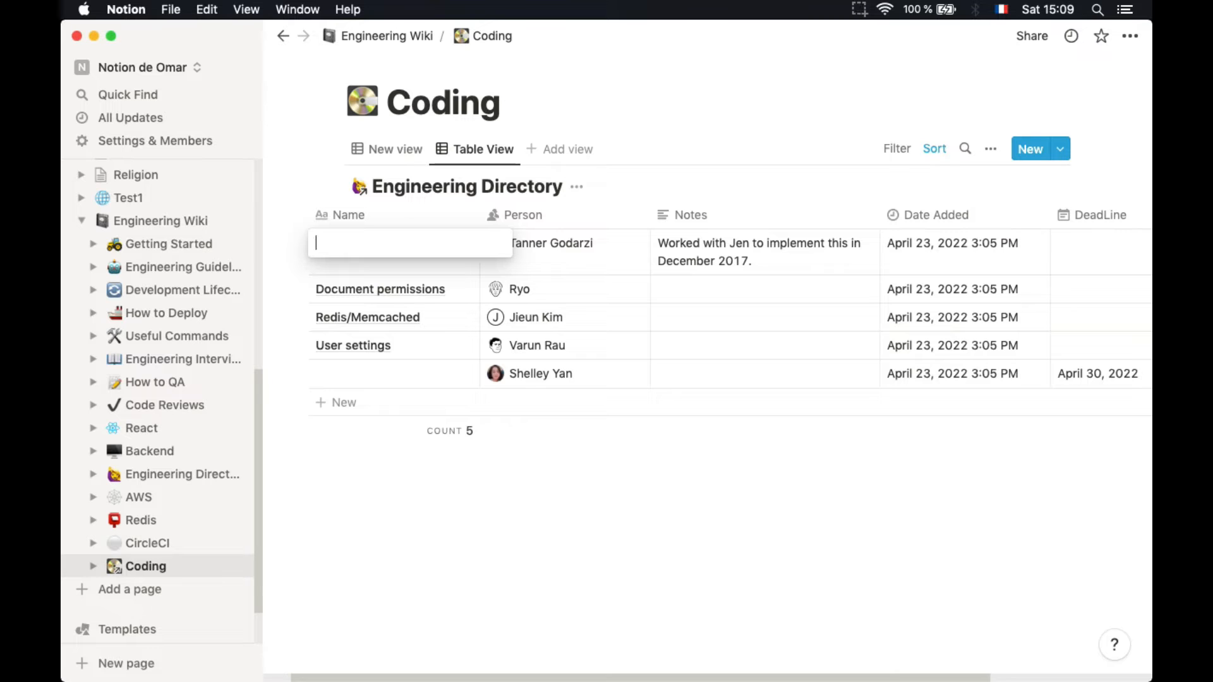
pyautogui.write('Code')
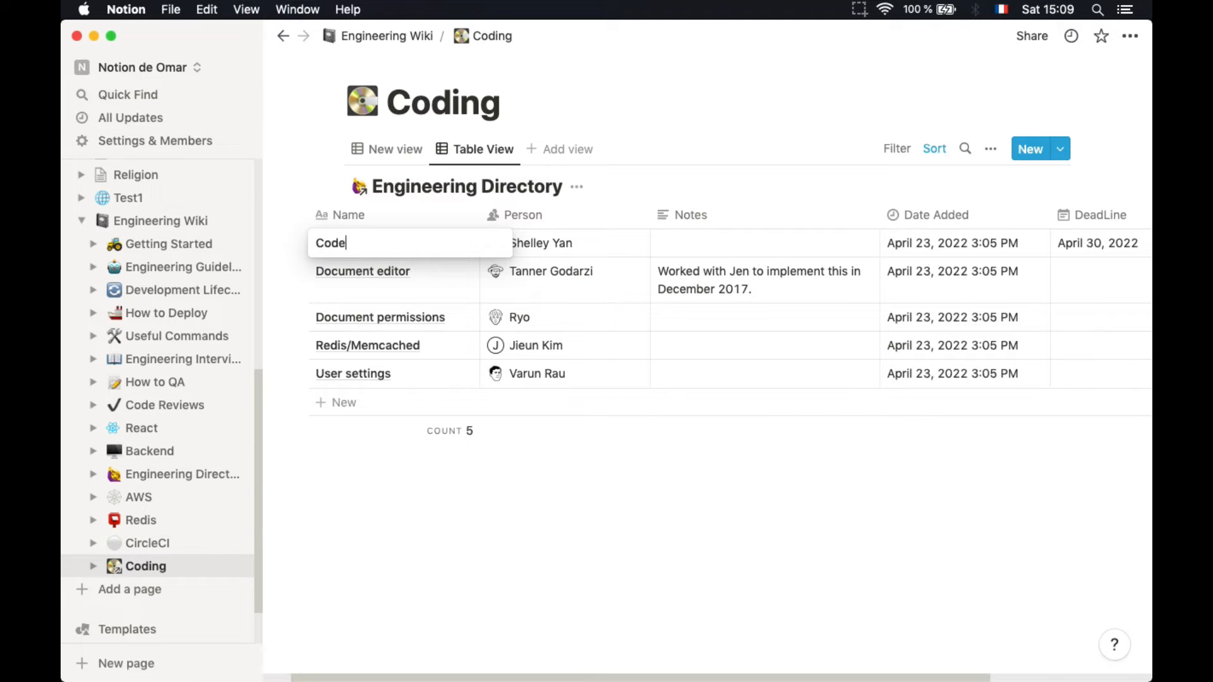
pyautogui.write(' bar')
pyautogui.press('Return')
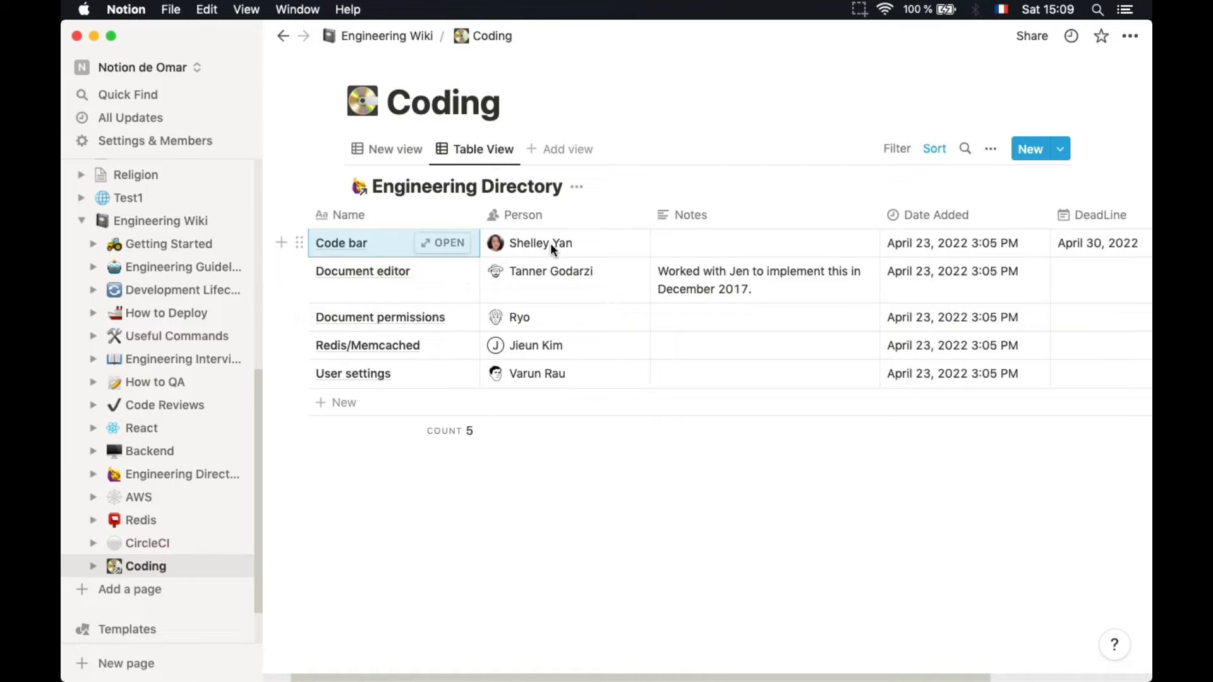
pyautogui.hscroll(5, 660, 244)
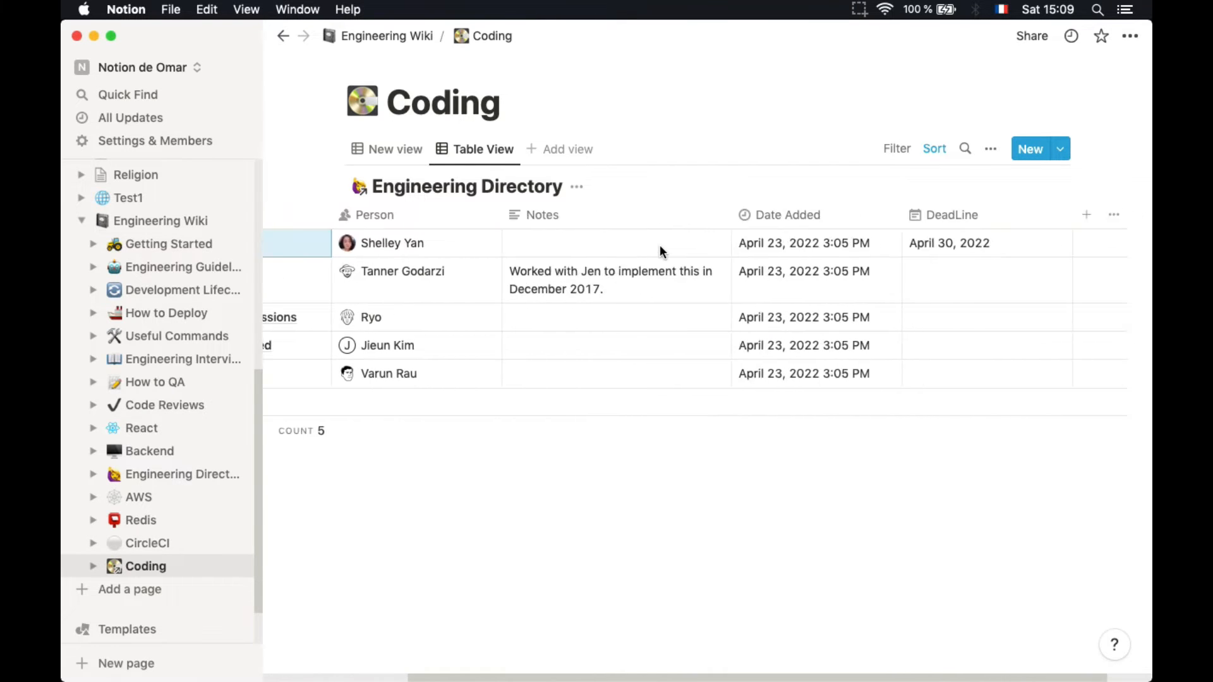
pyautogui.hscroll(2, 789, 242)
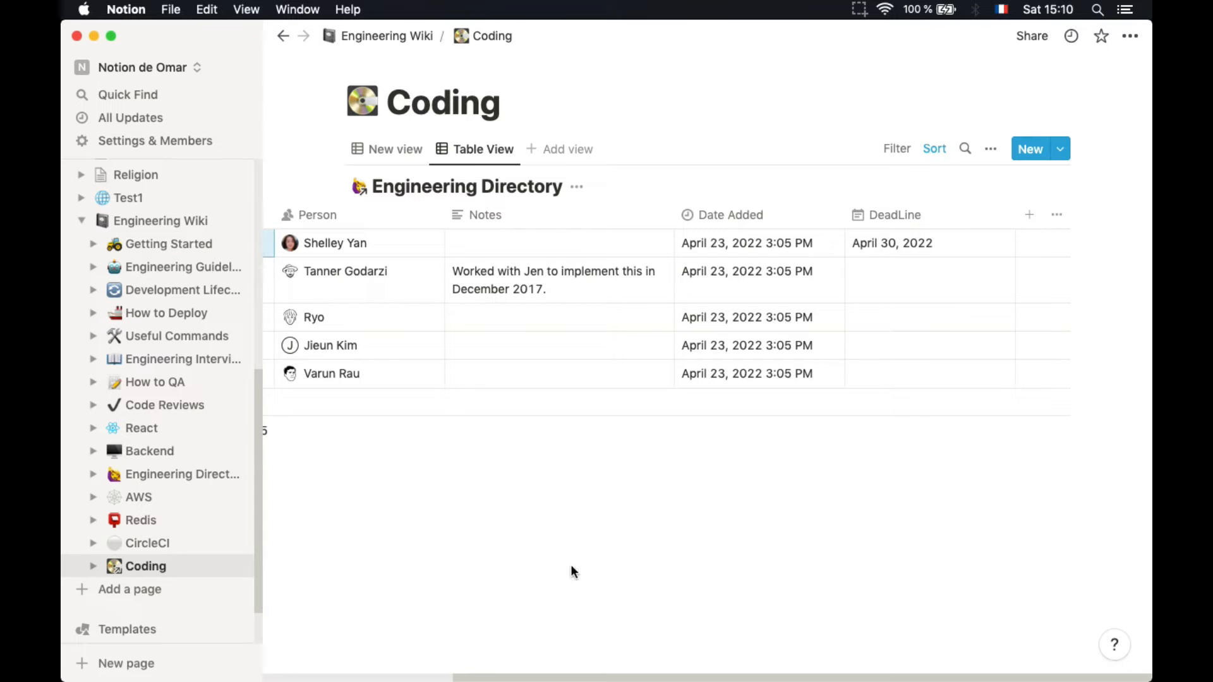
# Create a new subpage titled CAL under Engineering Wiki
pyautogui.click(81, 221)
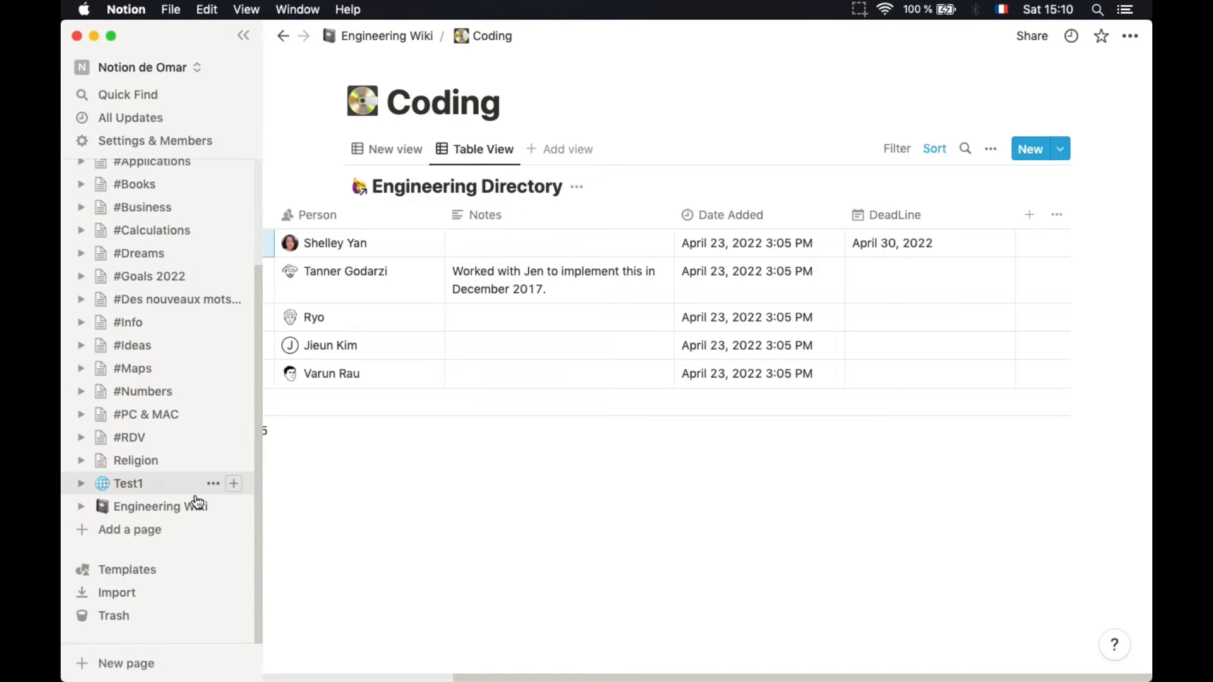
pyautogui.click(233, 506)
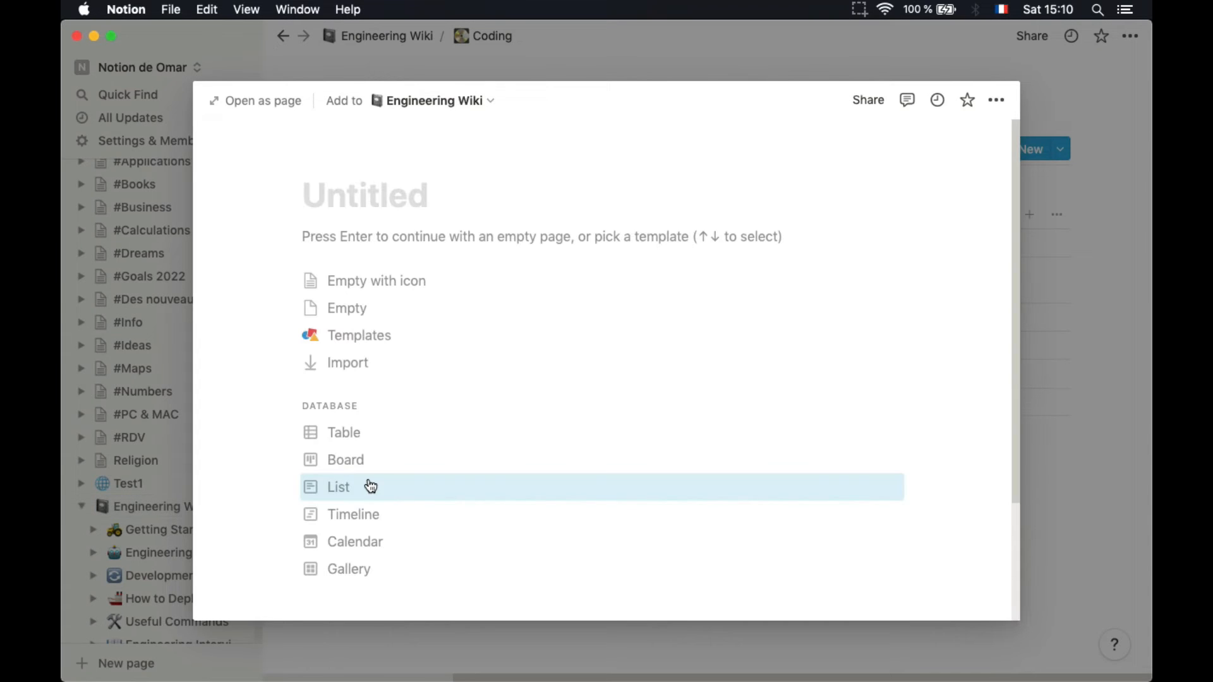
pyautogui.scroll(-3, 372, 364)
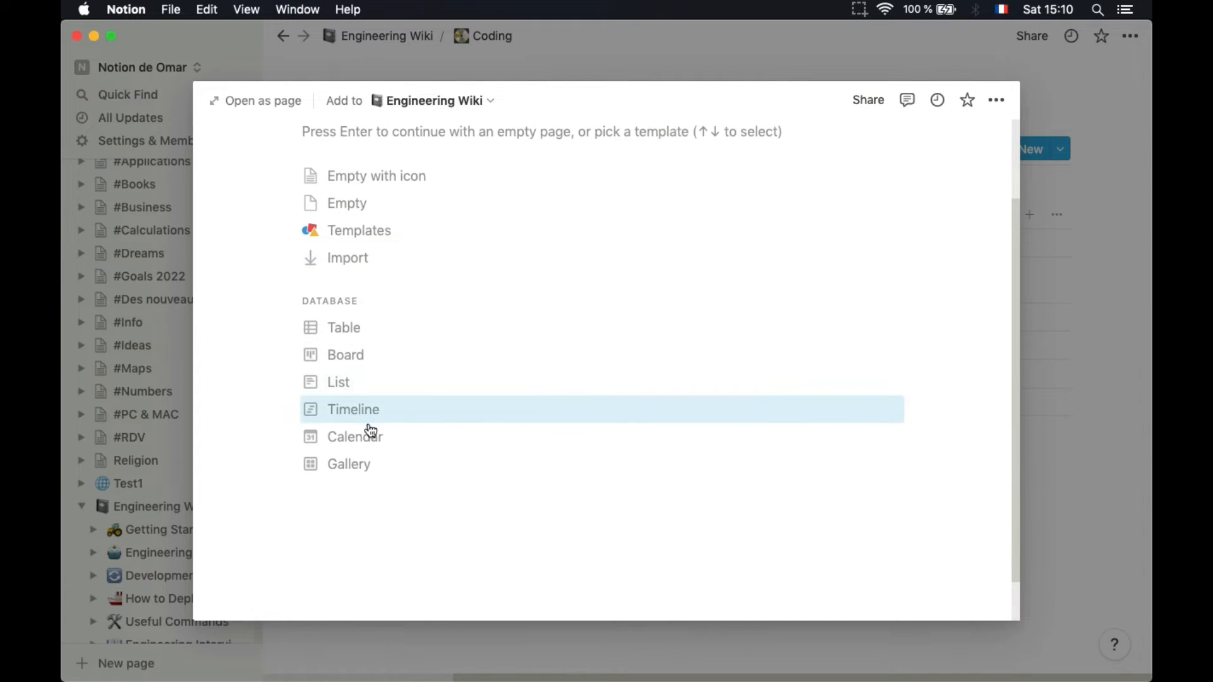
pyautogui.scroll(3, 384, 335)
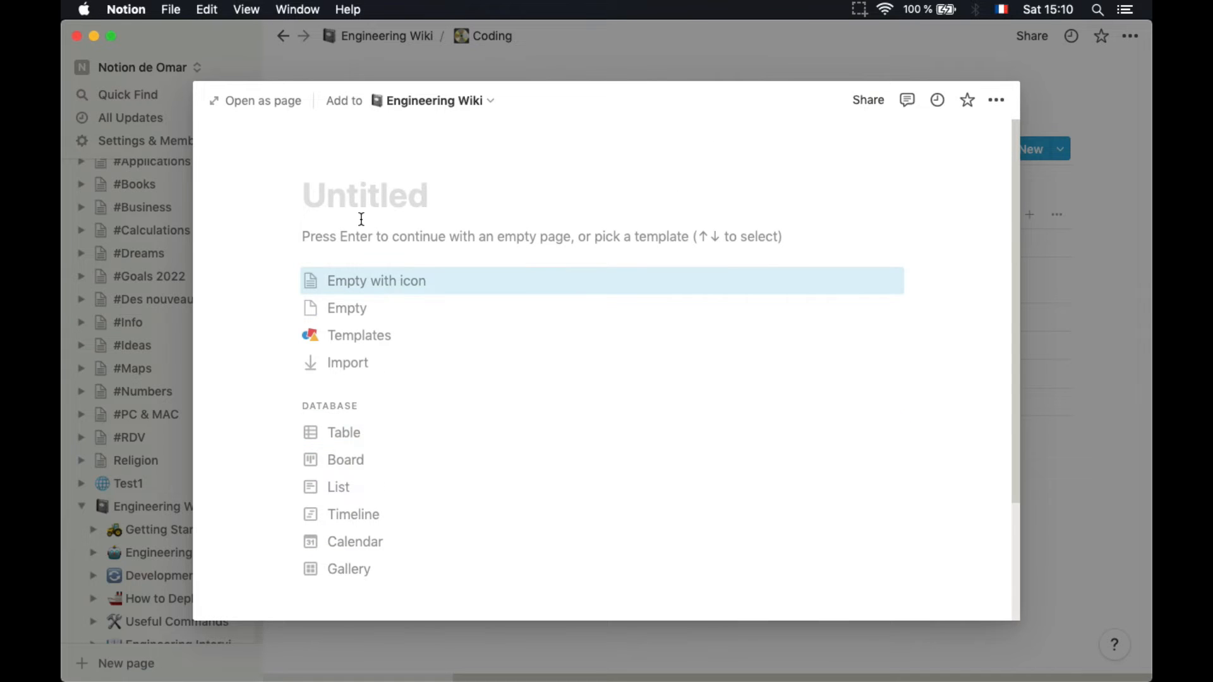
pyautogui.write('C')
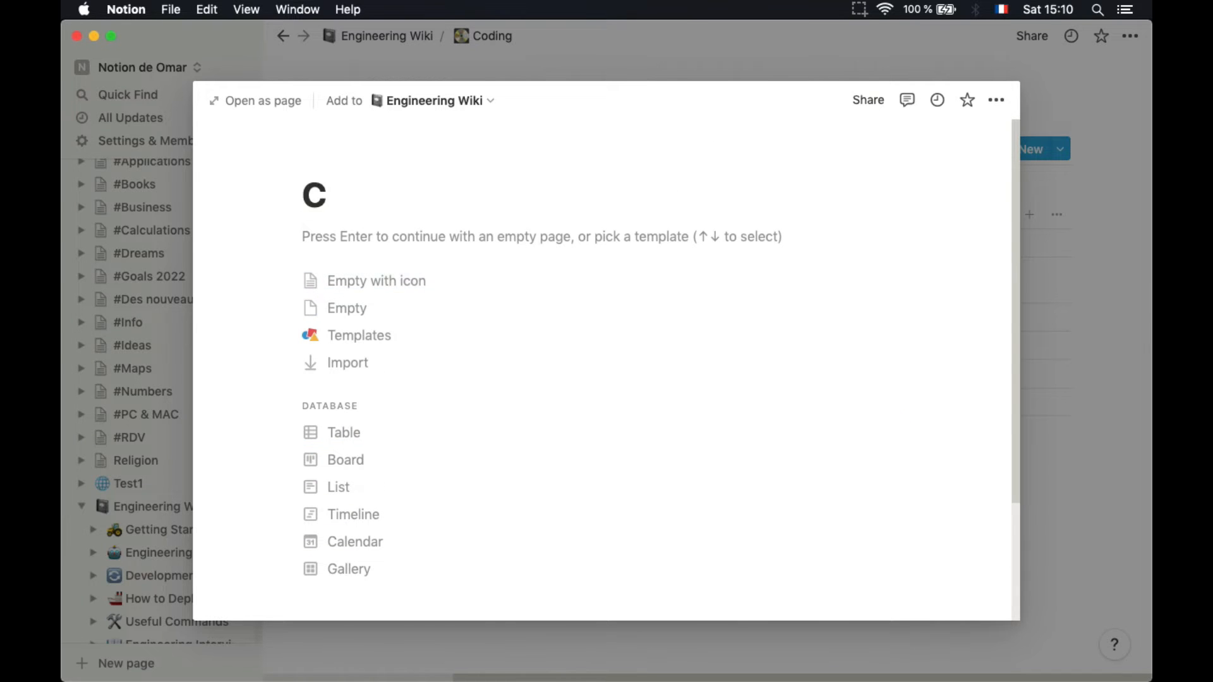
pyautogui.write('AL')
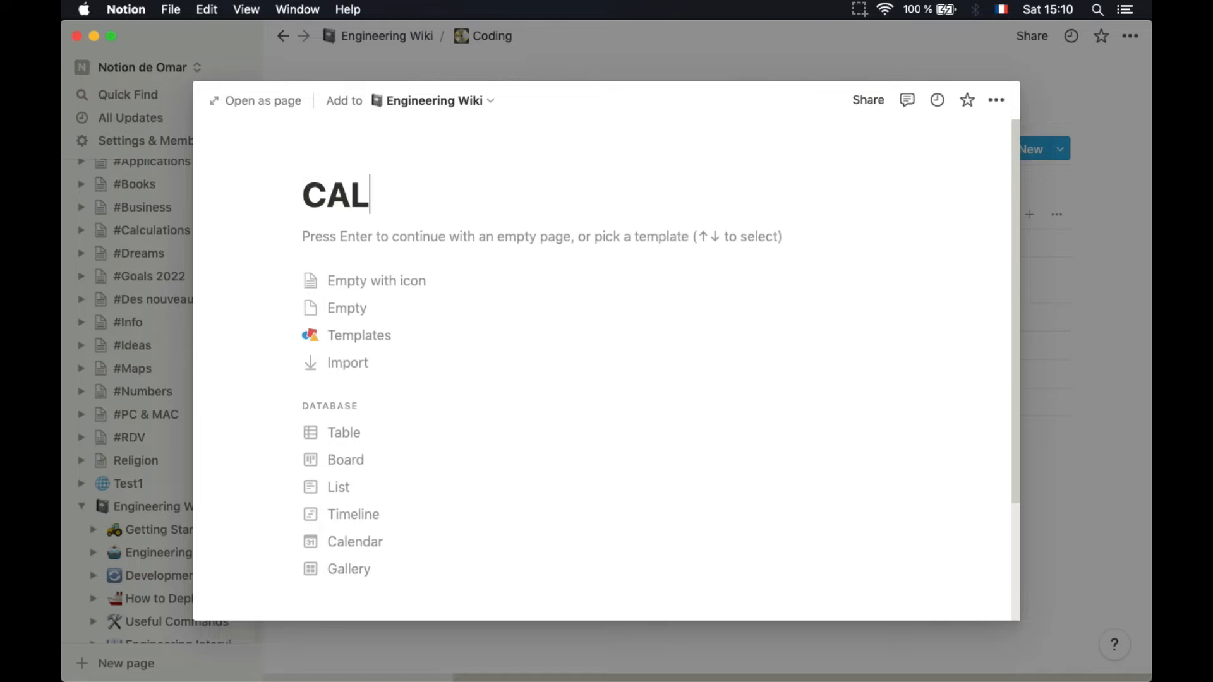
# Make CAL a calendar database using Engineering Directory as its data source
pyautogui.scroll(-1, 332, 398)
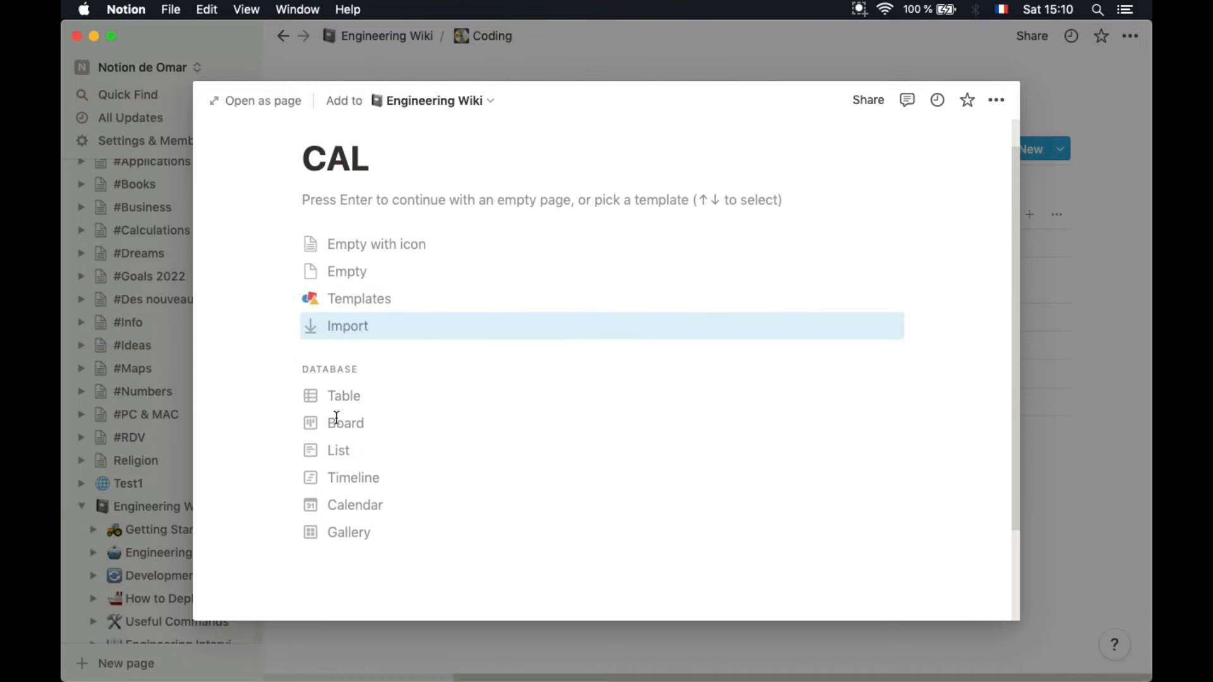
pyautogui.click(355, 497)
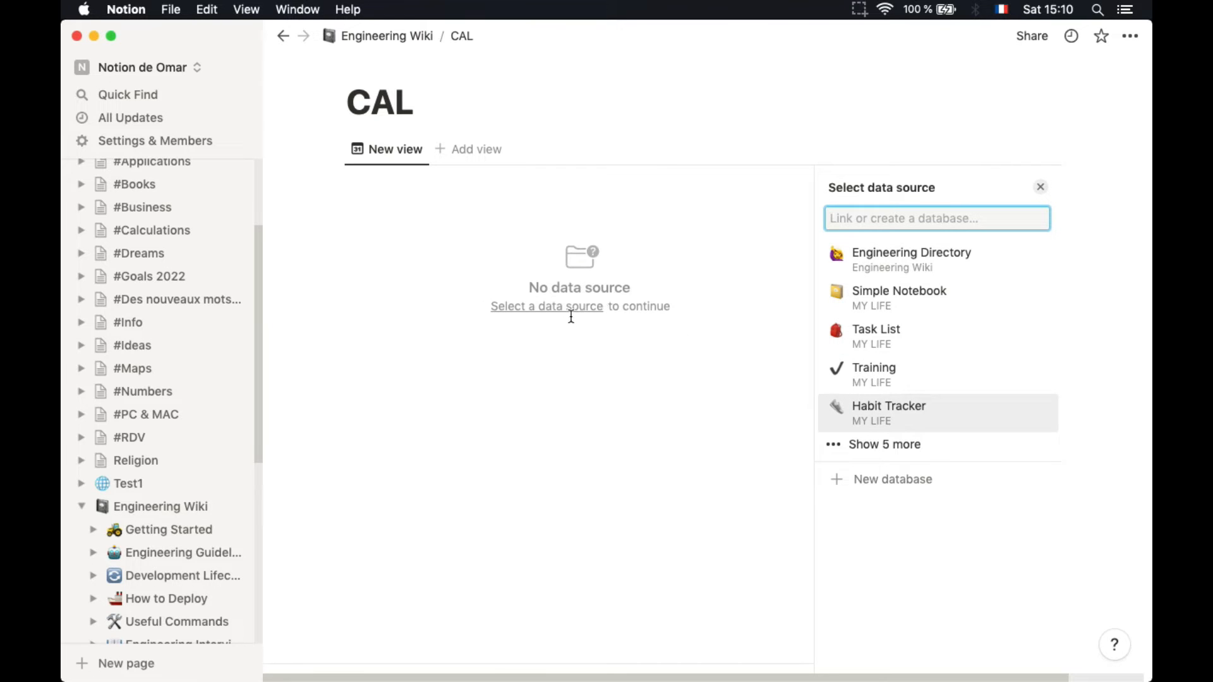
pyautogui.click(844, 448)
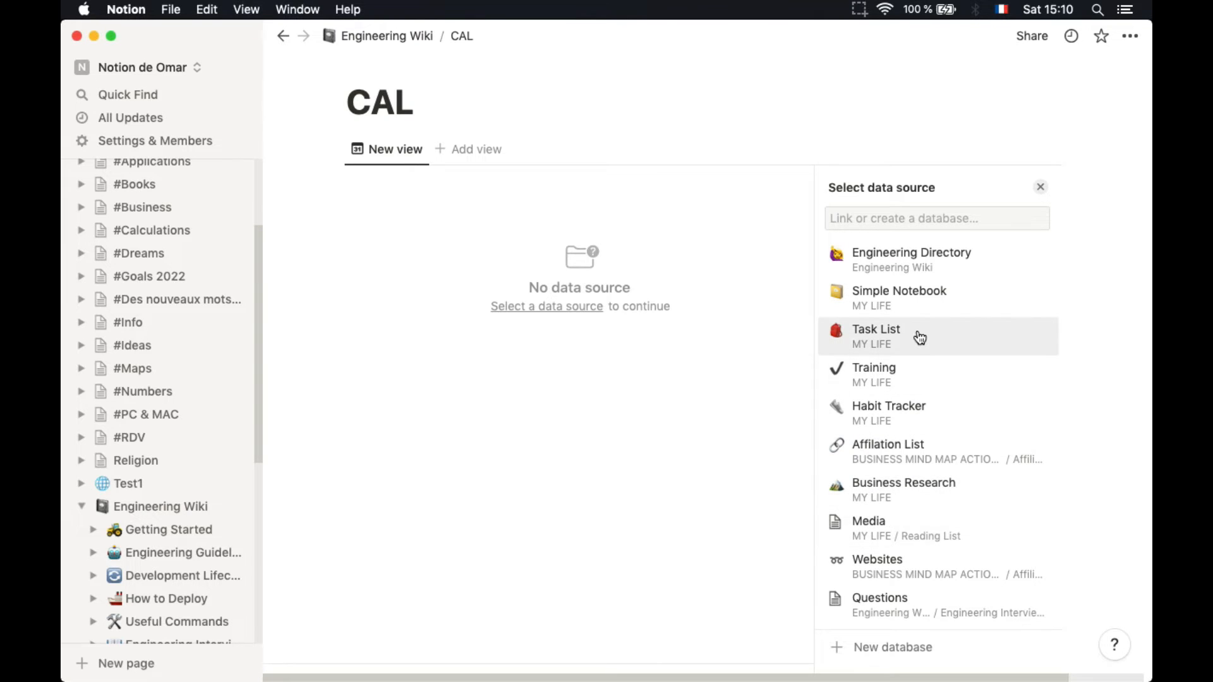
pyautogui.click(911, 270)
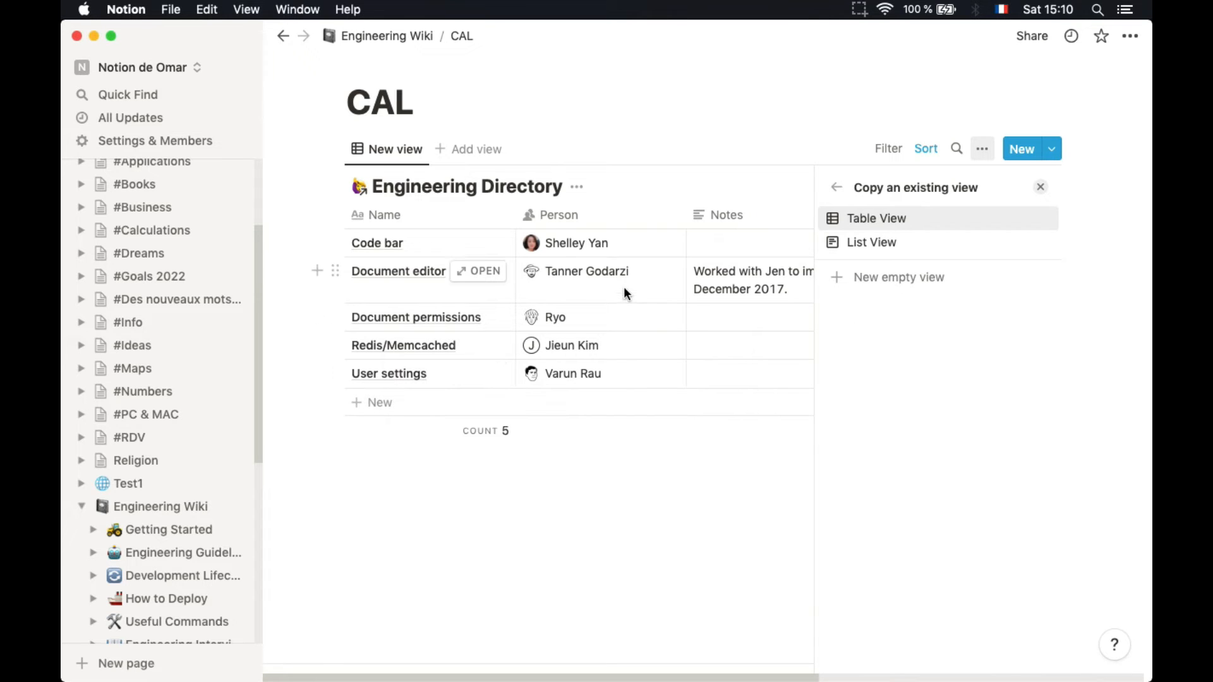
# Copy the directory's Table View and switch its layout to Calendar, placing Code bar on April 30
pyautogui.hscroll(3, 624, 289)
pyautogui.hscroll(-3, 625, 289)
pyautogui.click(383, 154)
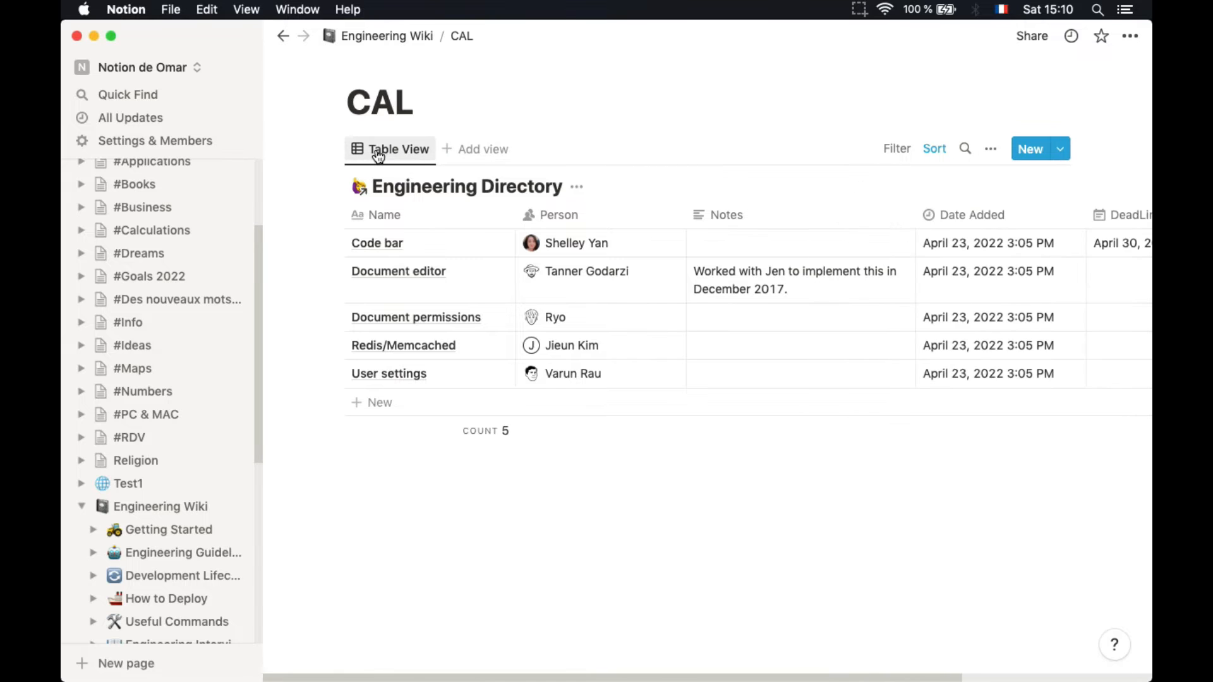
pyautogui.click(377, 153)
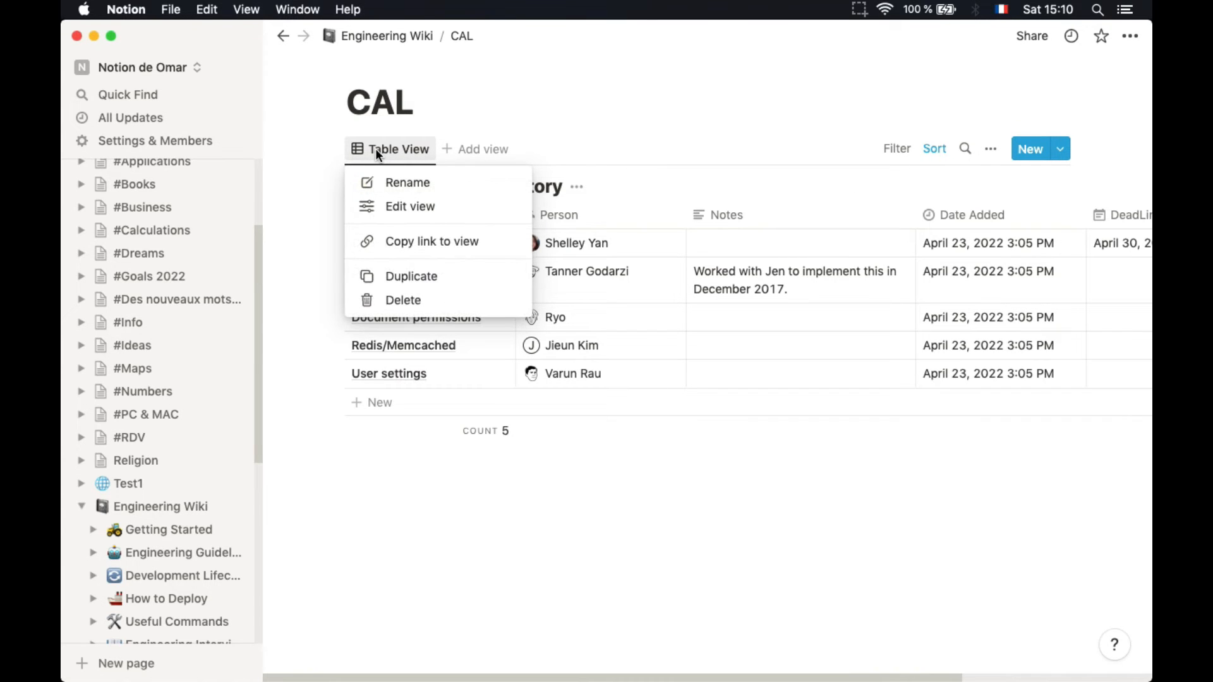
pyautogui.click(408, 209)
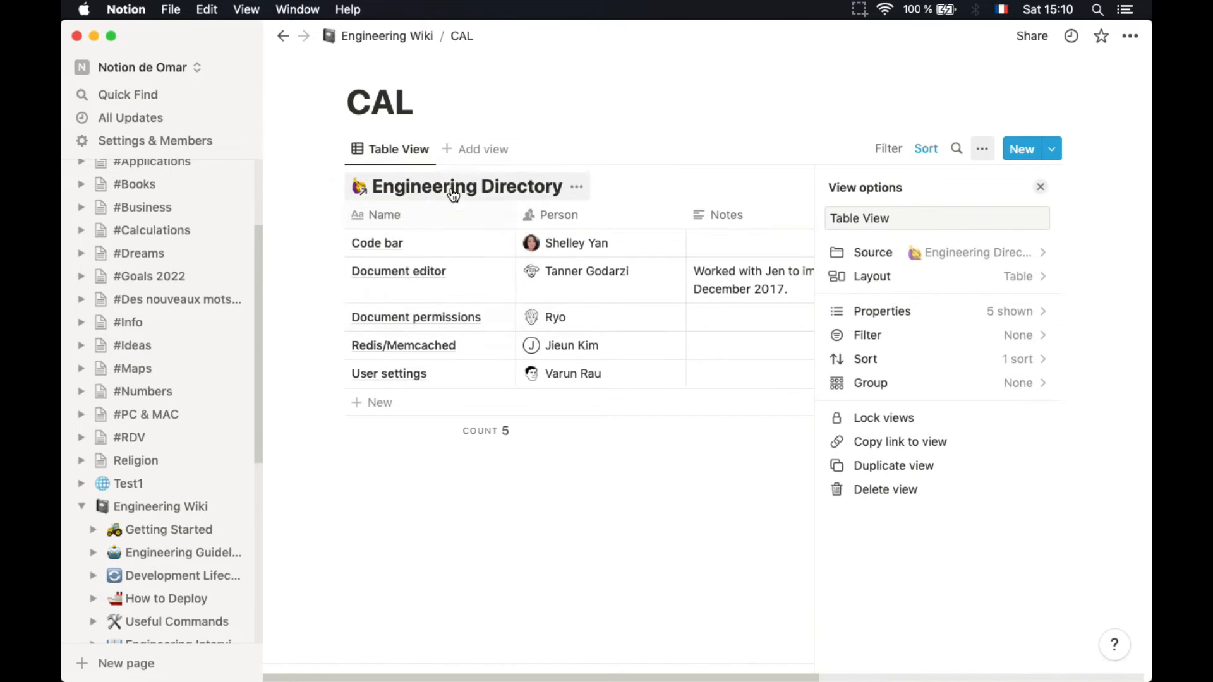
pyautogui.click(889, 280)
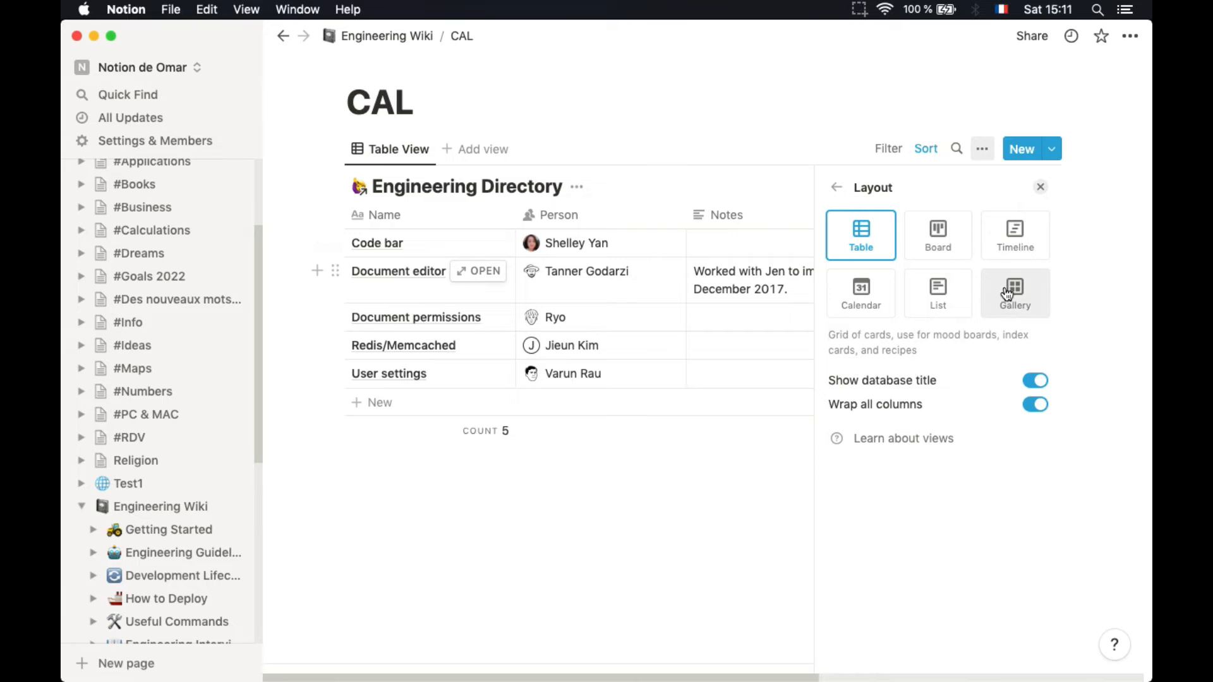
pyautogui.click(871, 303)
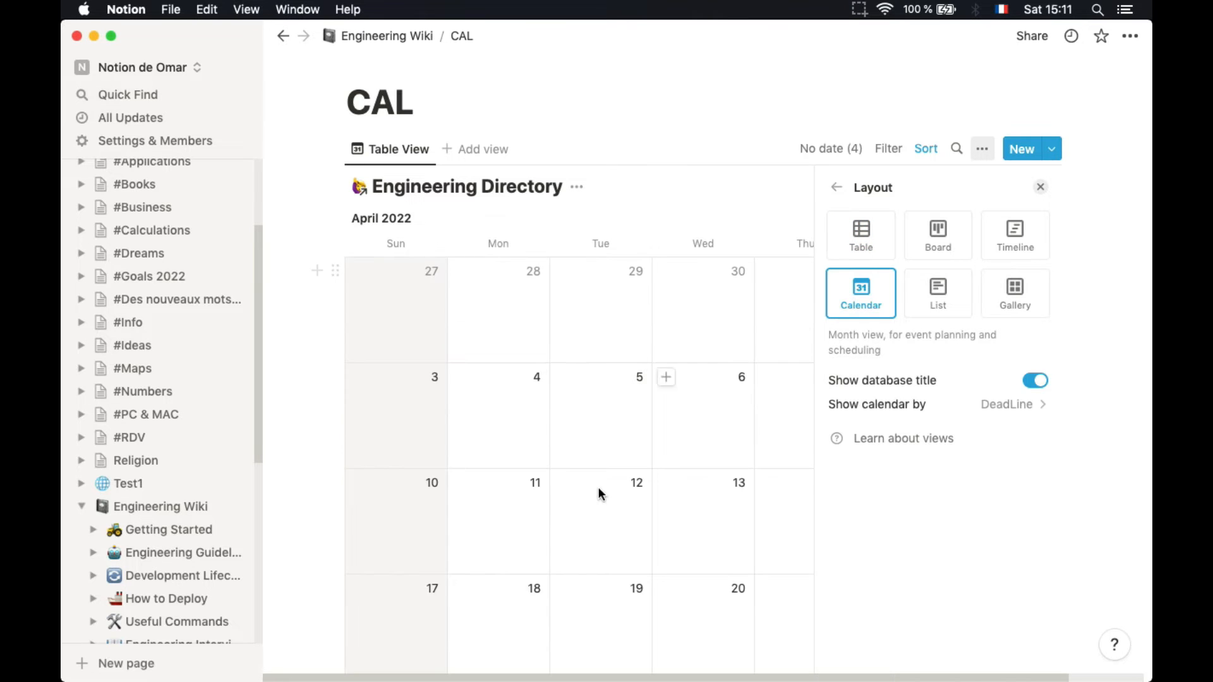
pyautogui.click(768, 182)
pyautogui.scroll(-6, 915, 403)
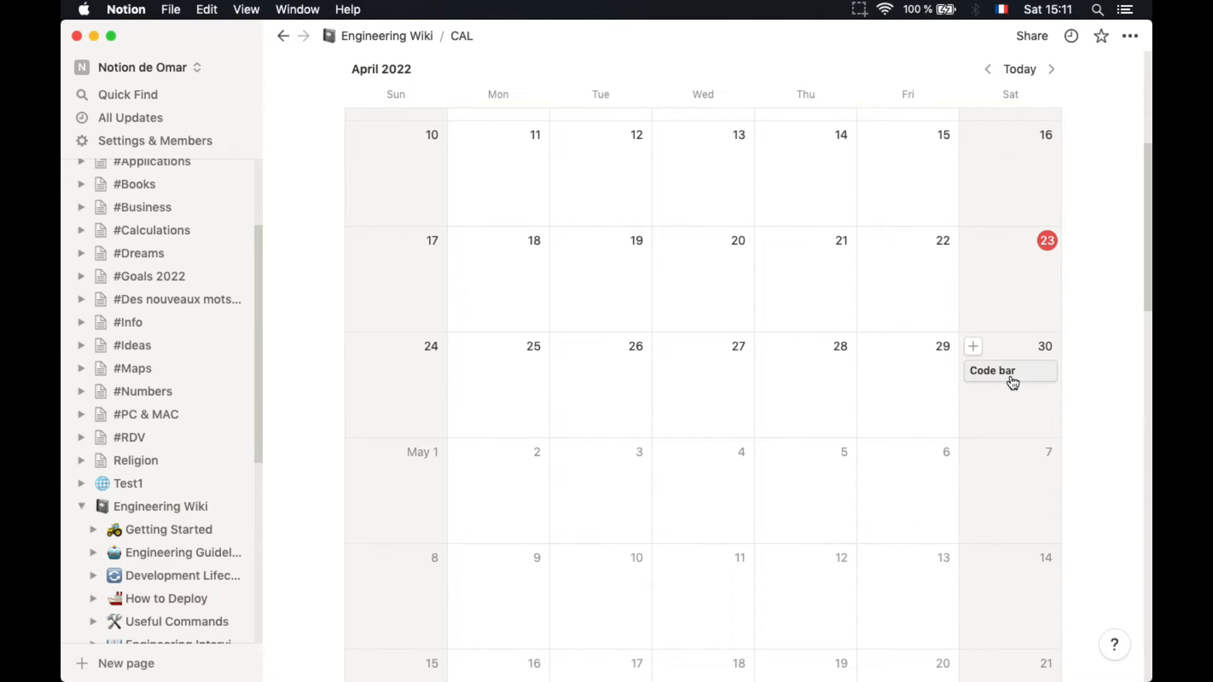
# Open the Code bar entry and add an Email-type property named Customer
pyautogui.click(1010, 376)
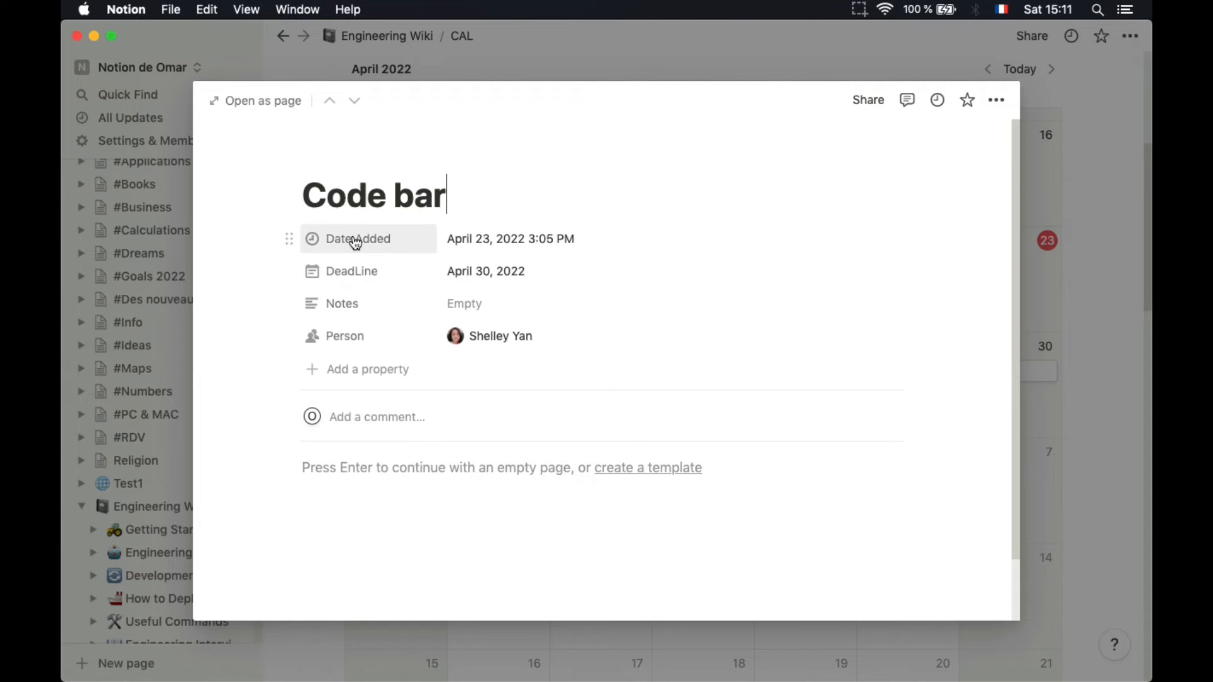
pyautogui.moveTo(286, 239)
pyautogui.mouseDown()
pyautogui.moveTo(282, 284)
pyautogui.moveTo(290, 249)
pyautogui.mouseUp()
pyautogui.click(377, 369)
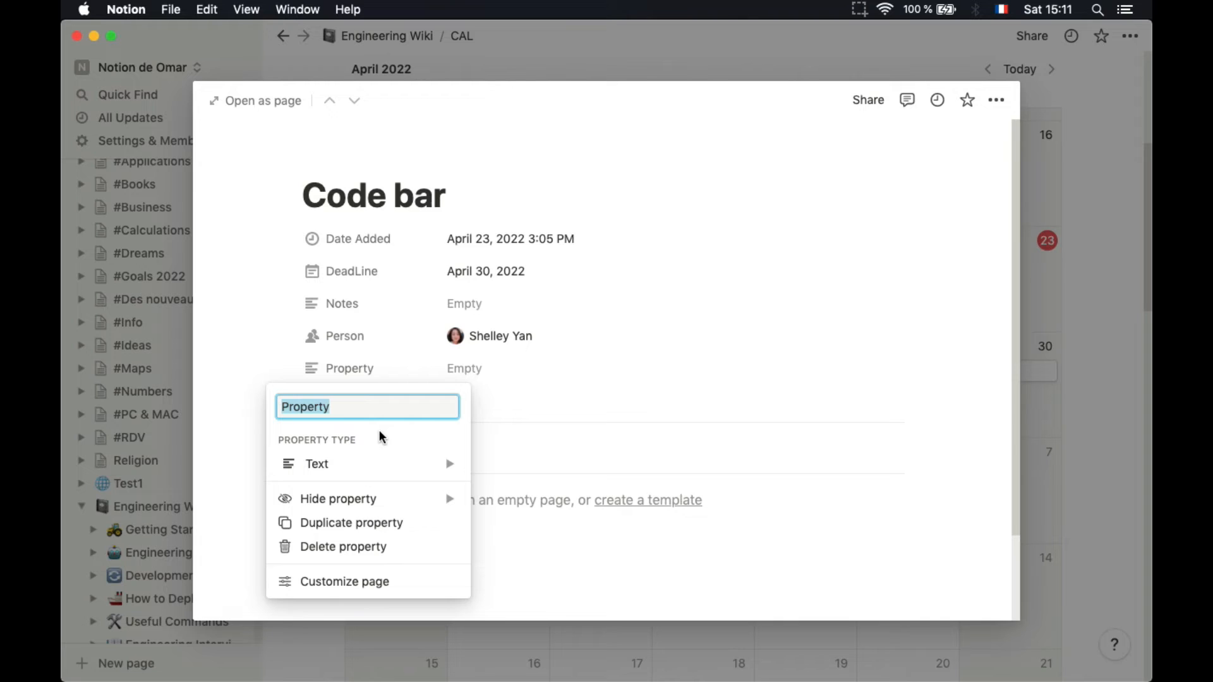
pyautogui.write('Customer')
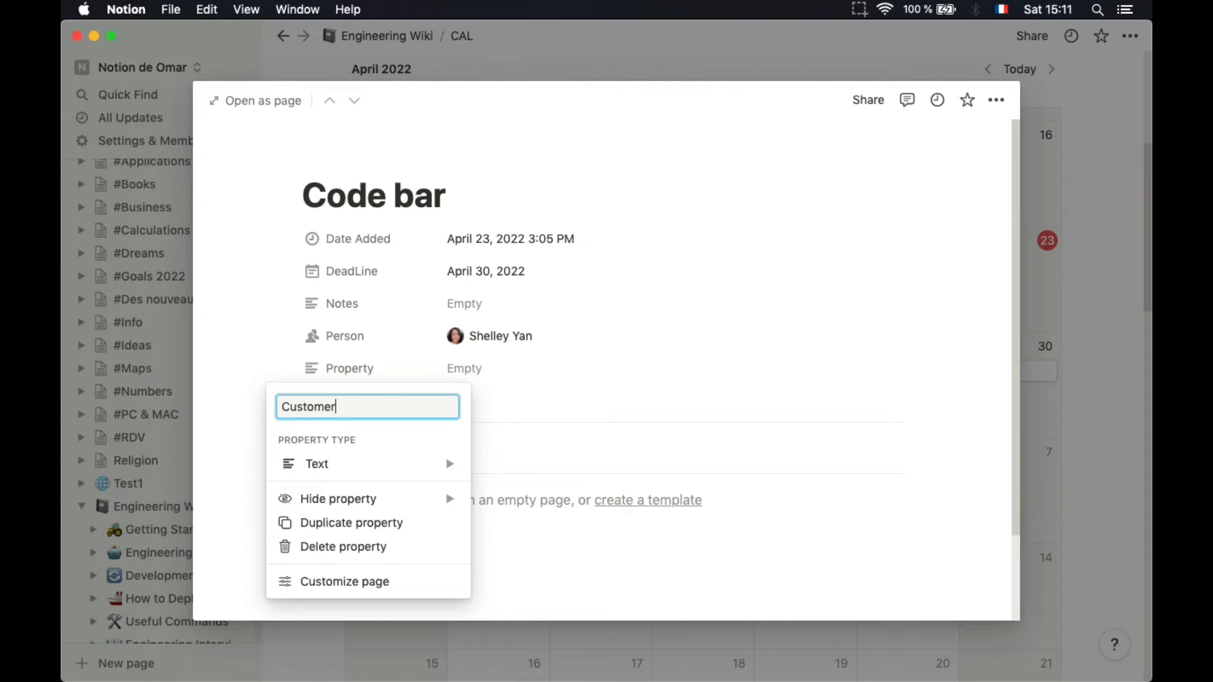
pyautogui.moveTo(411, 465)
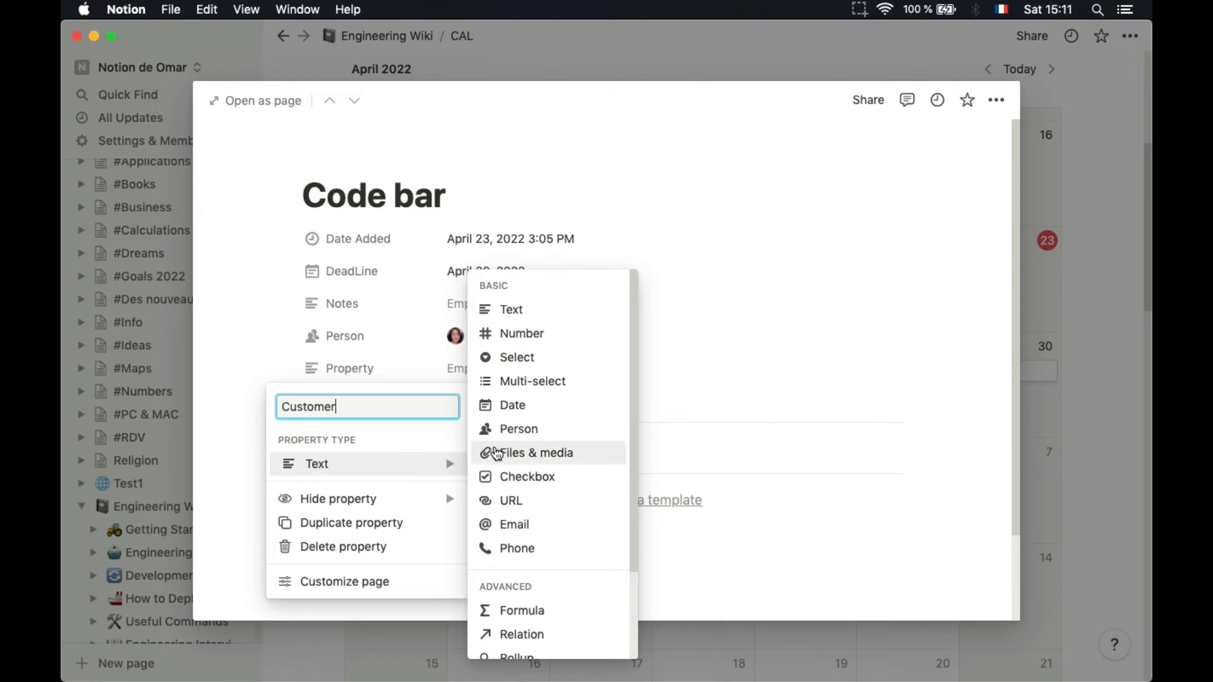
pyautogui.click(517, 524)
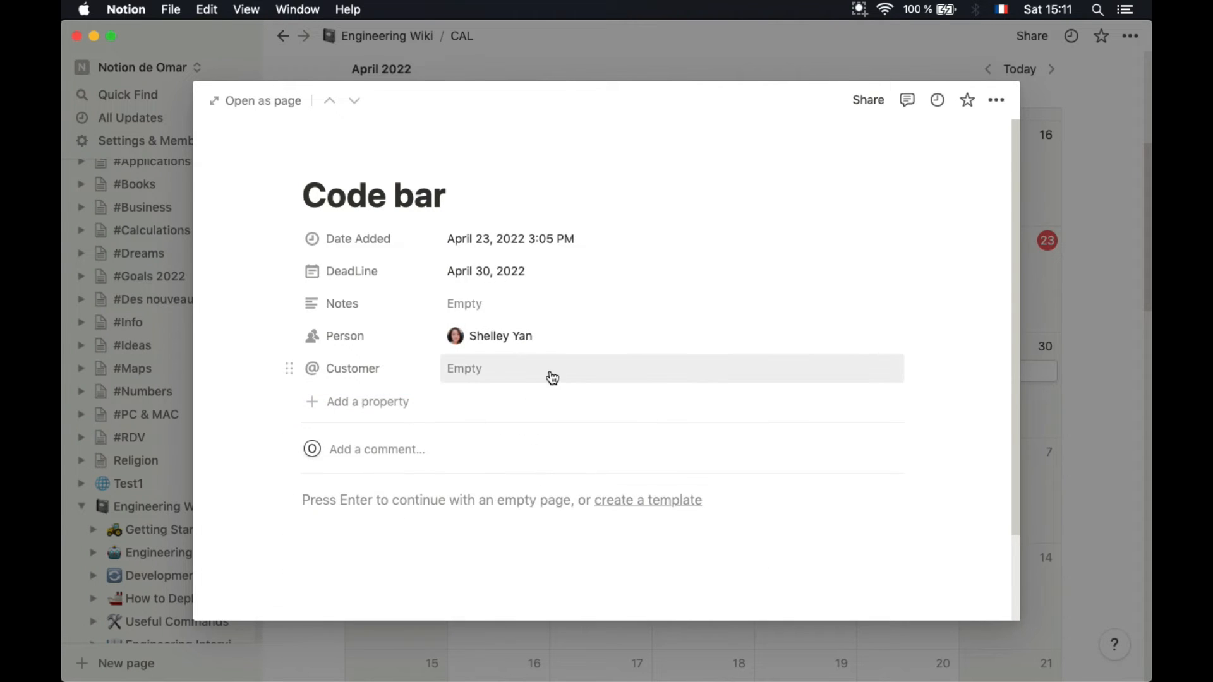
# Fill the Customer property with the customer's e-mail address
pyautogui.click(510, 369)
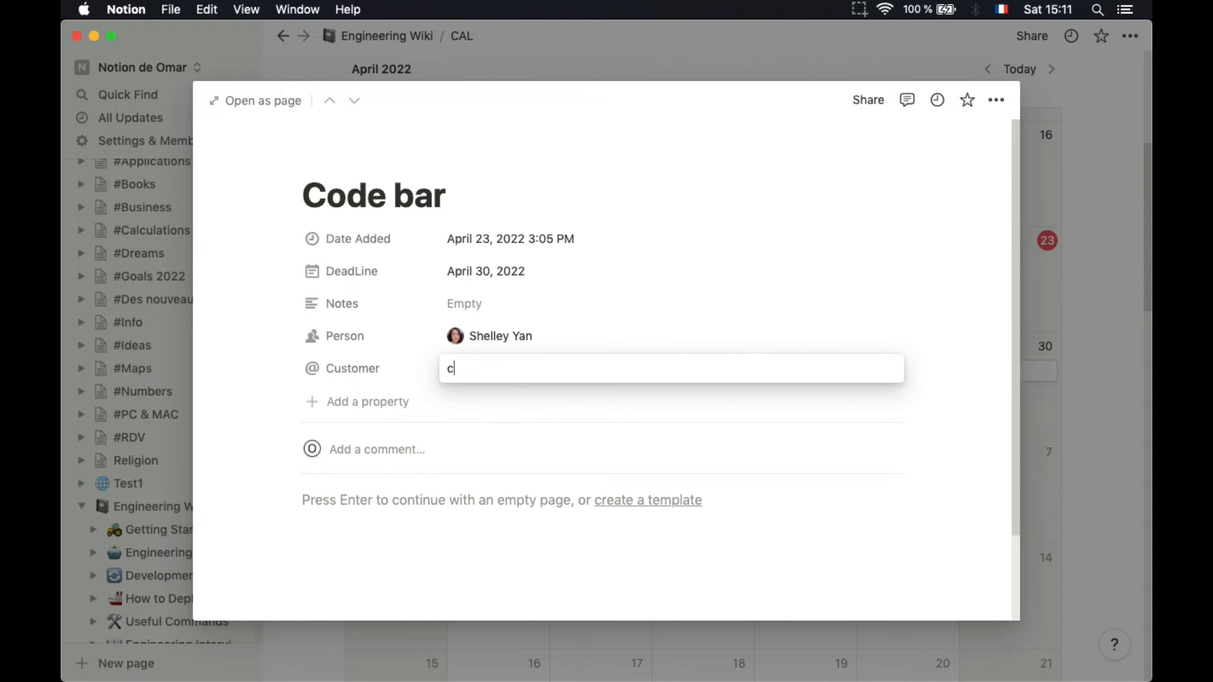
pyautogui.press('Return')
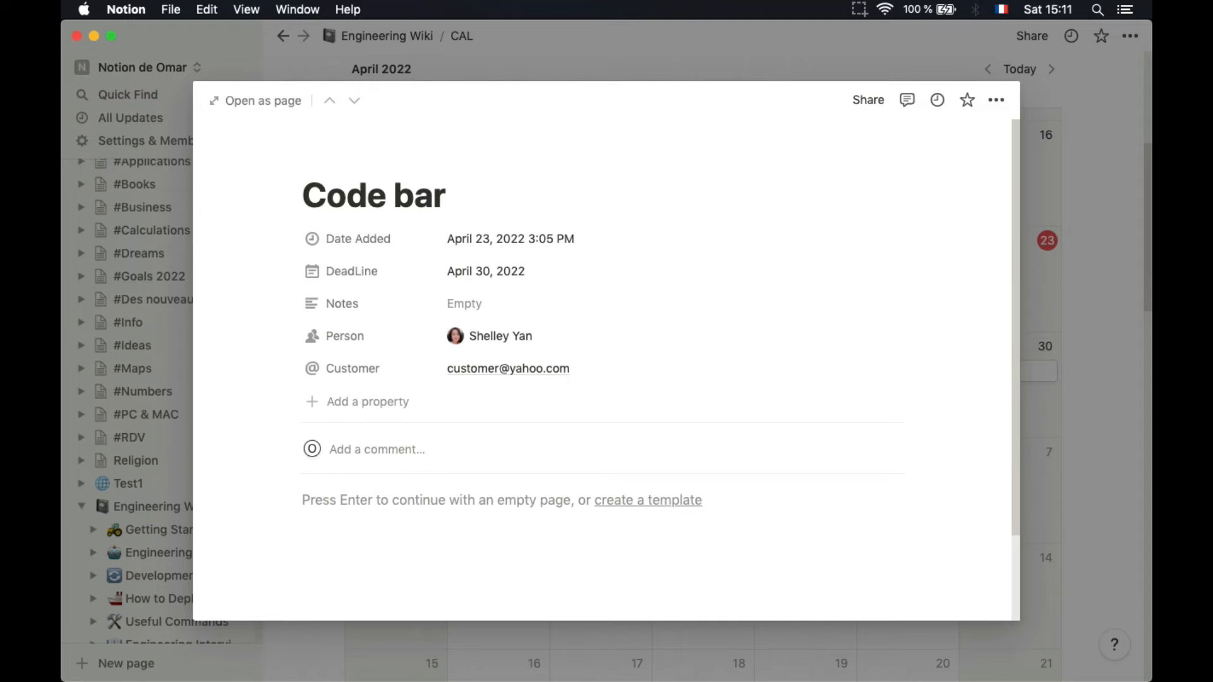
# Draft a comment asking the assigned person to call the customer, then add an empty block below
pyautogui.click(385, 458)
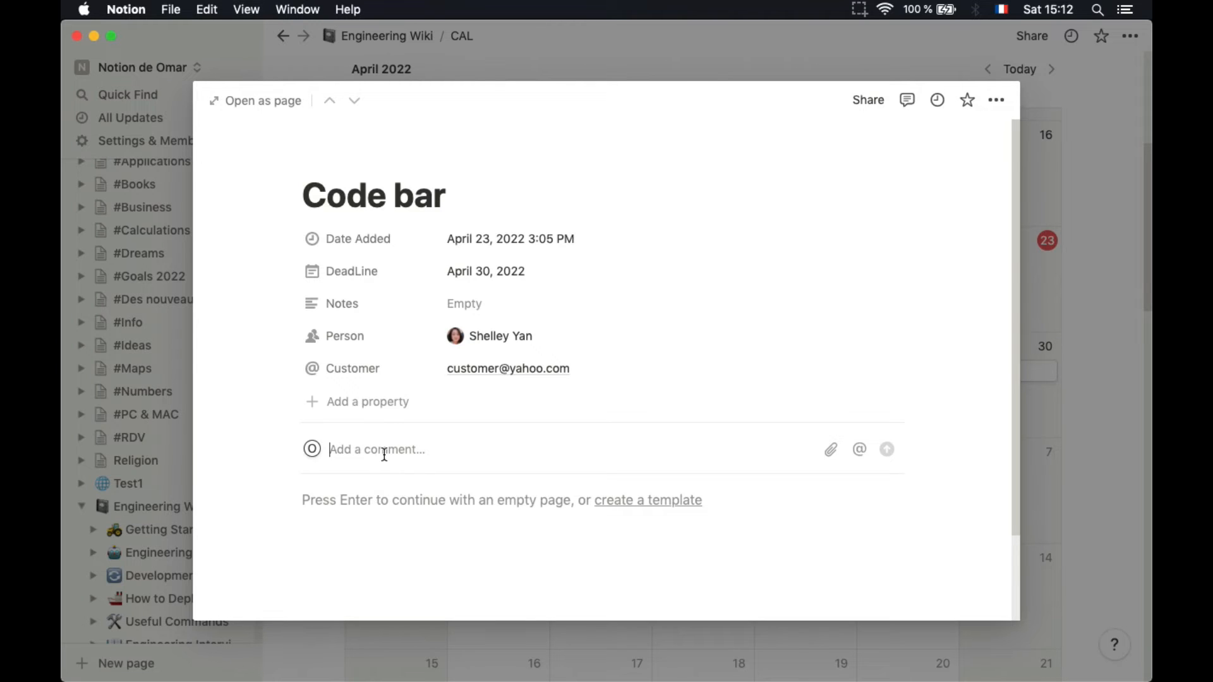
pyautogui.write('Shelley to call the cus')
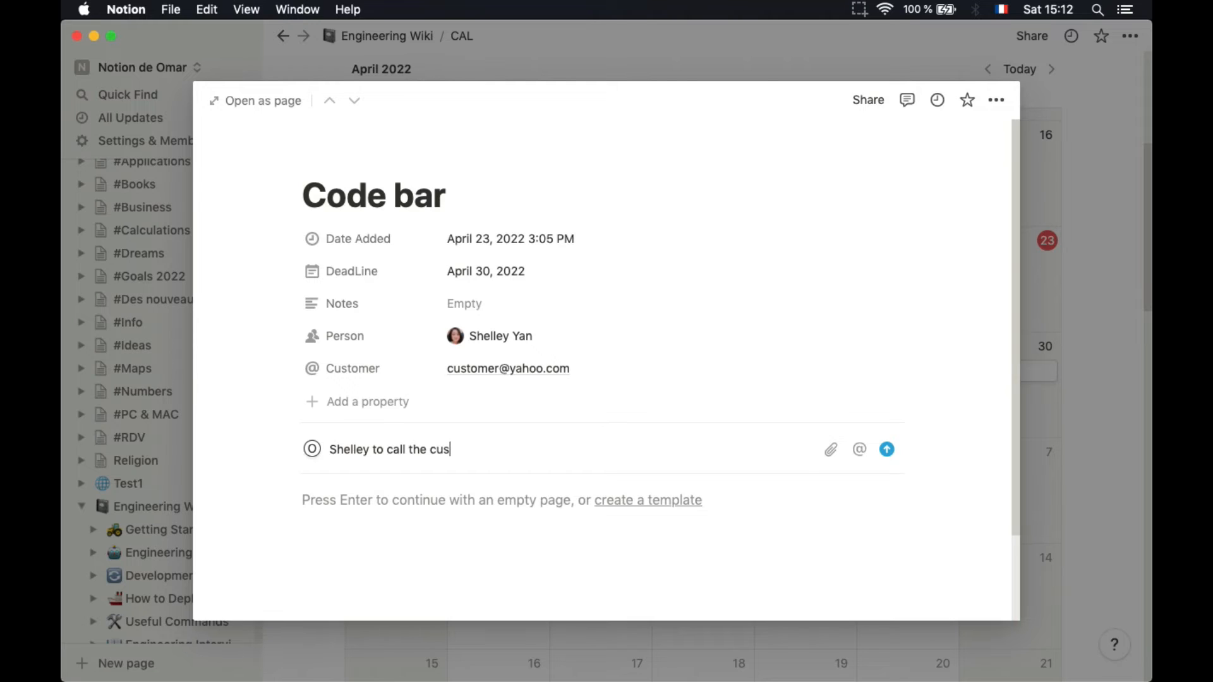
pyautogui.write('tomer')
pyautogui.click(345, 518)
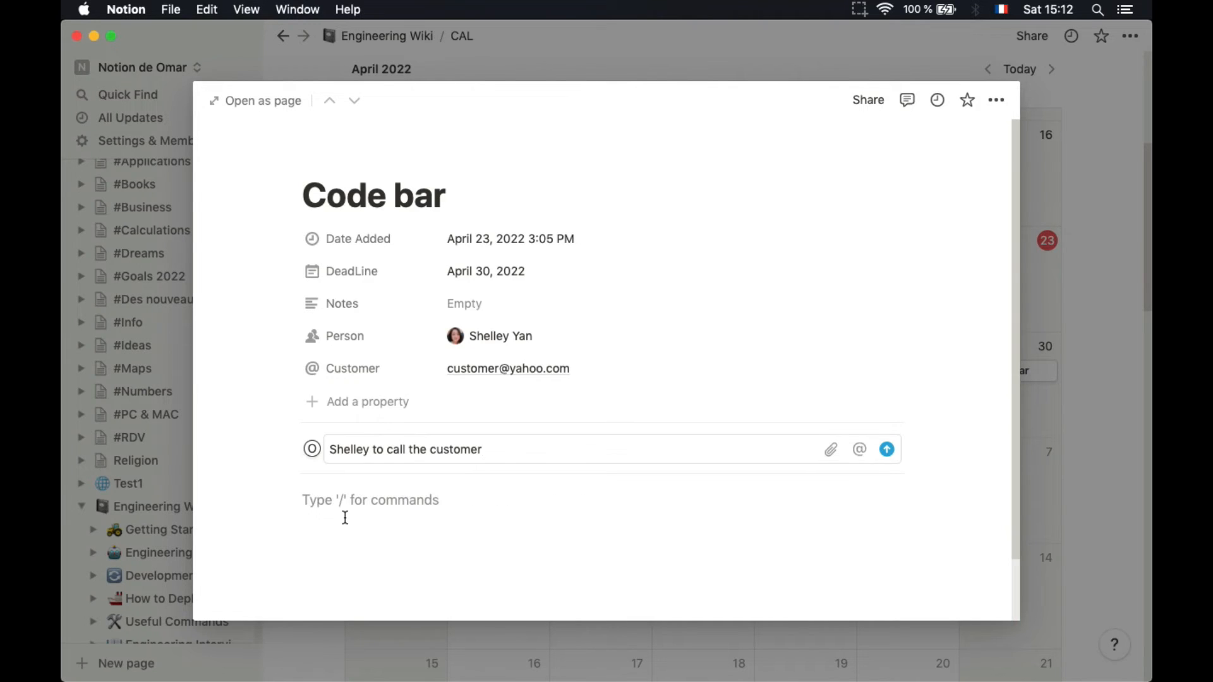
pyautogui.scroll(-3, 345, 517)
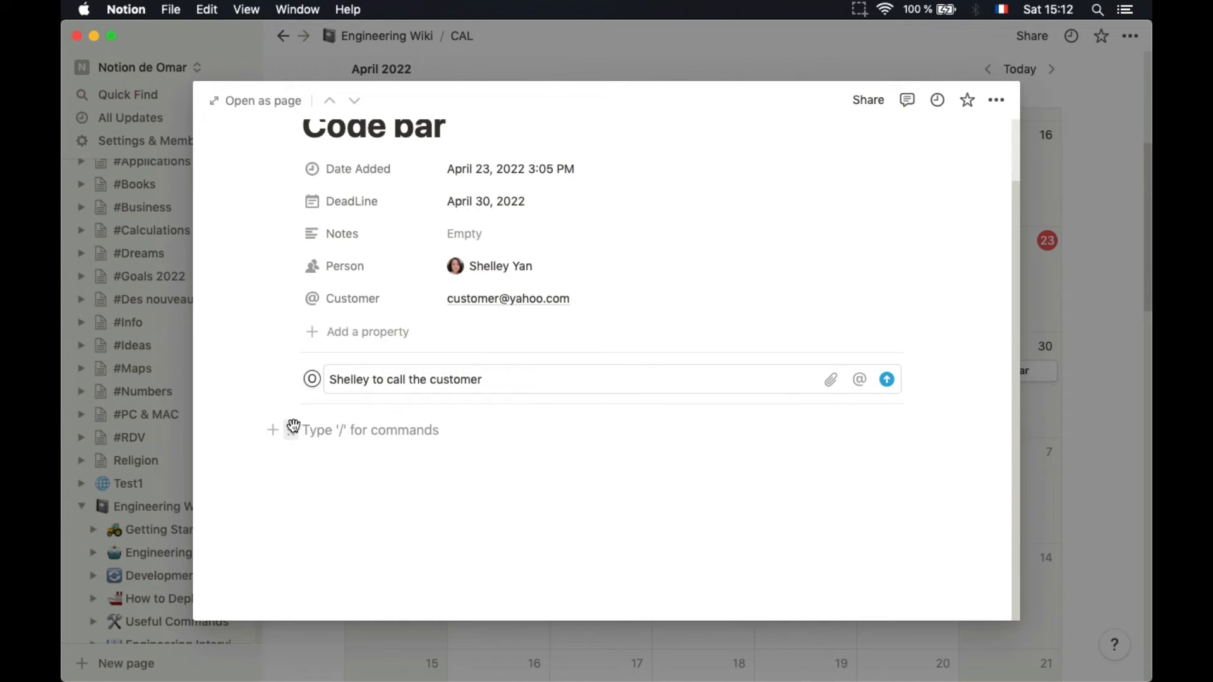
# Turn the empty block into to-do items 'Calling our customer' and 'Define needs'
pyautogui.click(274, 429)
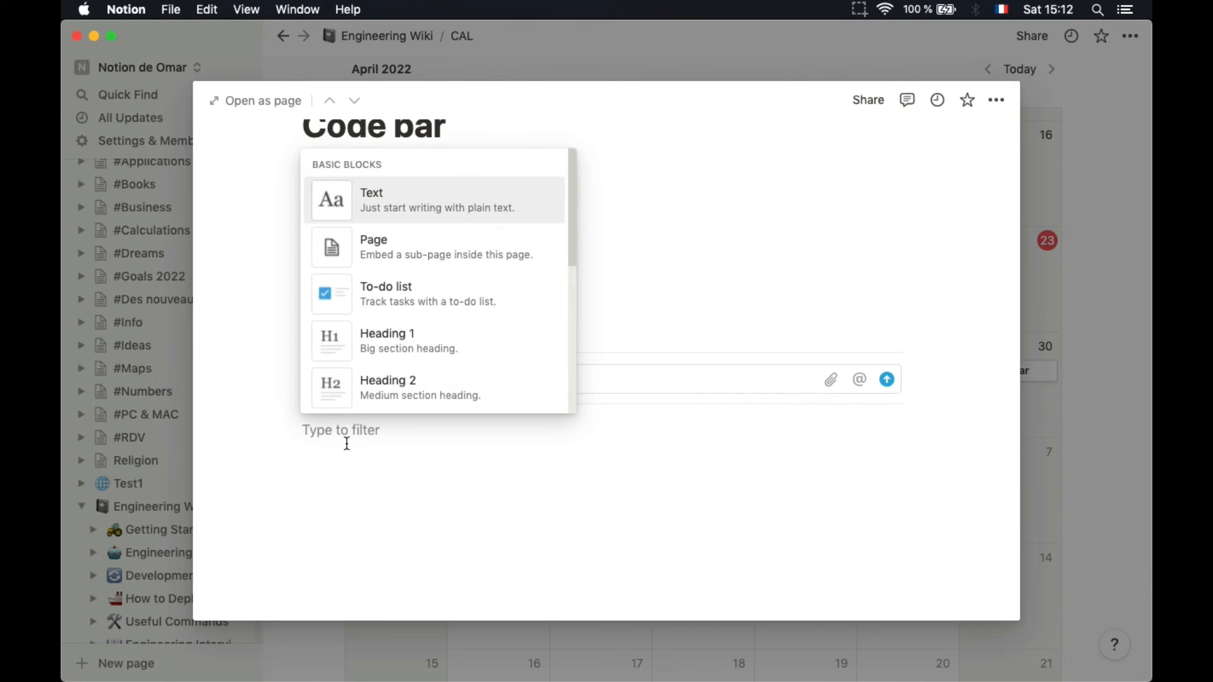
pyautogui.click(387, 292)
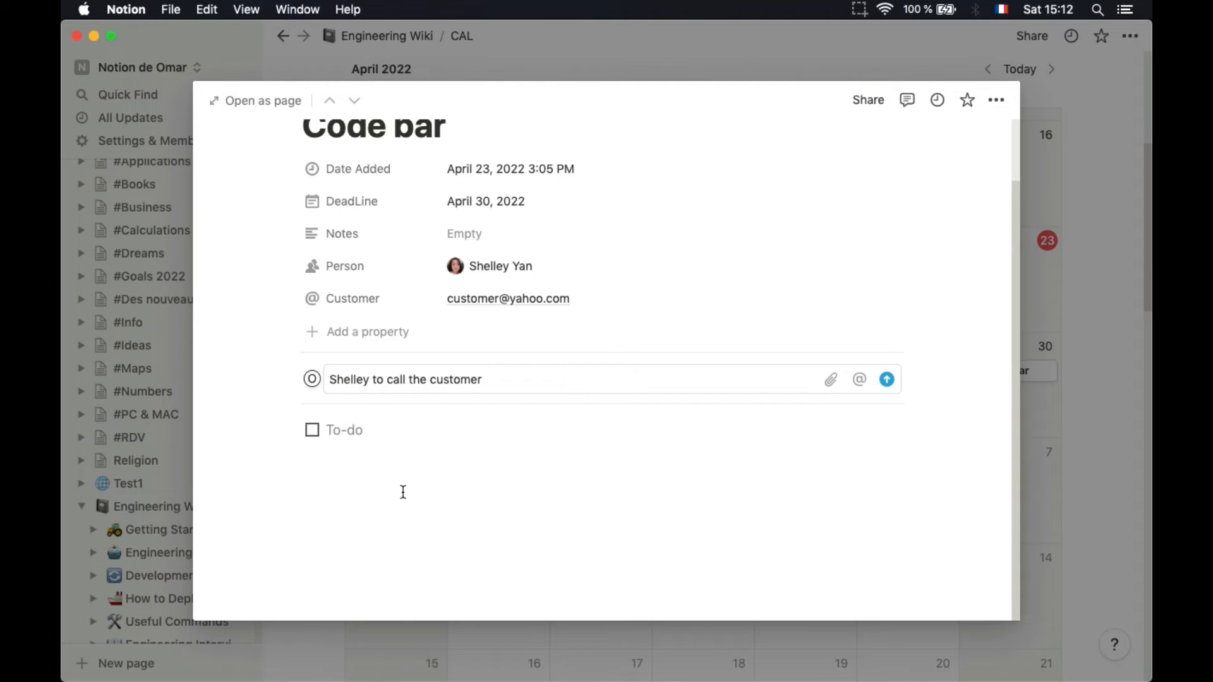
pyautogui.write('Callin')
pyautogui.write('g our')
pyautogui.write(' ca')
pyautogui.write('stom')
pyautogui.write('er')
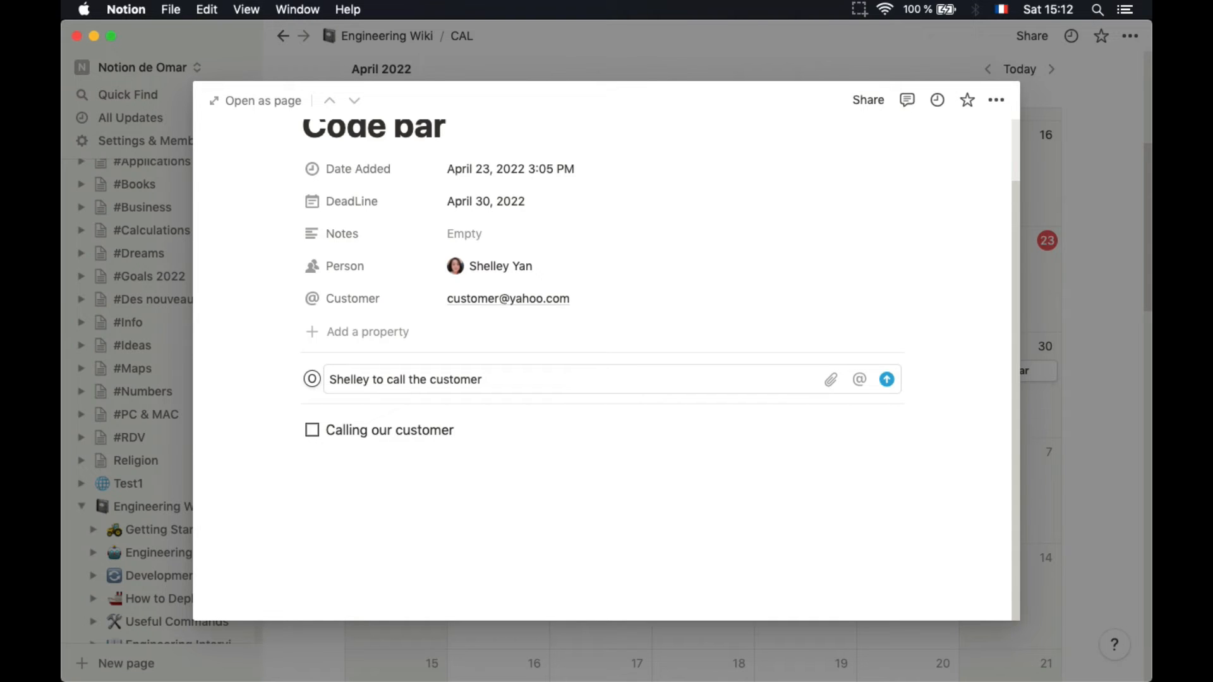
pyautogui.press('Return')
pyautogui.write('Define needs')
pyautogui.press('Return')
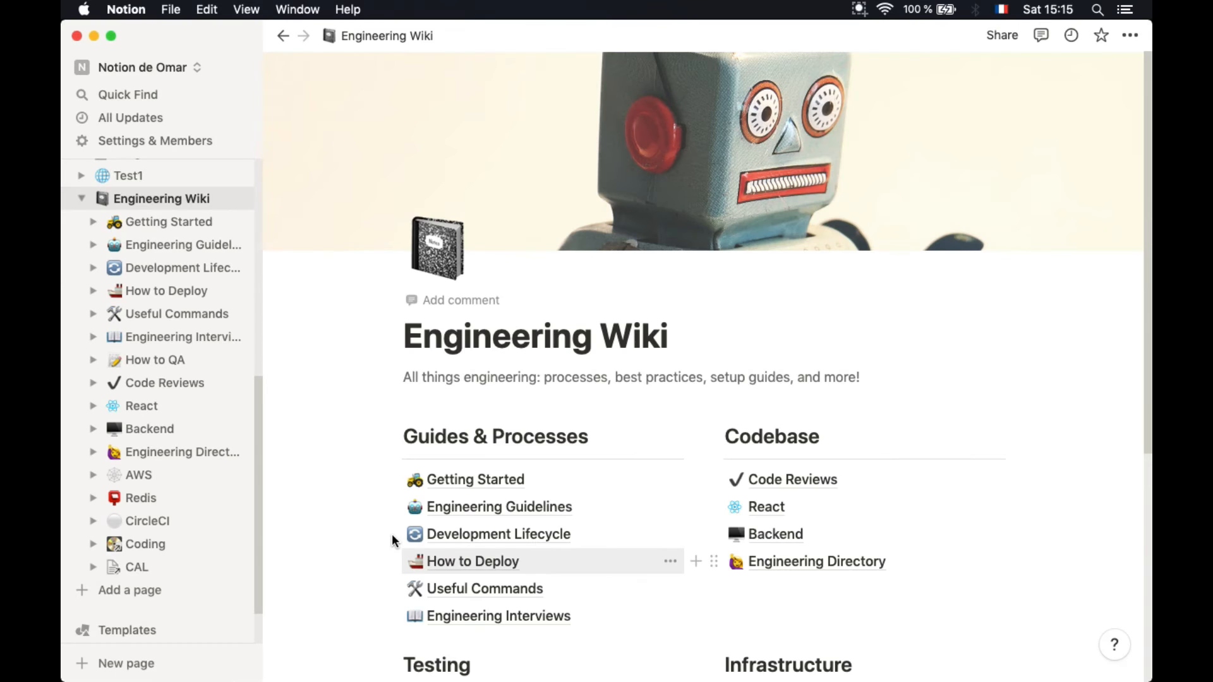
pyautogui.scroll(-3, 392, 533)
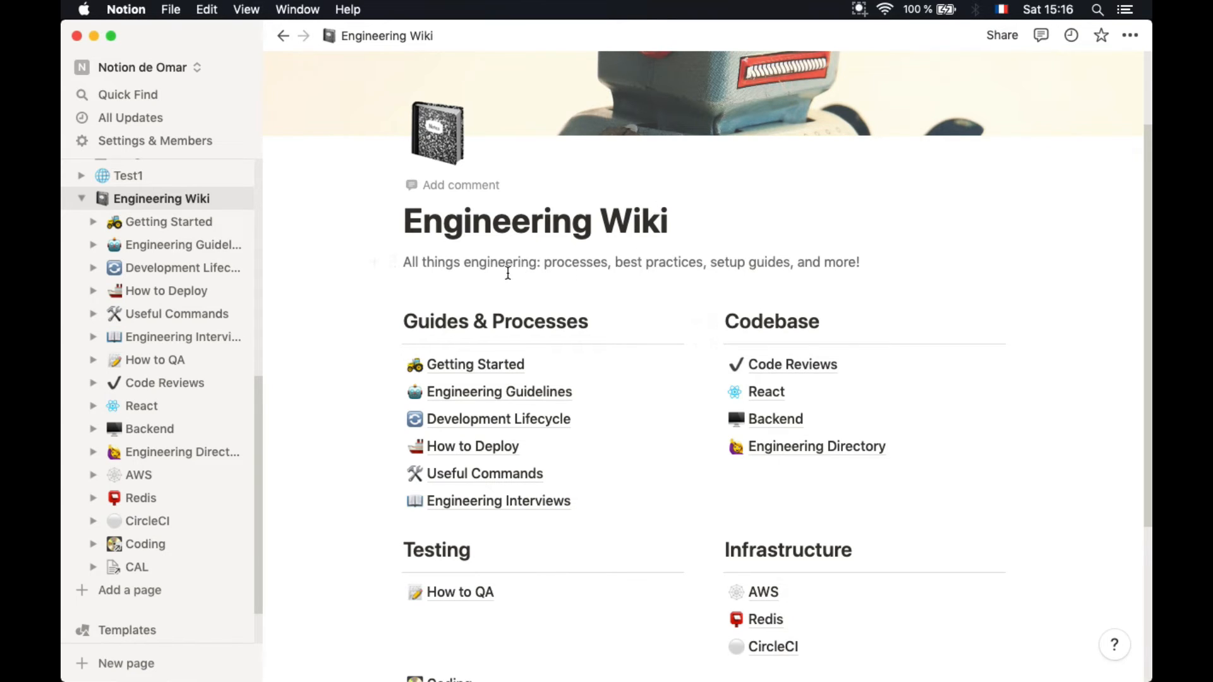
# Open the How to QA page and browse its QA Philosophy and Processes sections
pyautogui.scroll(-3, 608, 368)
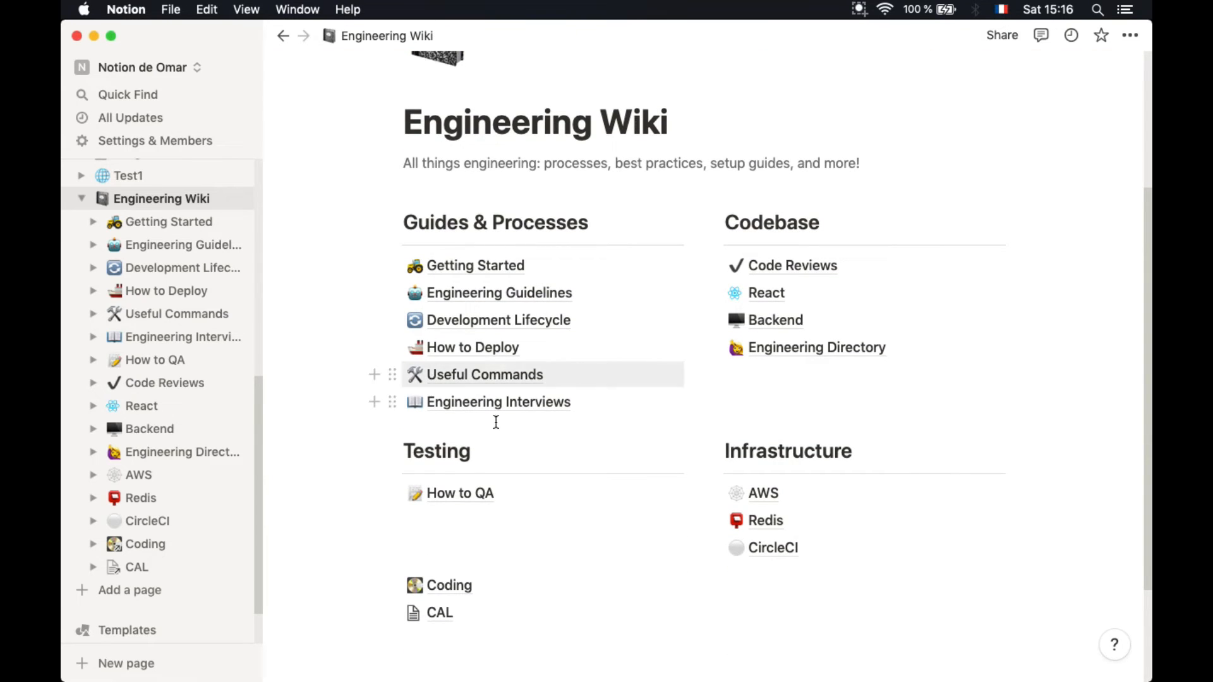
pyautogui.click(477, 502)
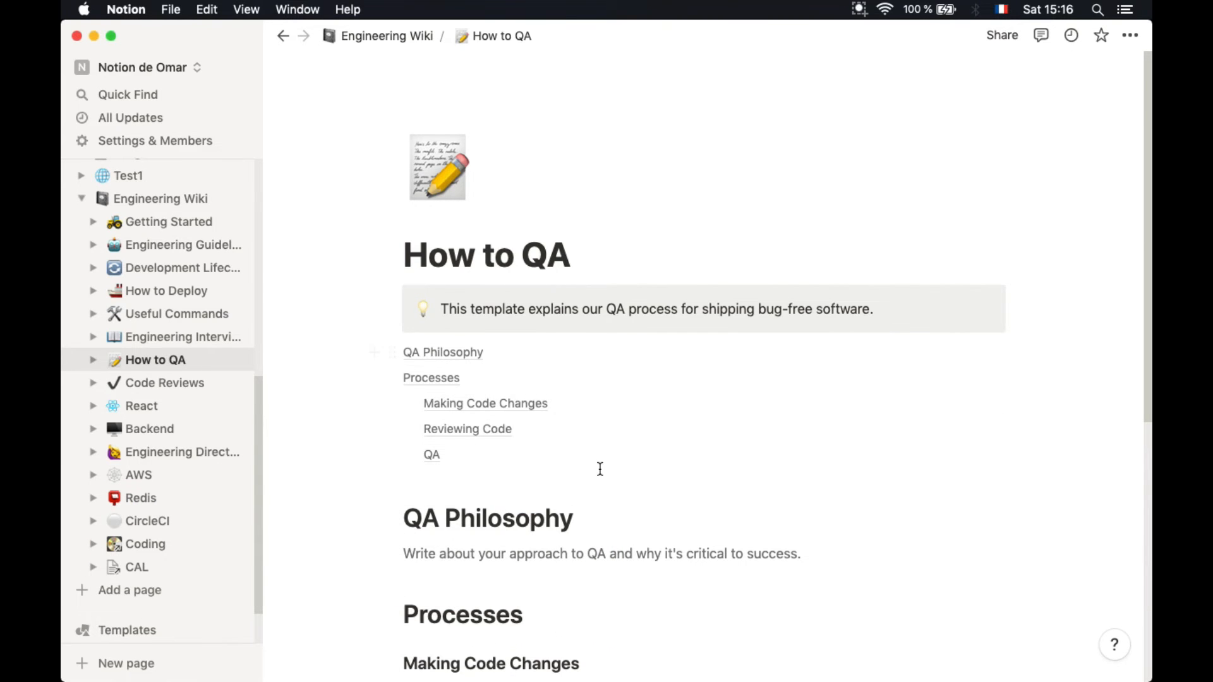
pyautogui.scroll(-3, 600, 468)
pyautogui.scroll(-1, 600, 468)
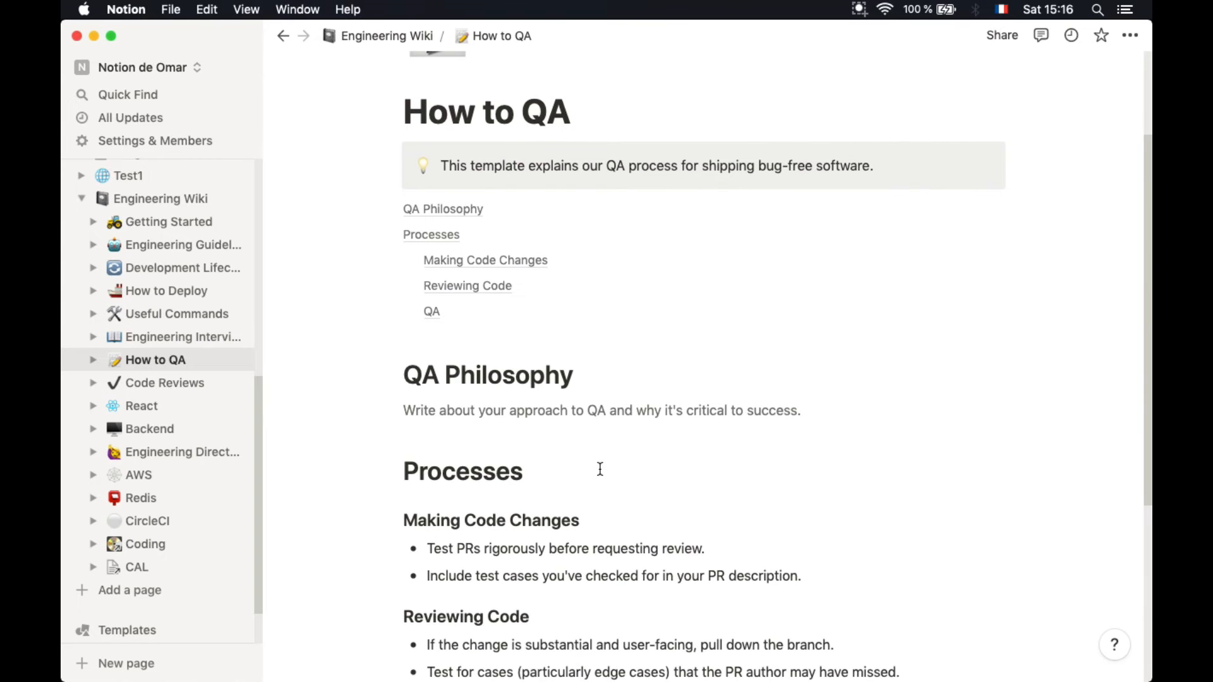
pyautogui.scroll(-3, 600, 468)
pyautogui.scroll(1, 600, 468)
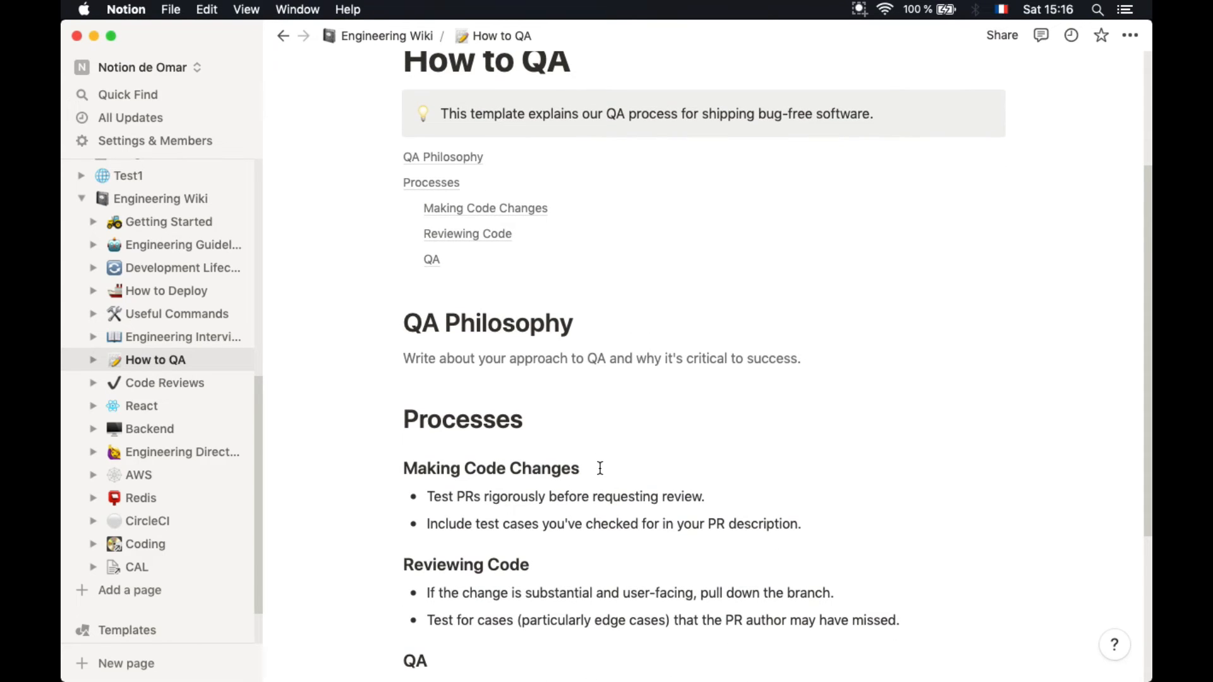
pyautogui.scroll(-5, 600, 468)
pyautogui.scroll(-4, 600, 468)
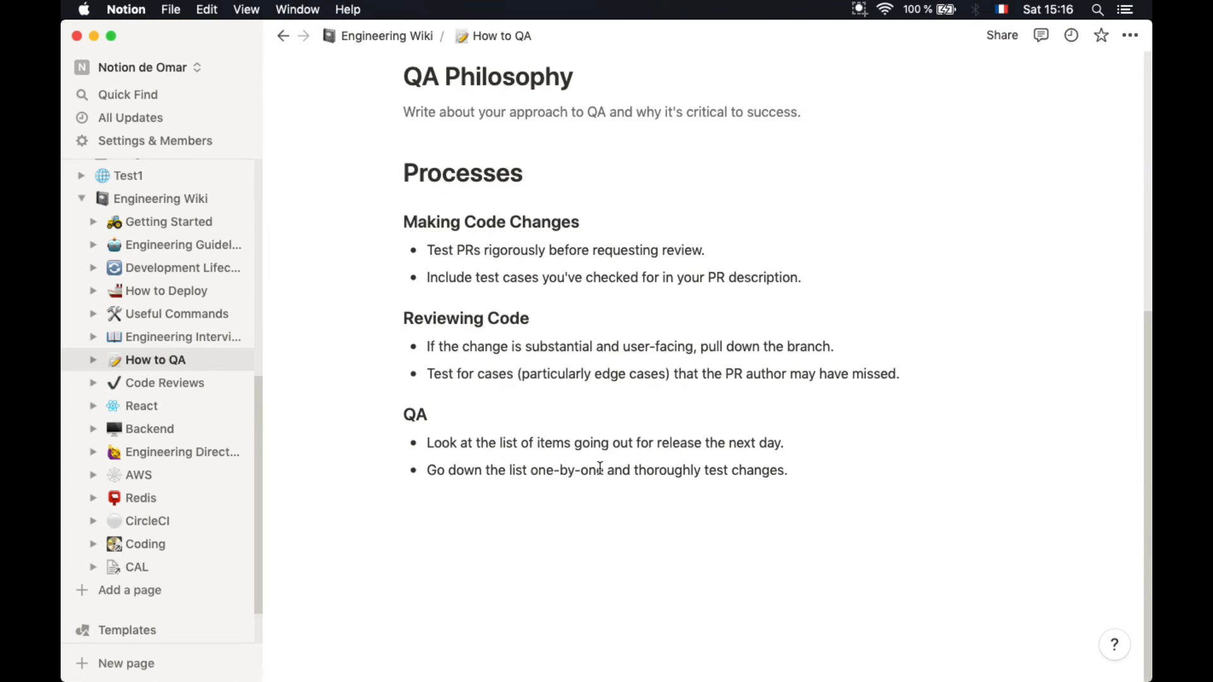
pyautogui.scroll(12, 514, 465)
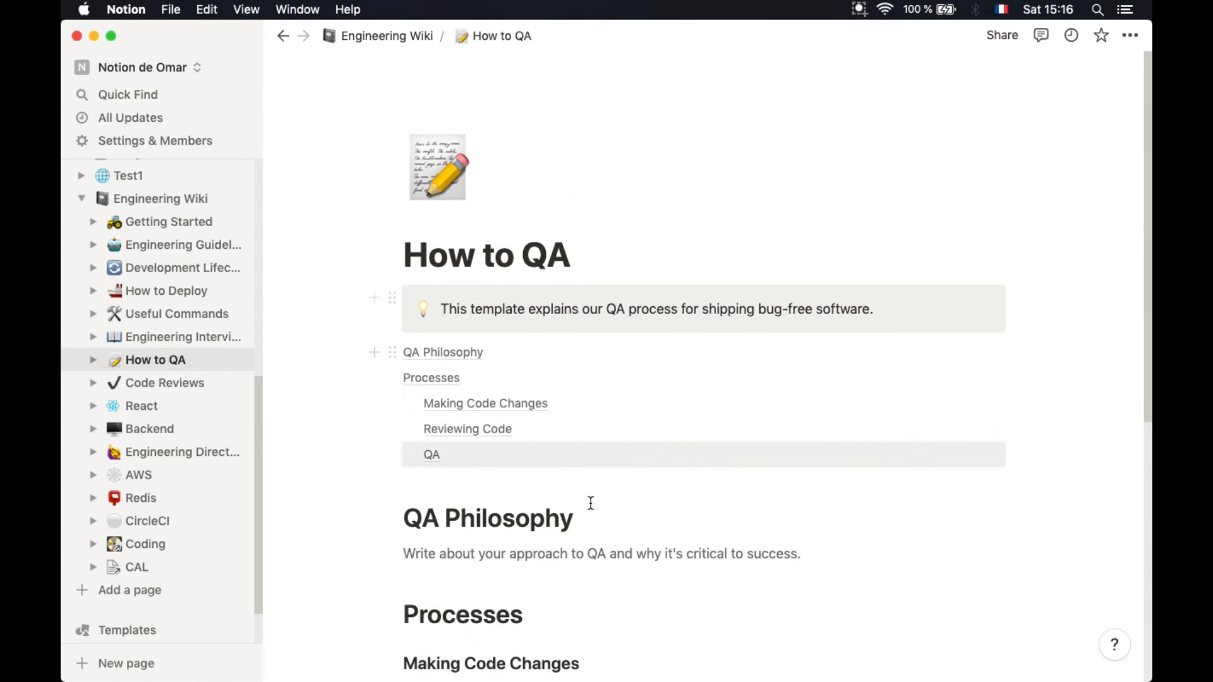
pyautogui.scroll(-8, 590, 505)
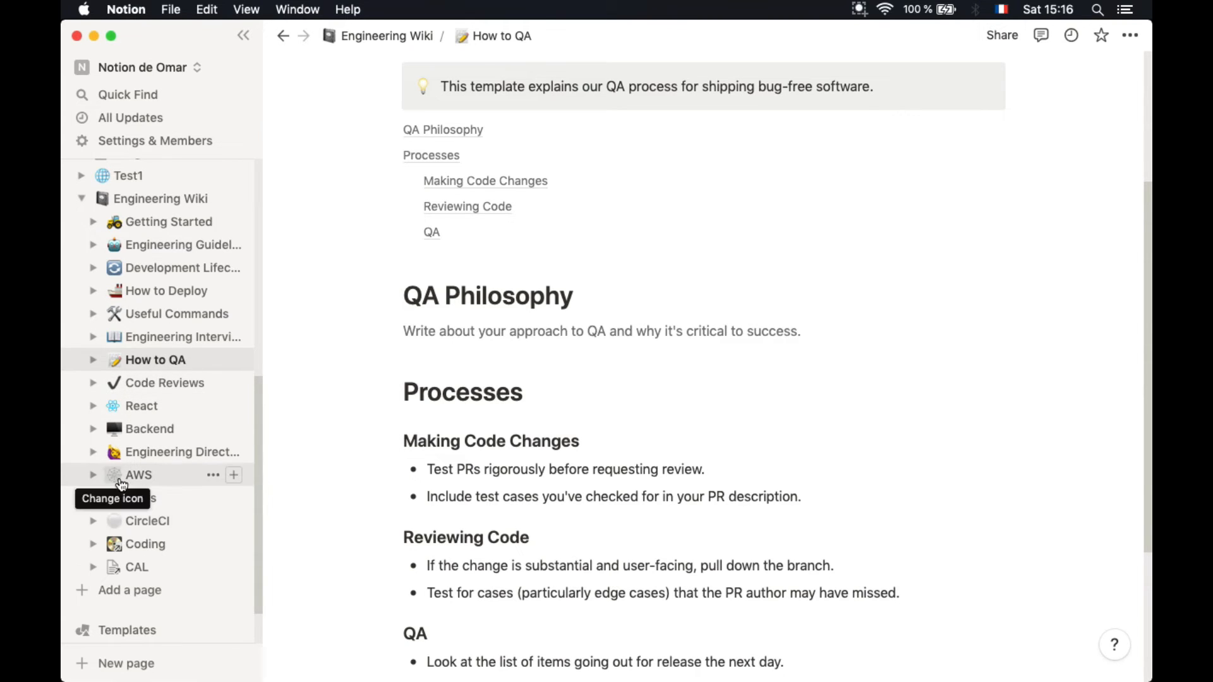
pyautogui.scroll(8, 542, 302)
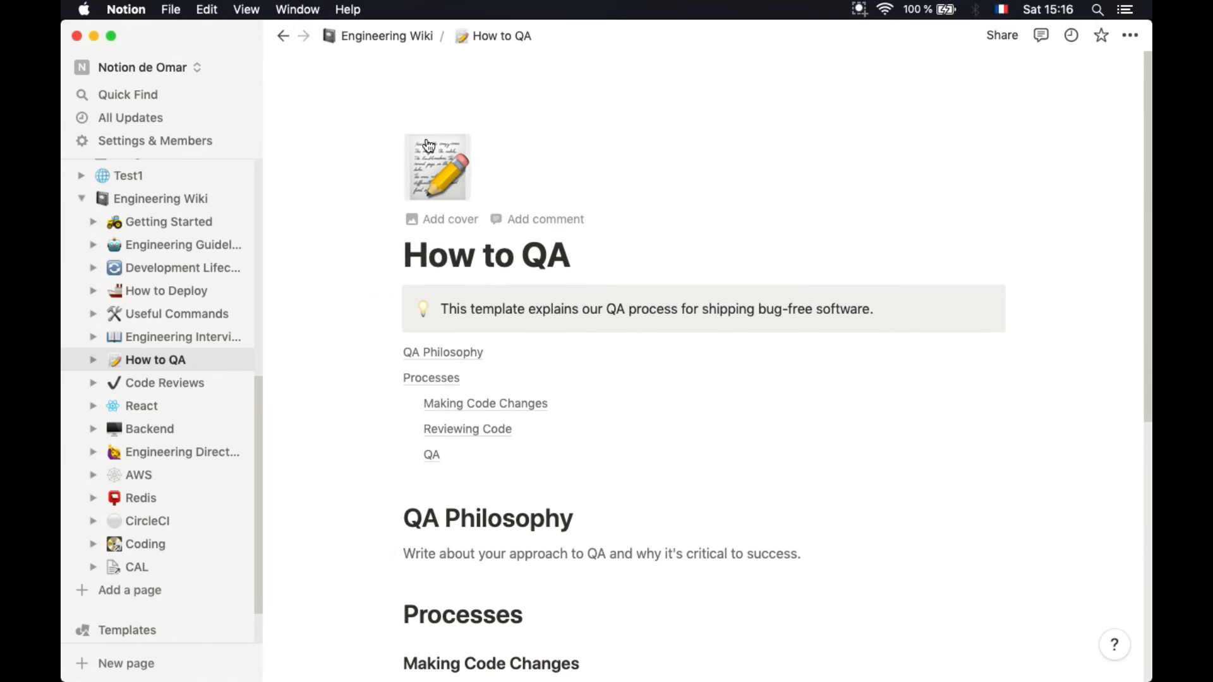
# Look through the Backend page from Engineering Wiki, then return to the wiki's main page
pyautogui.click(375, 37)
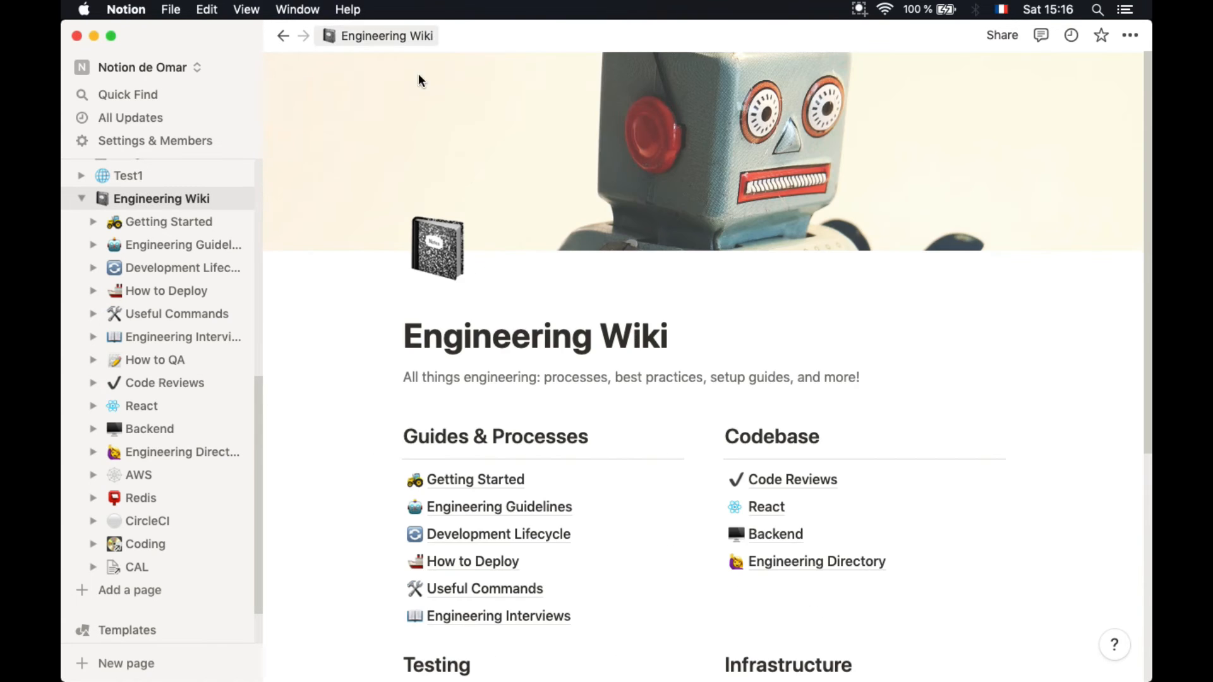
pyautogui.scroll(-5, 537, 361)
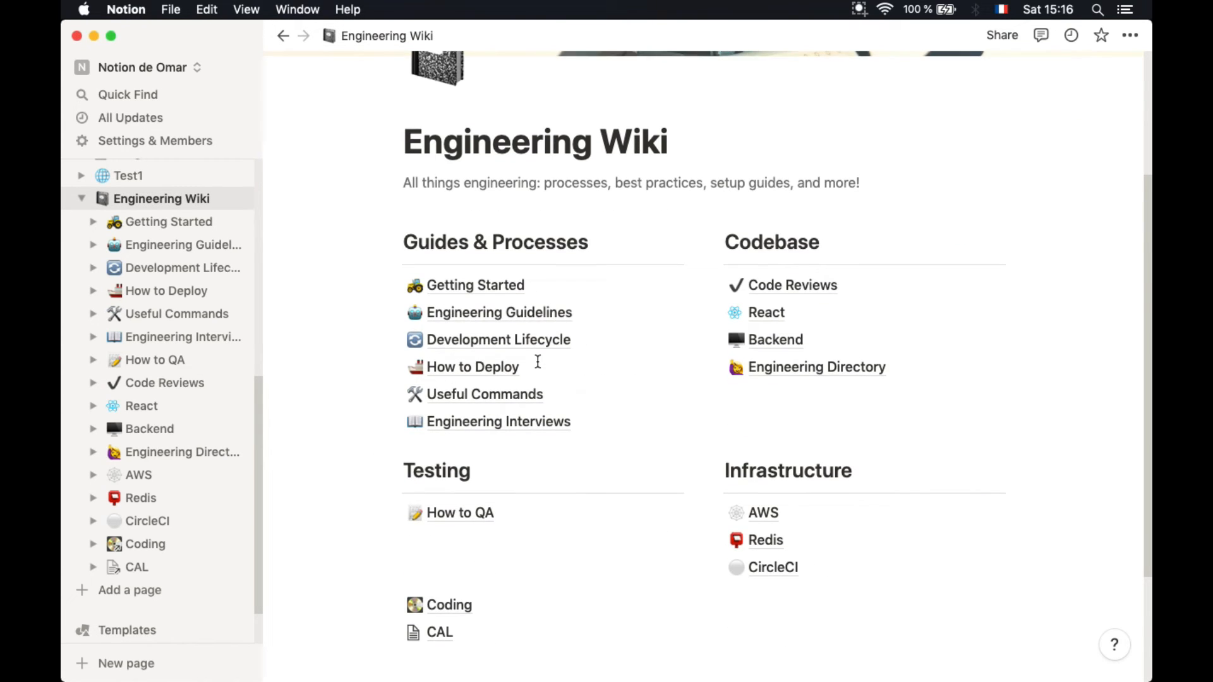
pyautogui.click(761, 345)
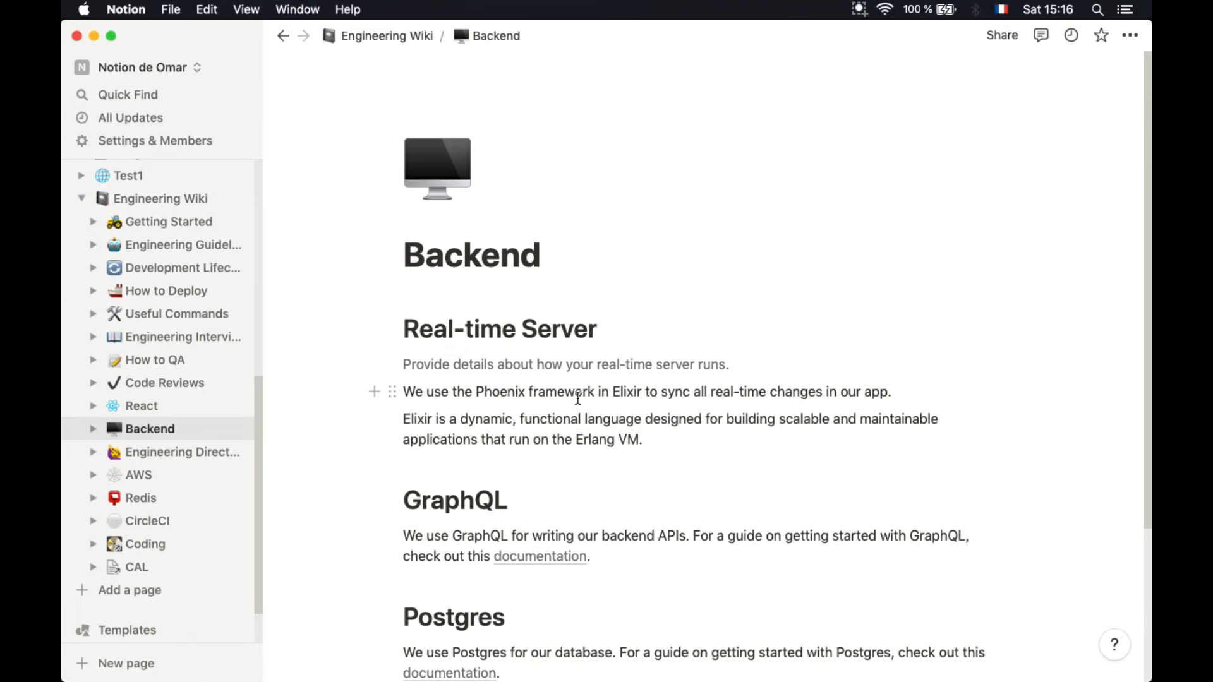
pyautogui.scroll(-3, 577, 397)
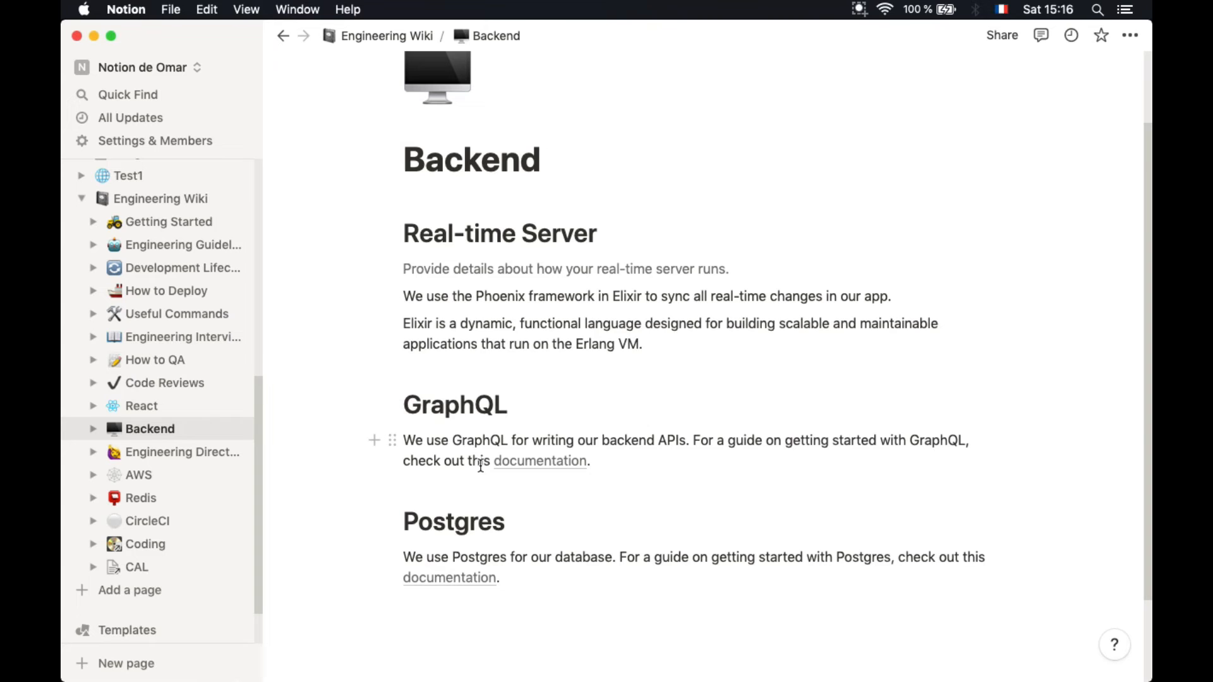
pyautogui.scroll(-3, 533, 465)
pyautogui.scroll(5, 537, 466)
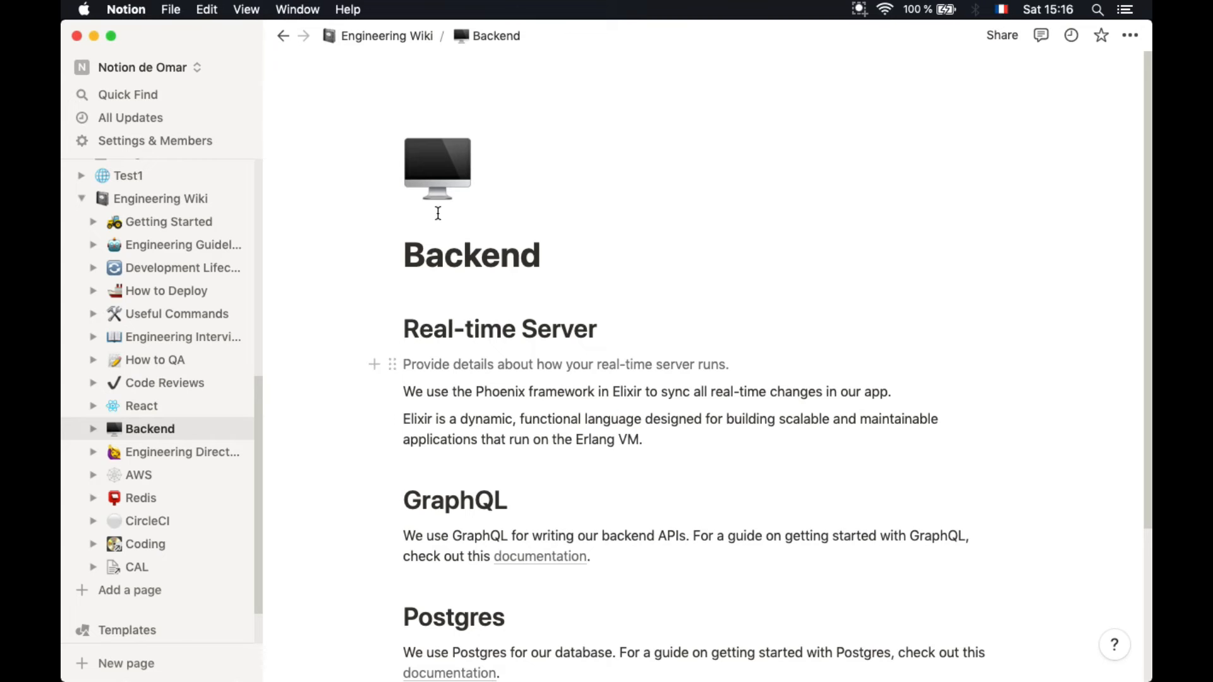
pyautogui.click(281, 36)
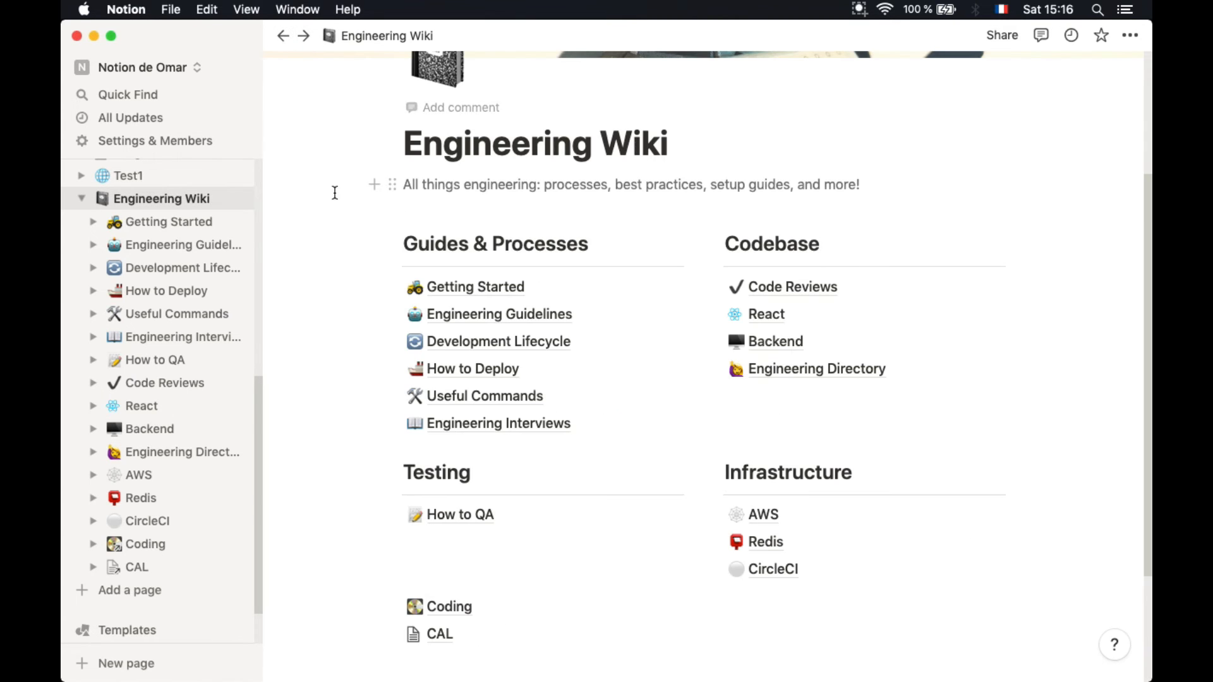
# Collapse Engineering Wiki in the sidebar, add a new page, and list the Student templates
pyautogui.click(81, 199)
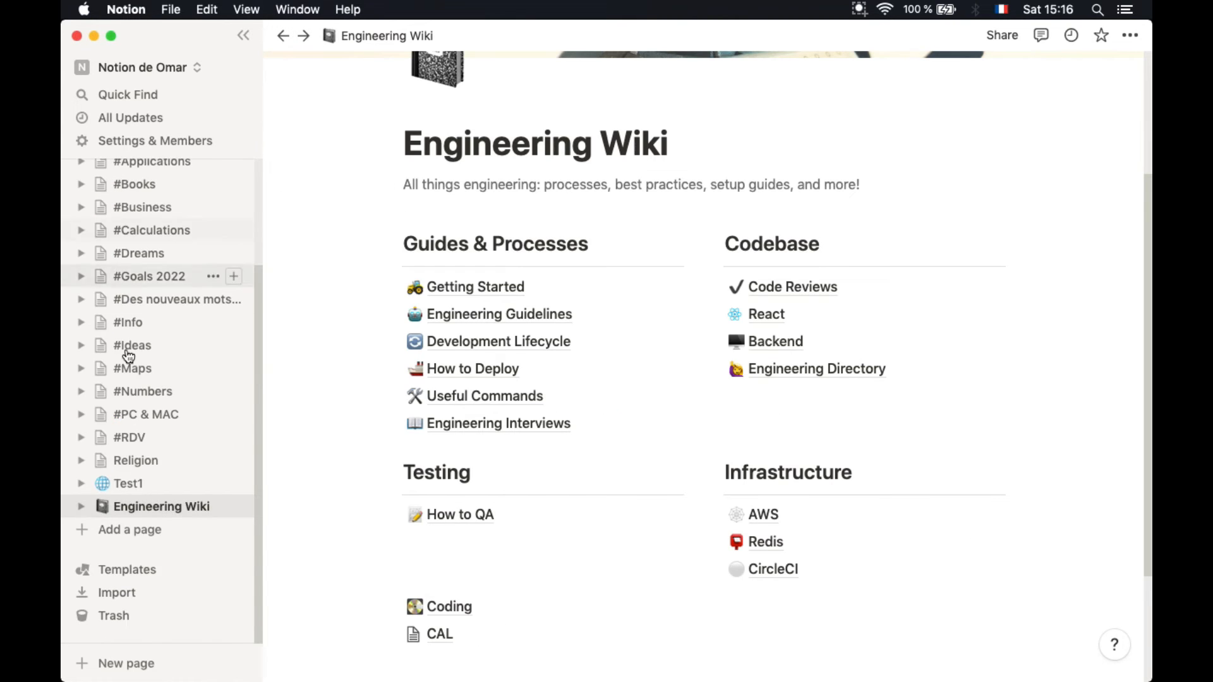
pyautogui.click(182, 537)
pyautogui.click(463, 308)
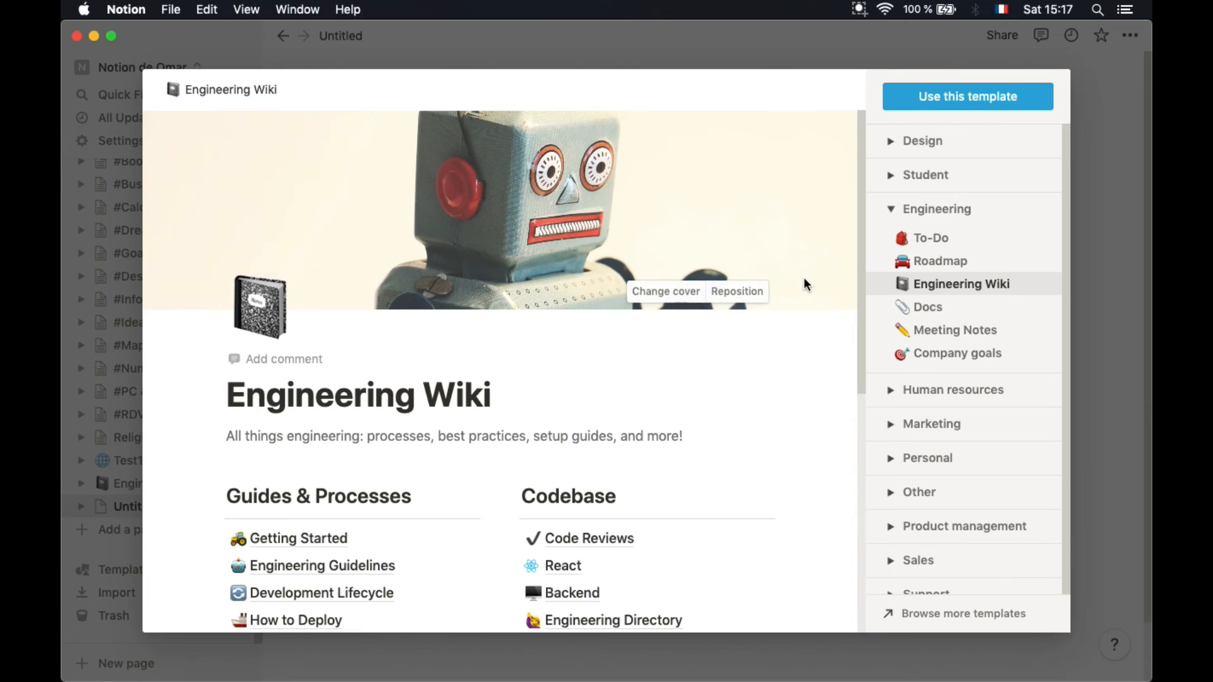
pyautogui.click(892, 209)
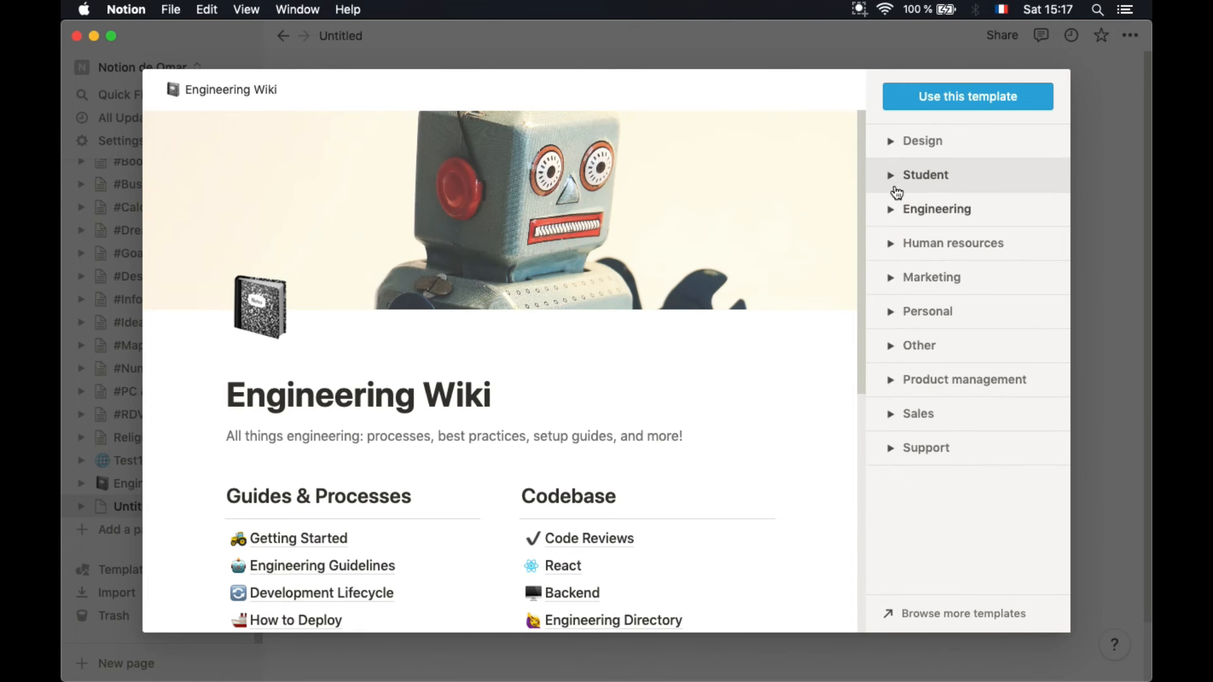
pyautogui.click(897, 188)
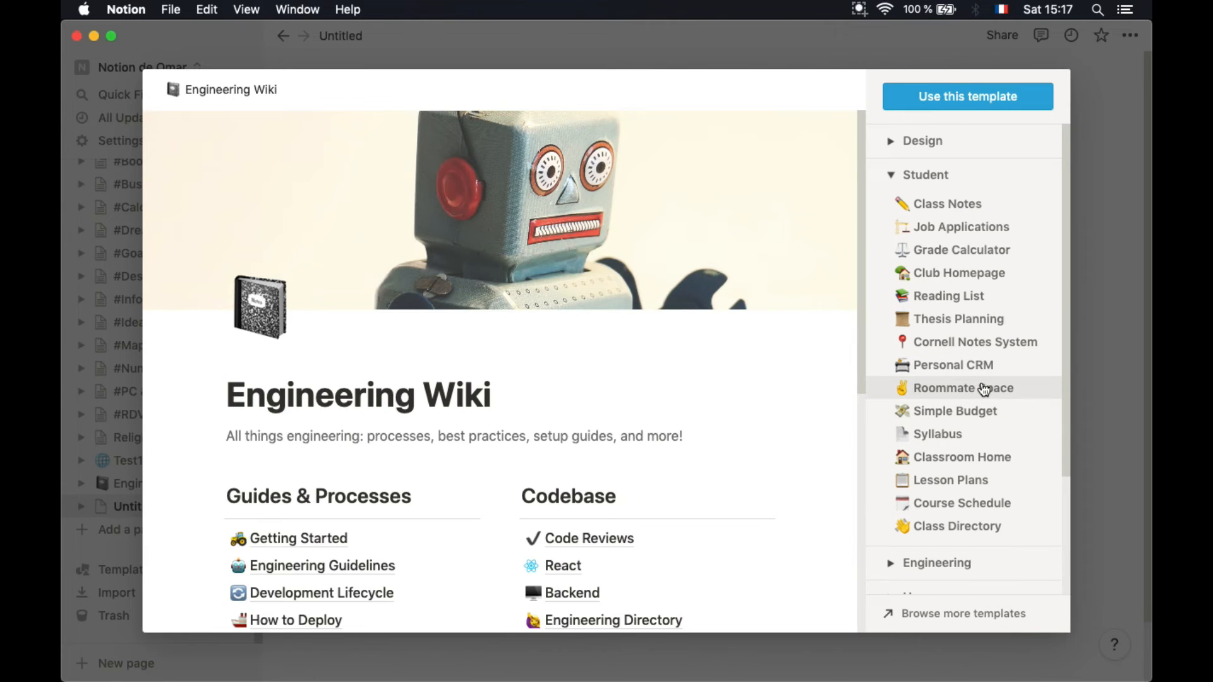
# Preview the Classroom Home template and its Course Schedule subpage, then add it to the workspace
pyautogui.click(986, 466)
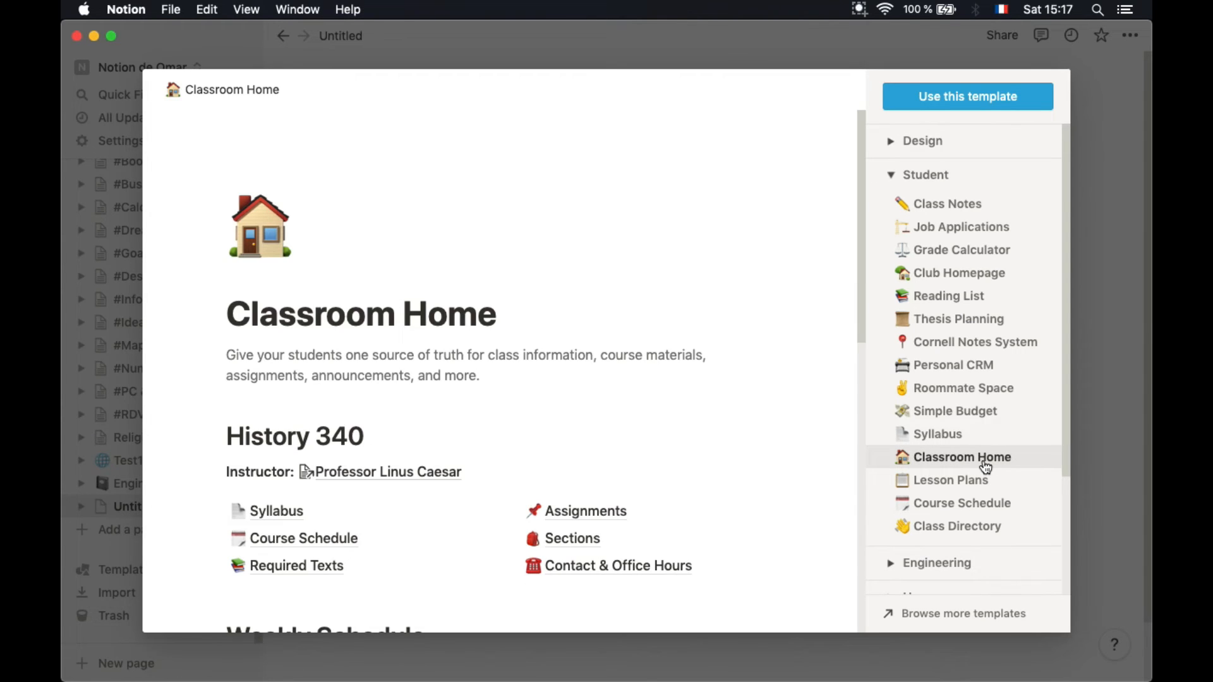
pyautogui.scroll(-5, 531, 527)
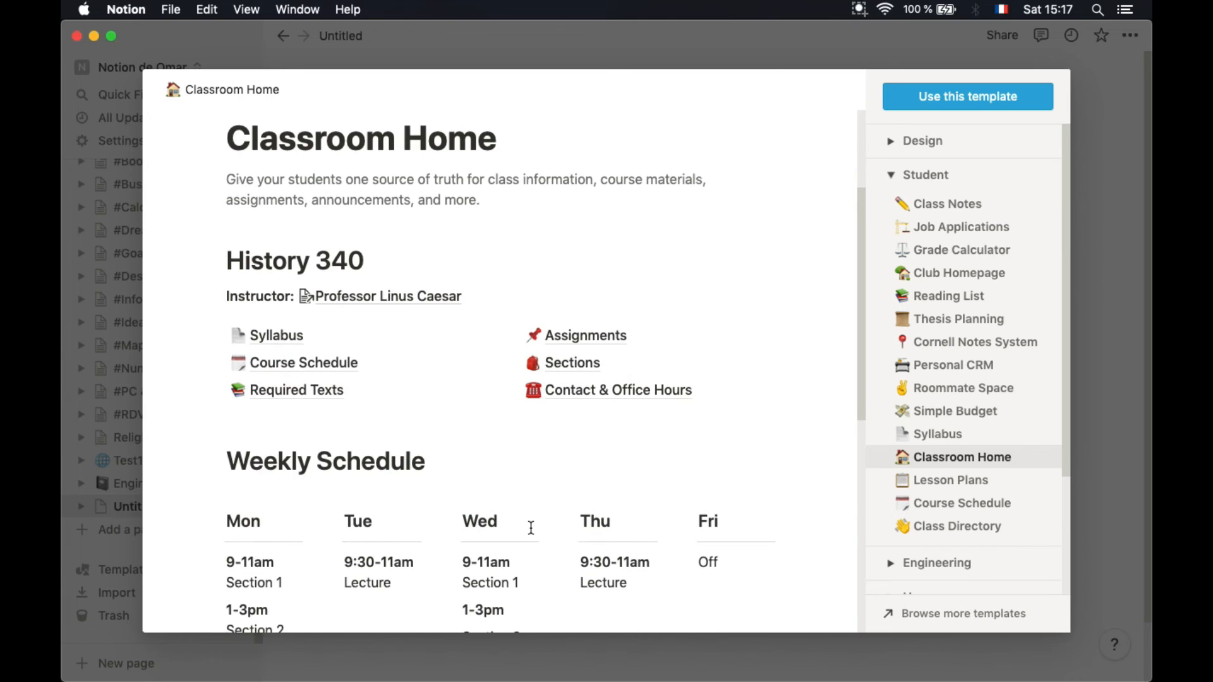
pyautogui.scroll(3, 530, 527)
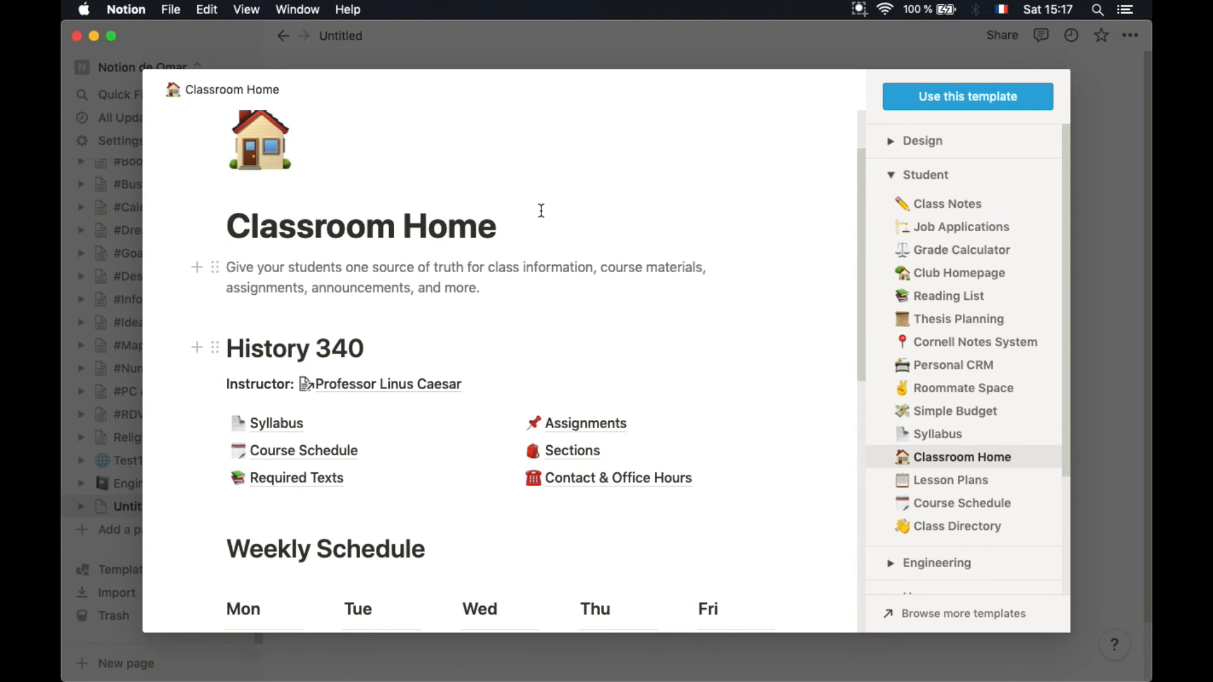
pyautogui.scroll(-6, 374, 457)
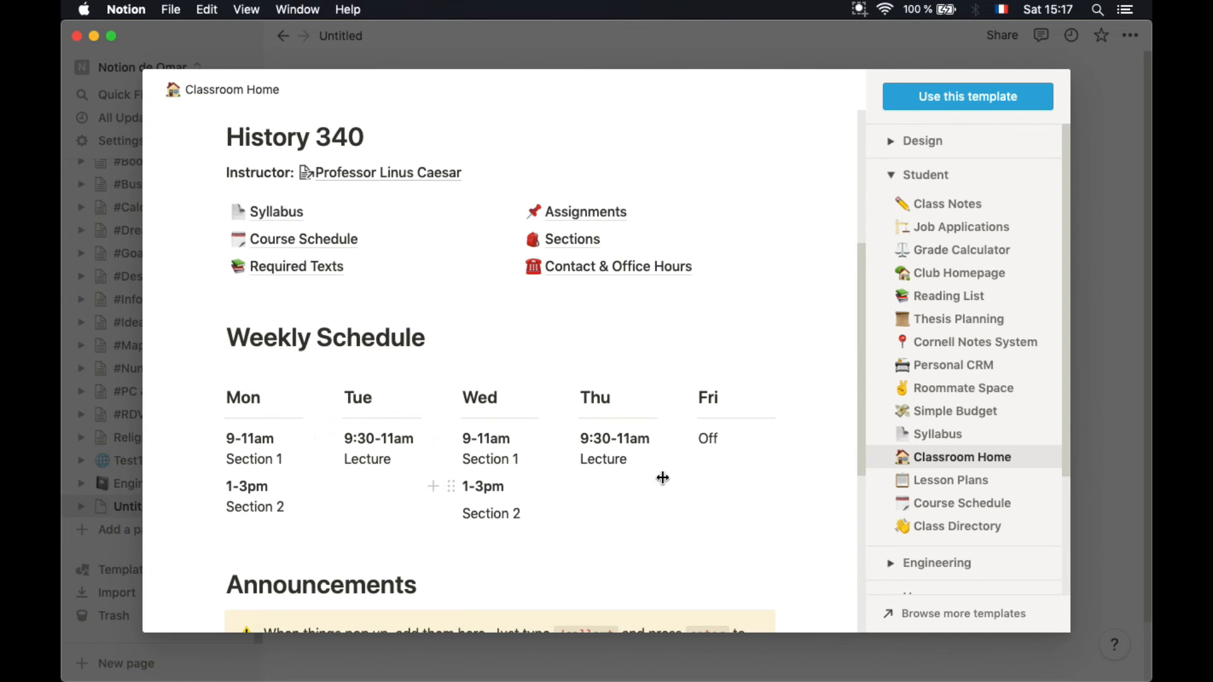
pyautogui.scroll(-6, 661, 478)
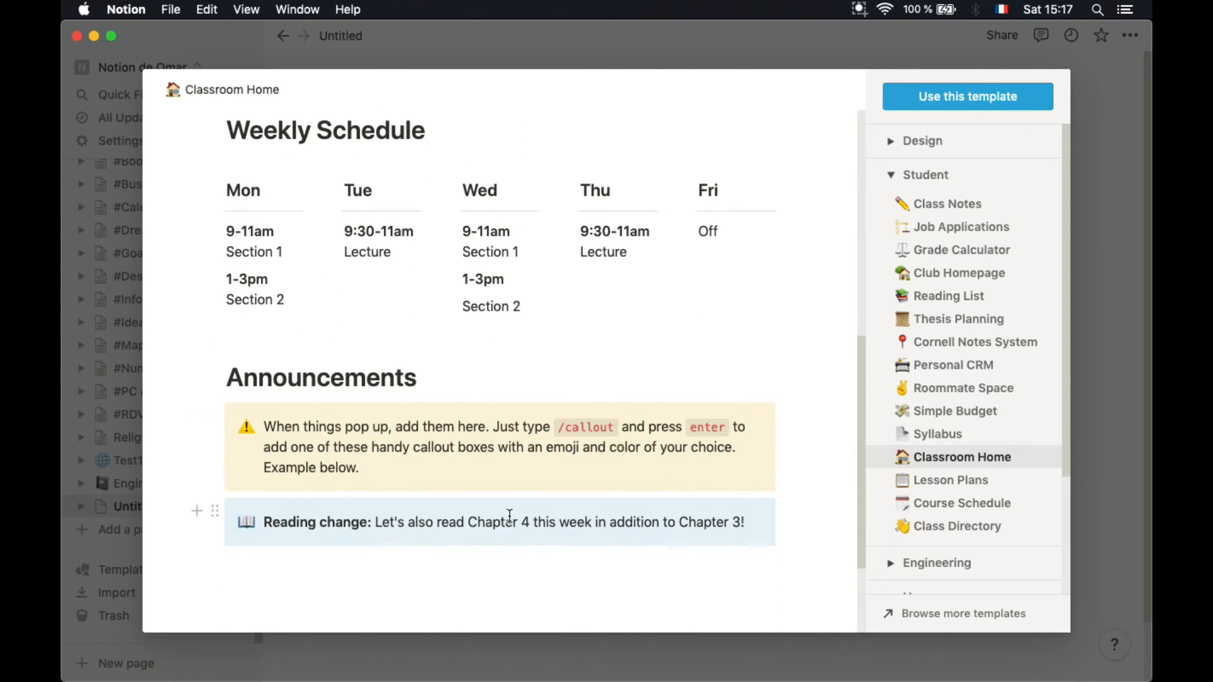
pyautogui.scroll(9, 509, 516)
pyautogui.scroll(6, 509, 514)
pyautogui.scroll(-5, 509, 513)
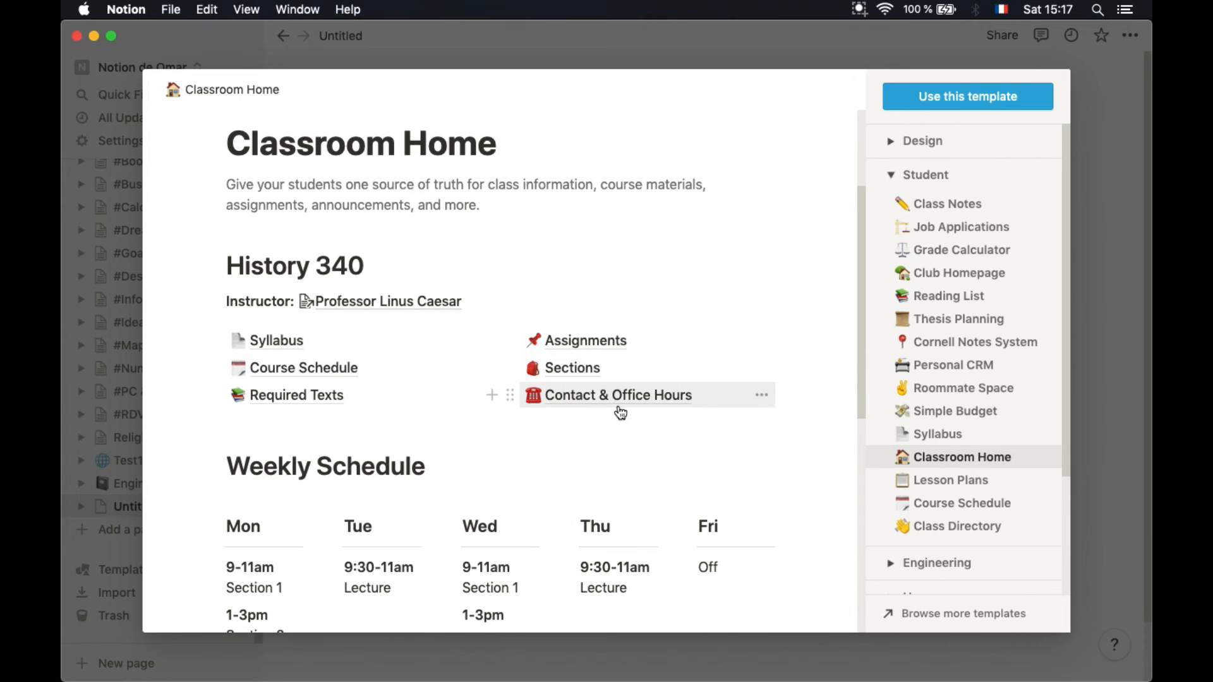
pyautogui.click(269, 373)
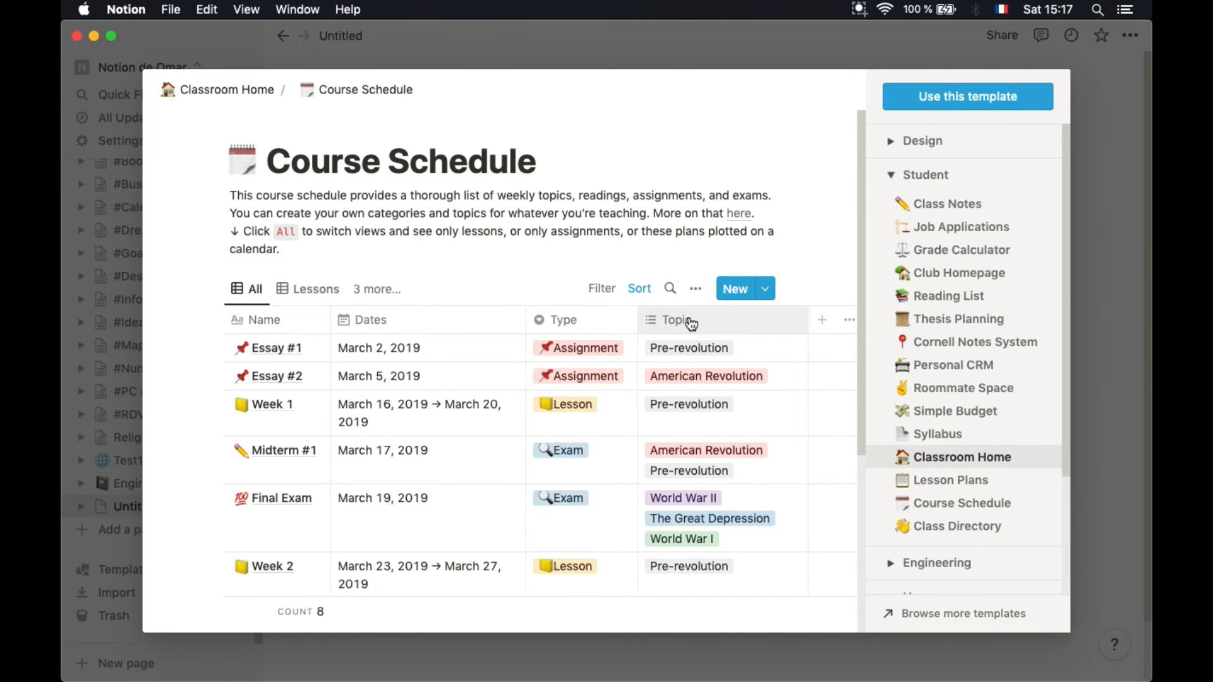
pyautogui.click(959, 98)
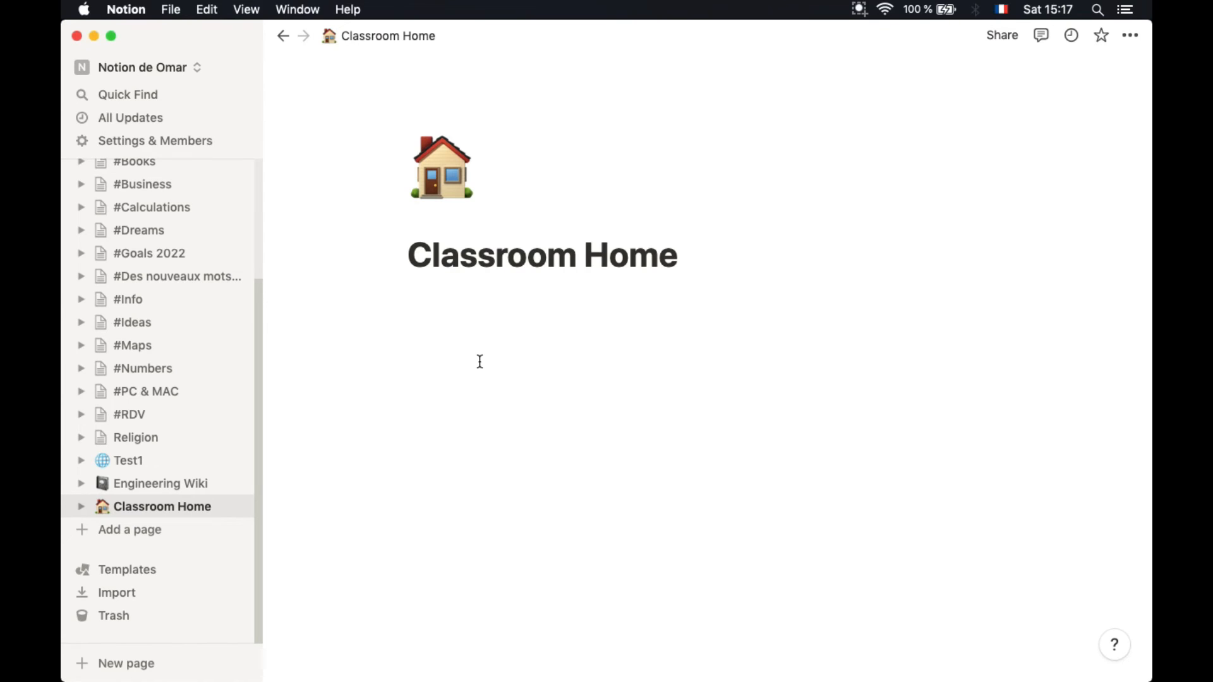
# Expand Classroom Home's subpages, view the instructor's profile, then open Course Schedule
pyautogui.click(82, 509)
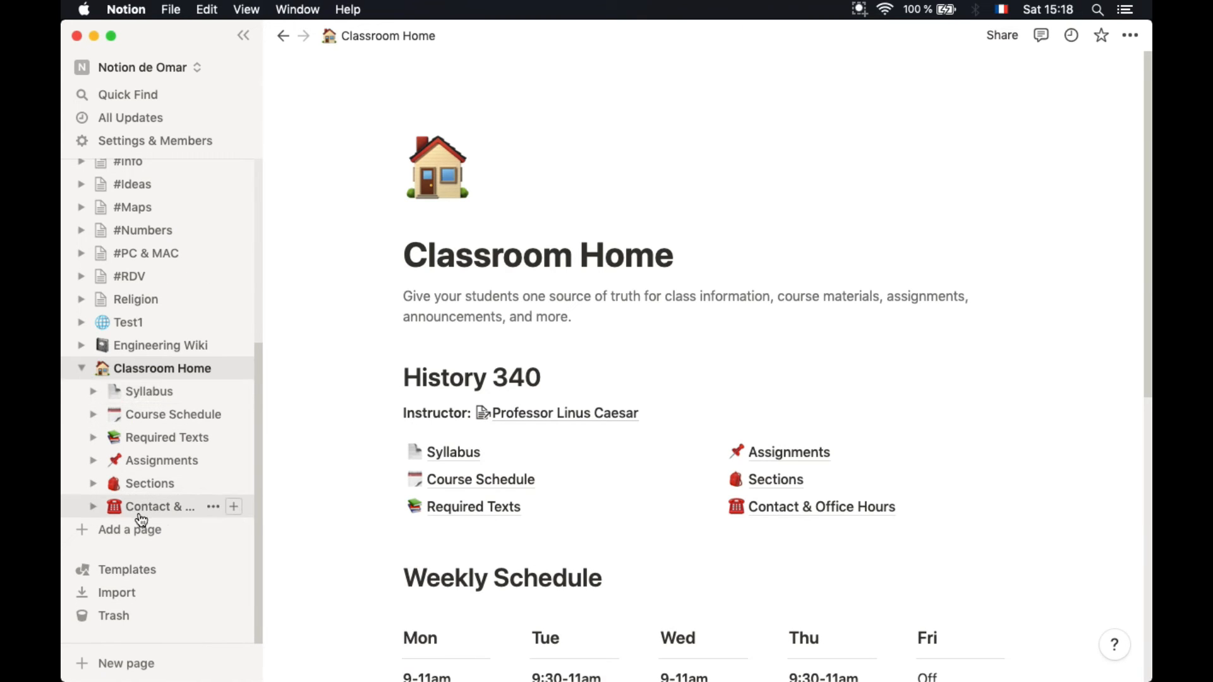
pyautogui.click(537, 417)
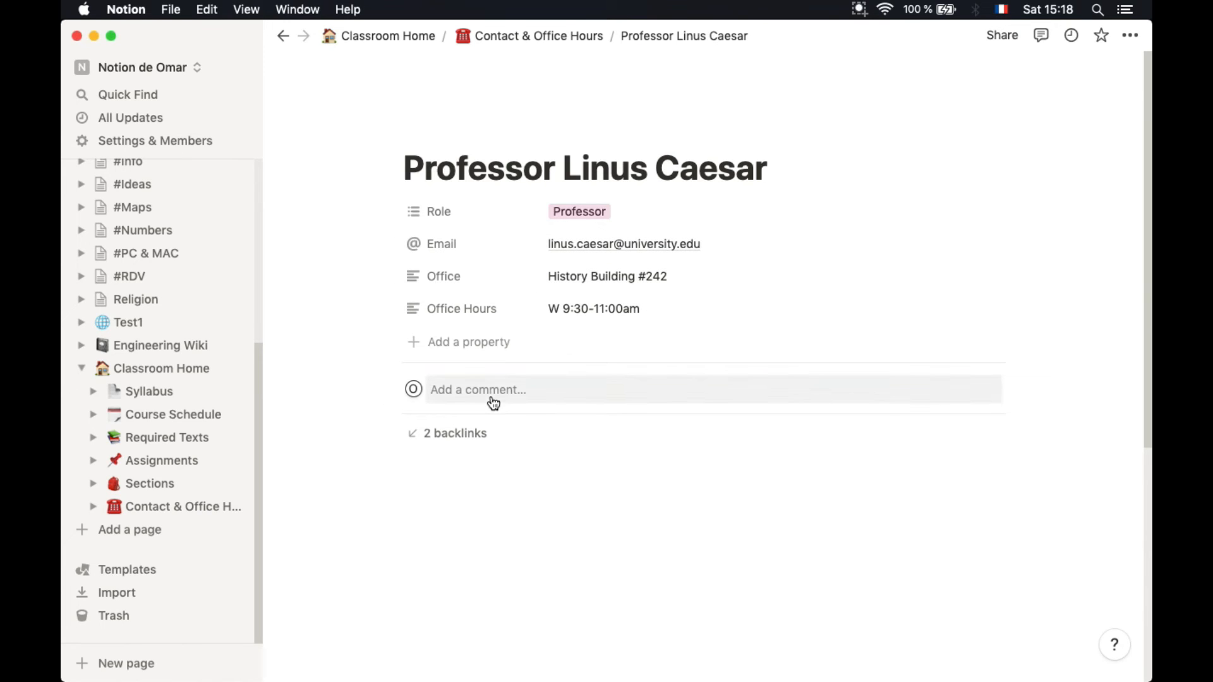
pyautogui.click(283, 36)
pyautogui.scroll(-8, 553, 515)
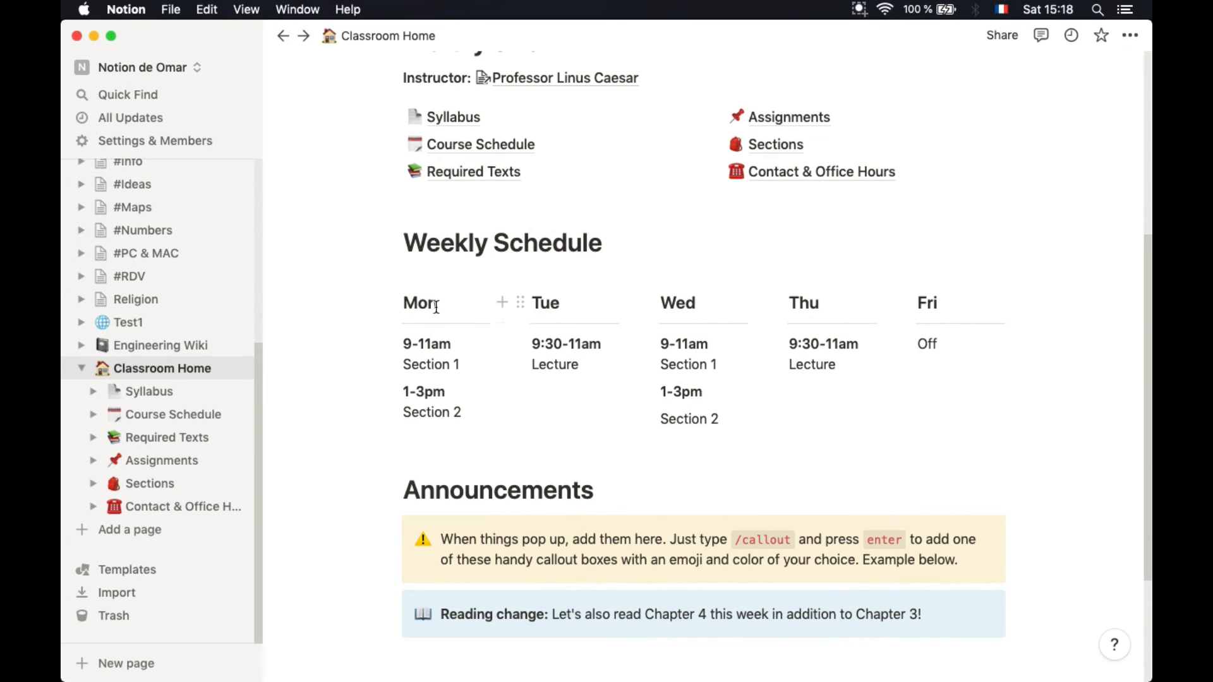
pyautogui.click(134, 415)
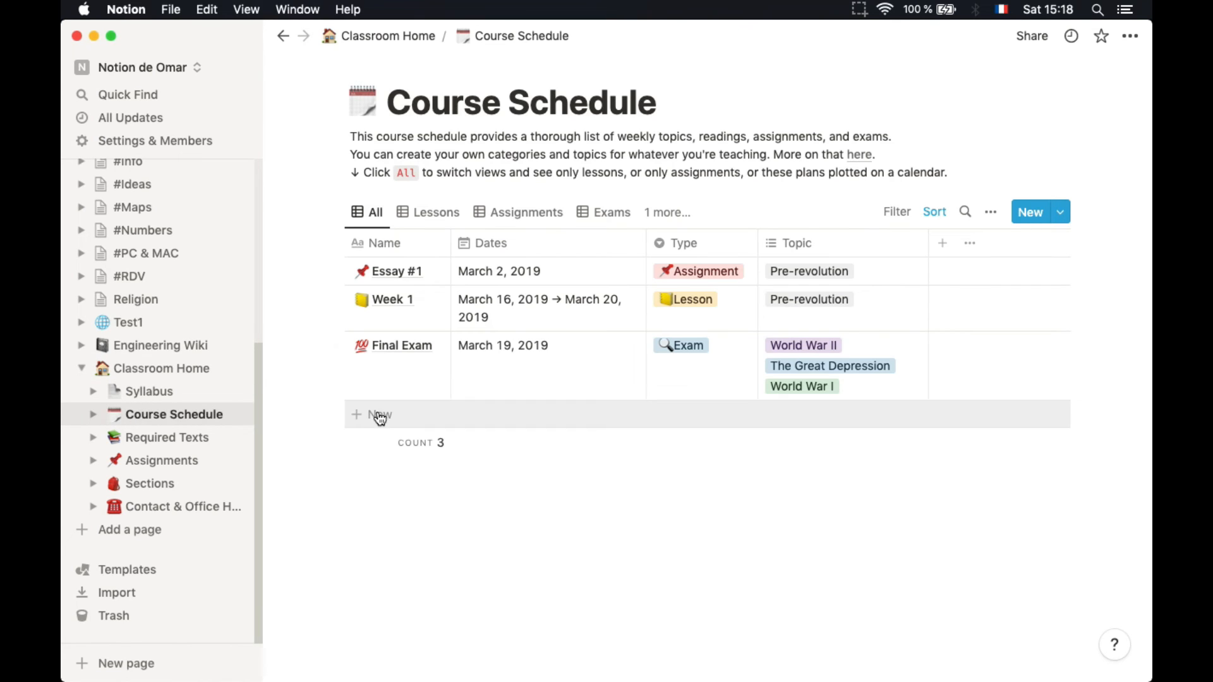
# Add a new Course Schedule row and name it 'Mid term'
pyautogui.click(377, 413)
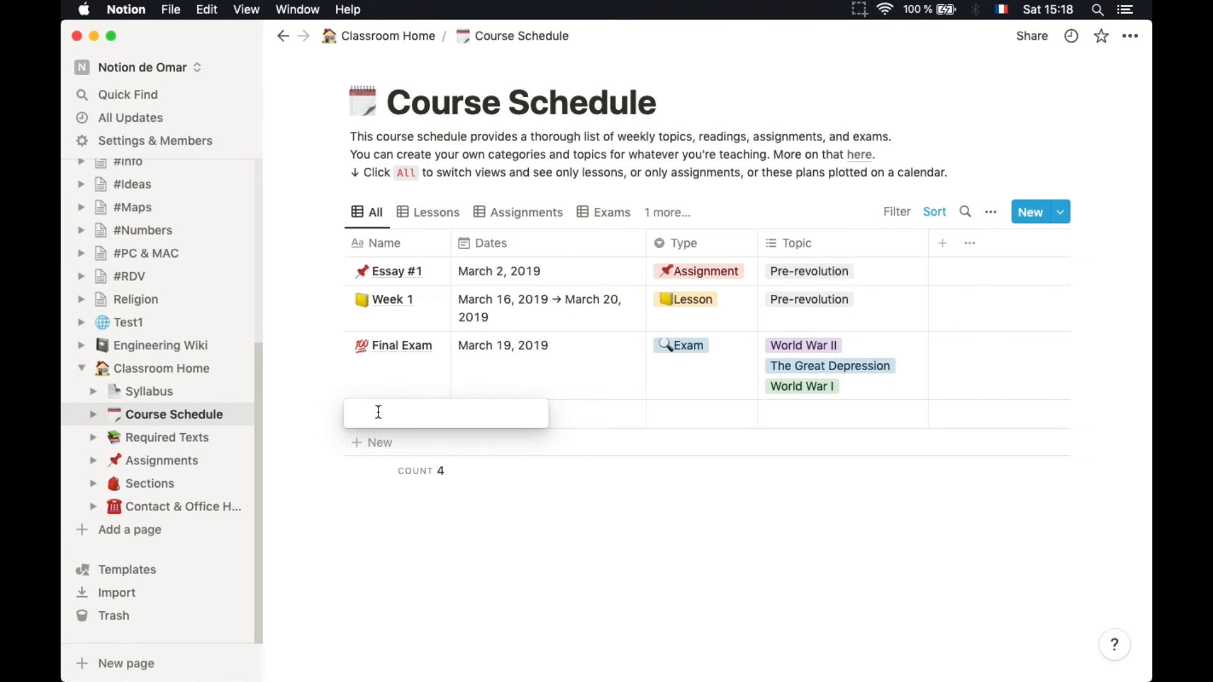
pyautogui.write('Midter')
pyautogui.press('BackSpace')
pyautogui.press('BackSpace')
pyautogui.write('term')
pyautogui.press('Return')
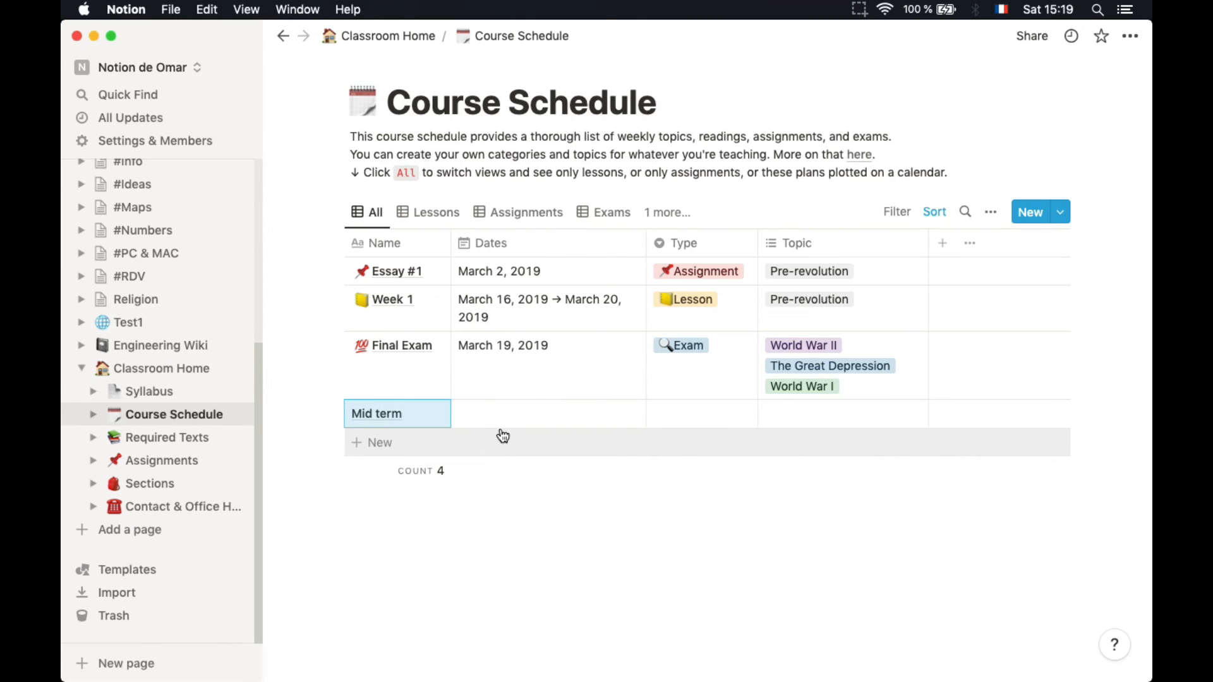
pyautogui.click(503, 422)
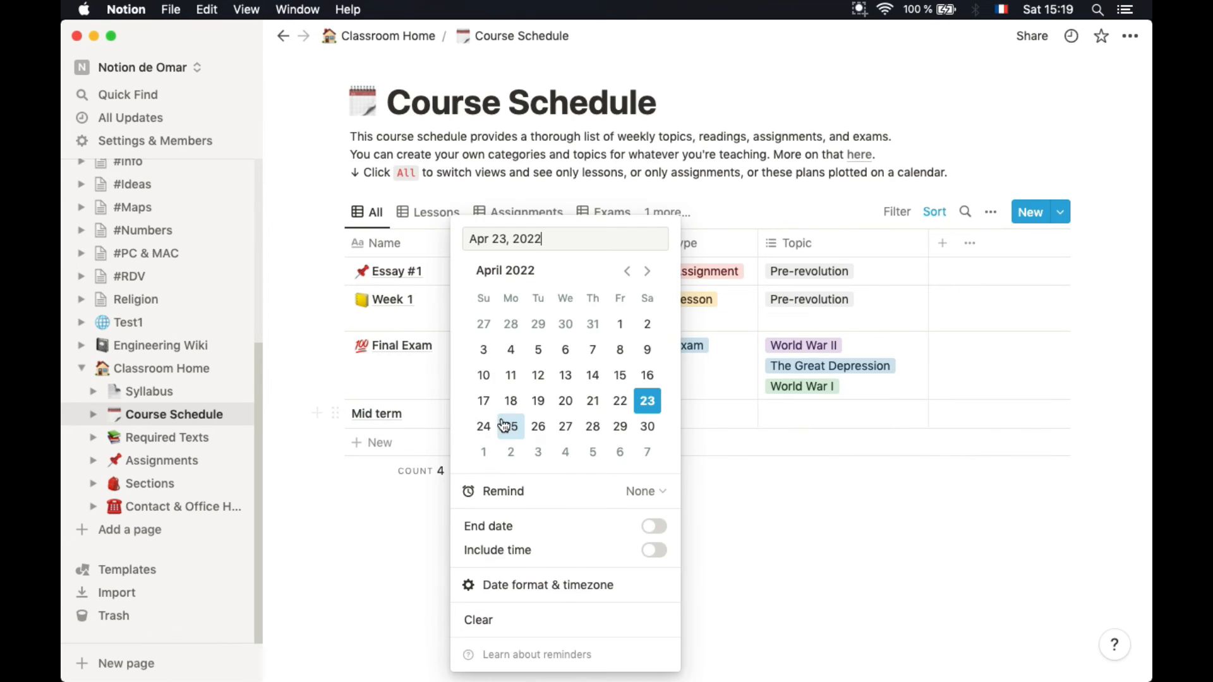
# Give Mid term the dates April 30 → May 7, 2022 with an on-the-day reminder
pyautogui.click(646, 426)
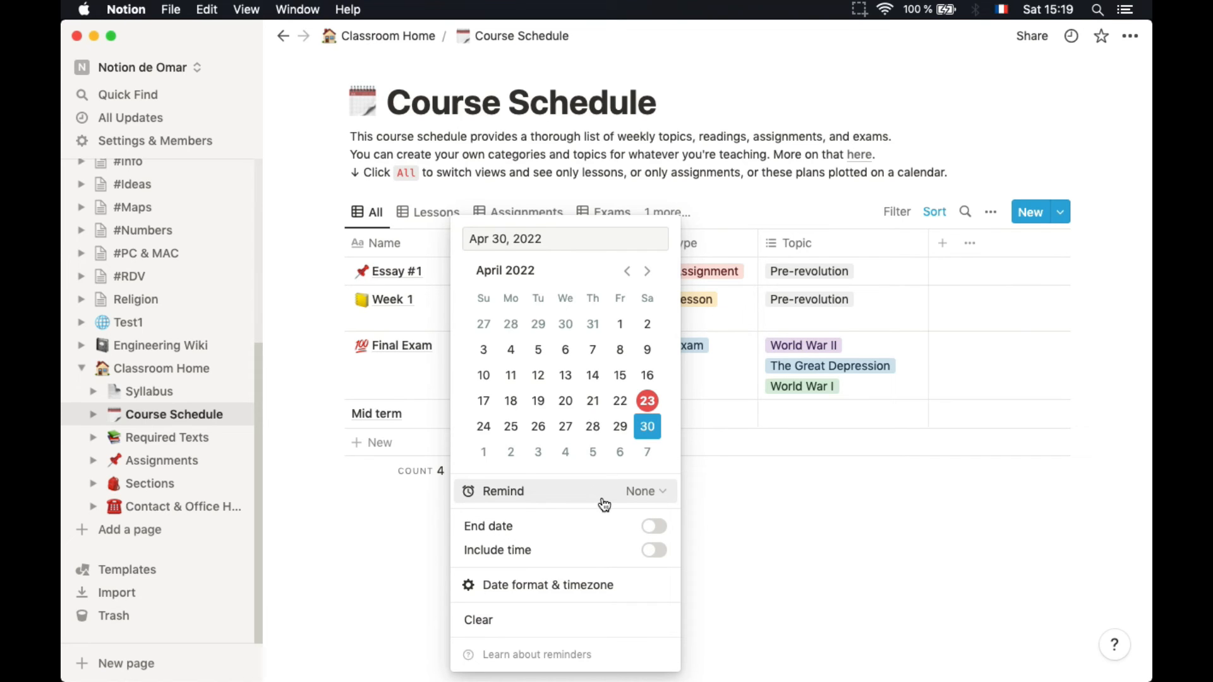
pyautogui.click(654, 491)
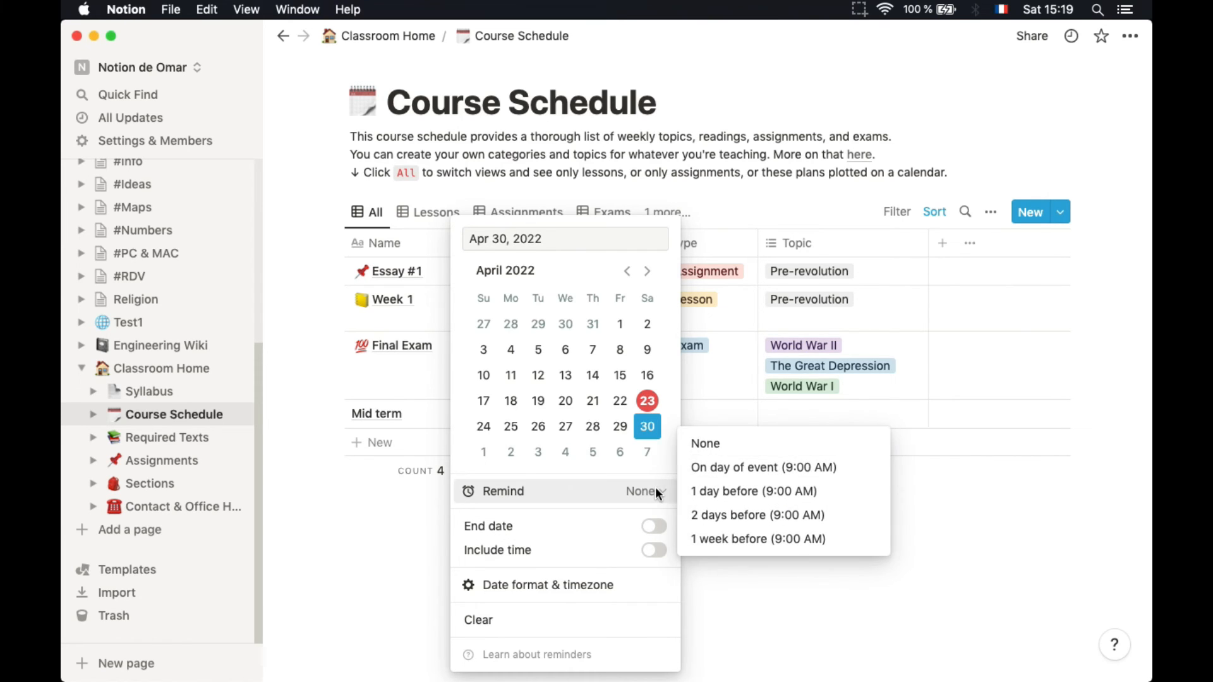
pyautogui.click(756, 470)
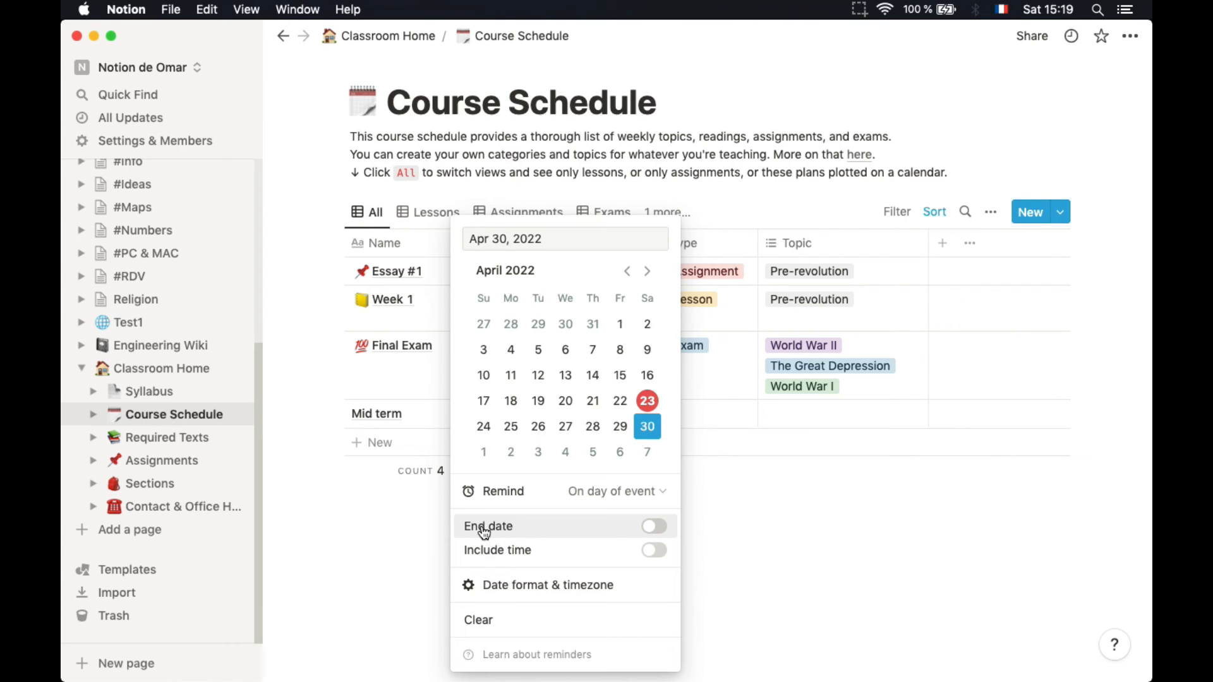
pyautogui.click(655, 528)
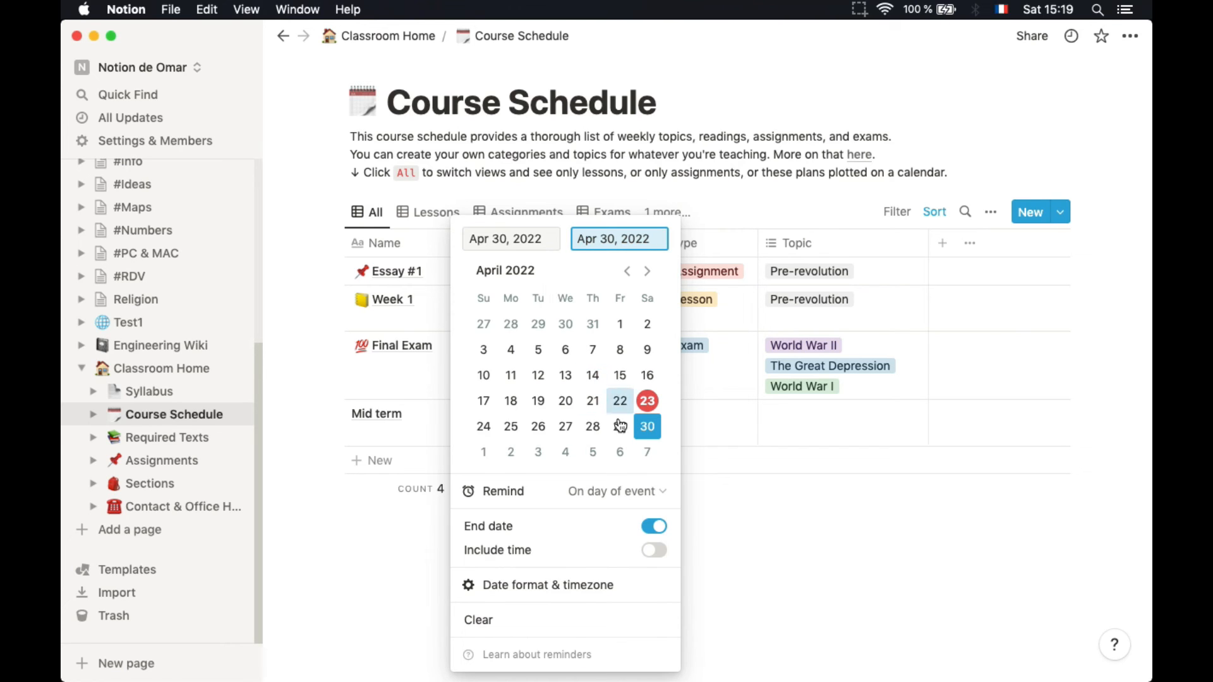
pyautogui.click(646, 452)
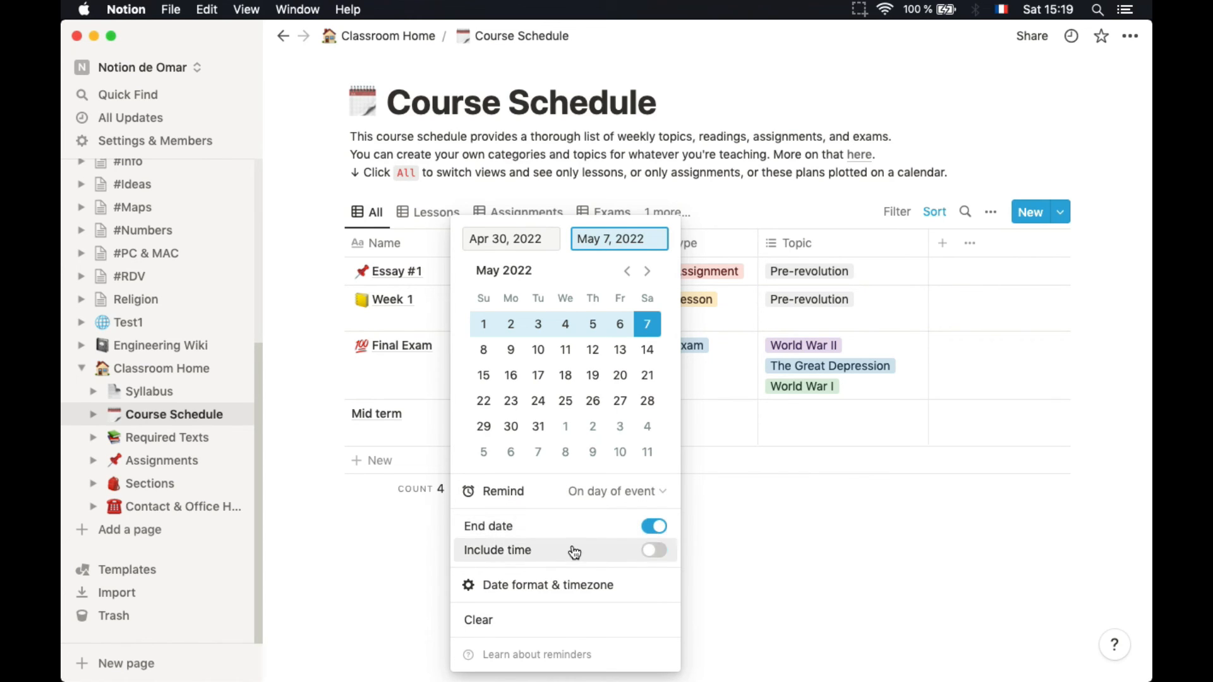
pyautogui.moveTo(521, 591)
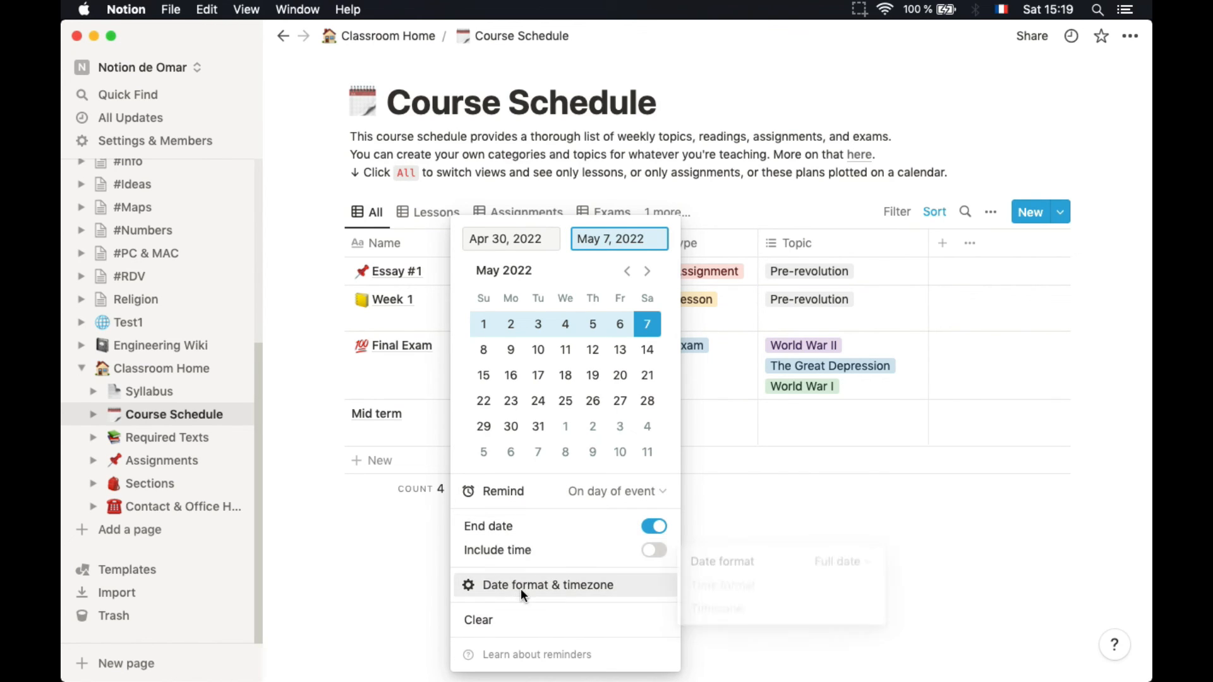
pyautogui.click(753, 561)
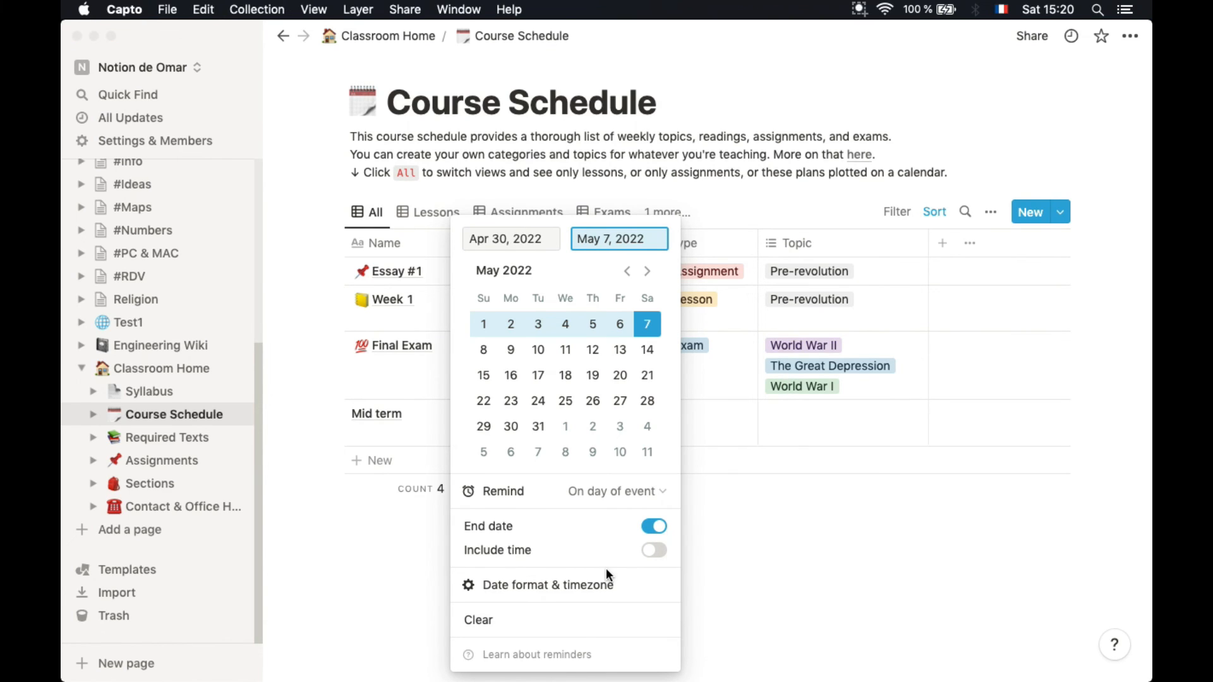
pyautogui.click(604, 524)
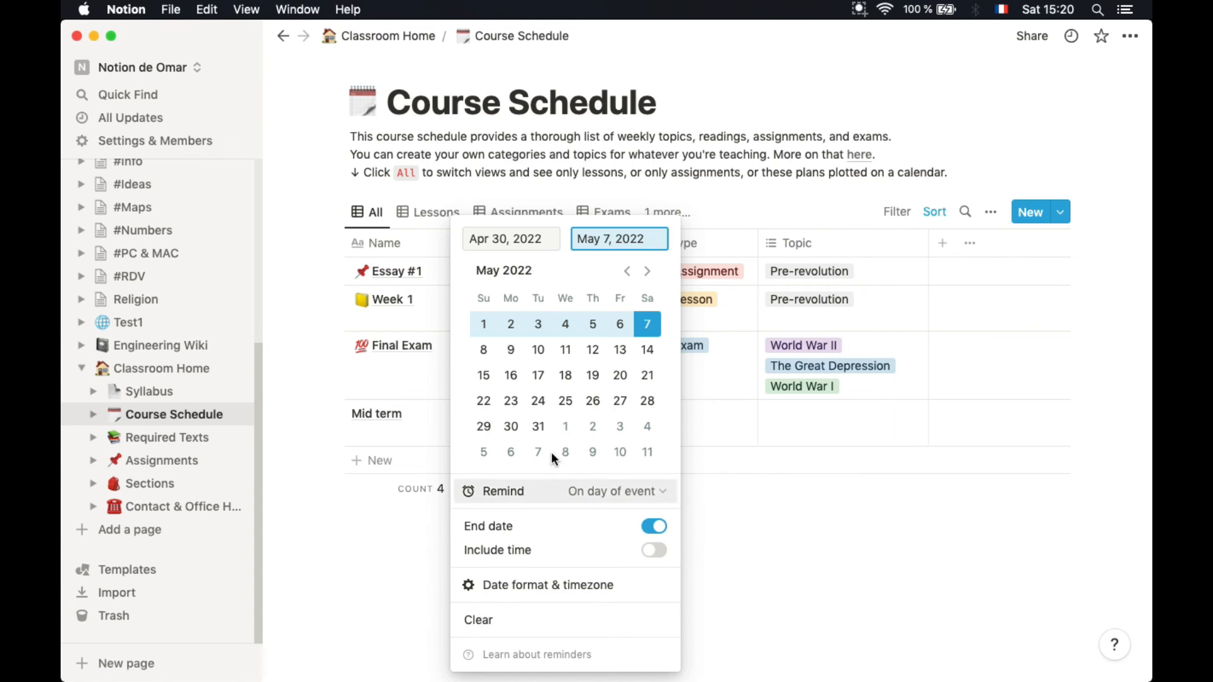
pyautogui.click(745, 504)
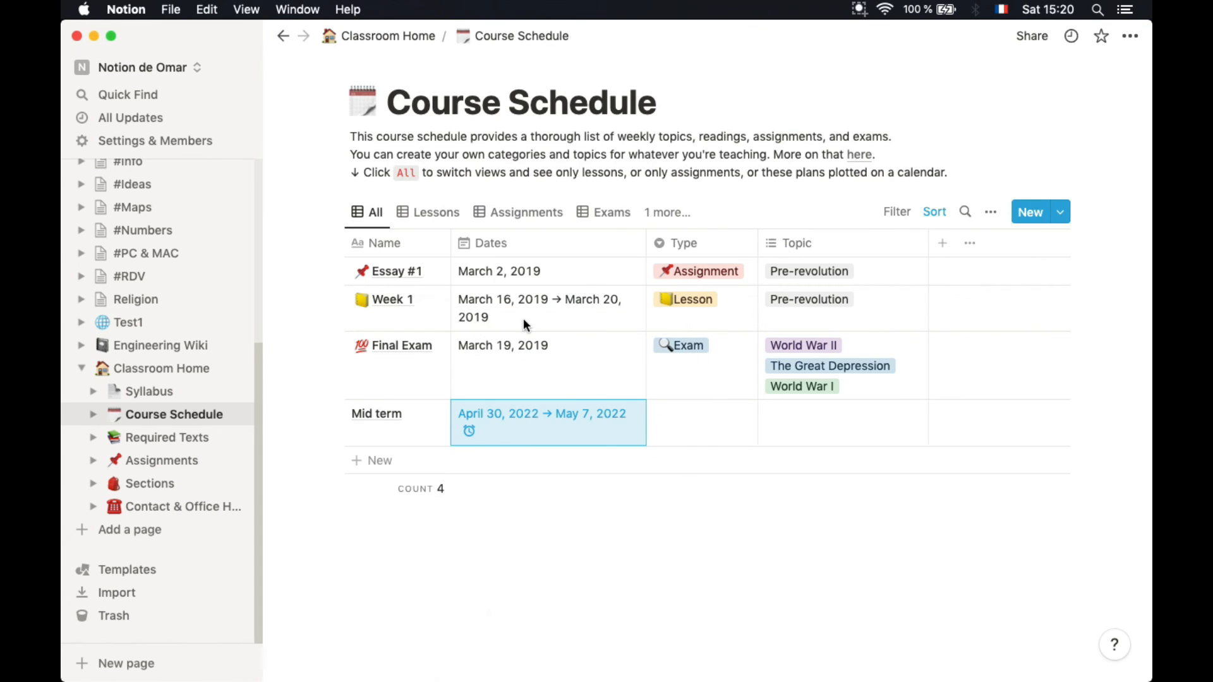
# Add a Name filter containing 'ess' so only Essay #1 remains in the table
pyautogui.click(897, 212)
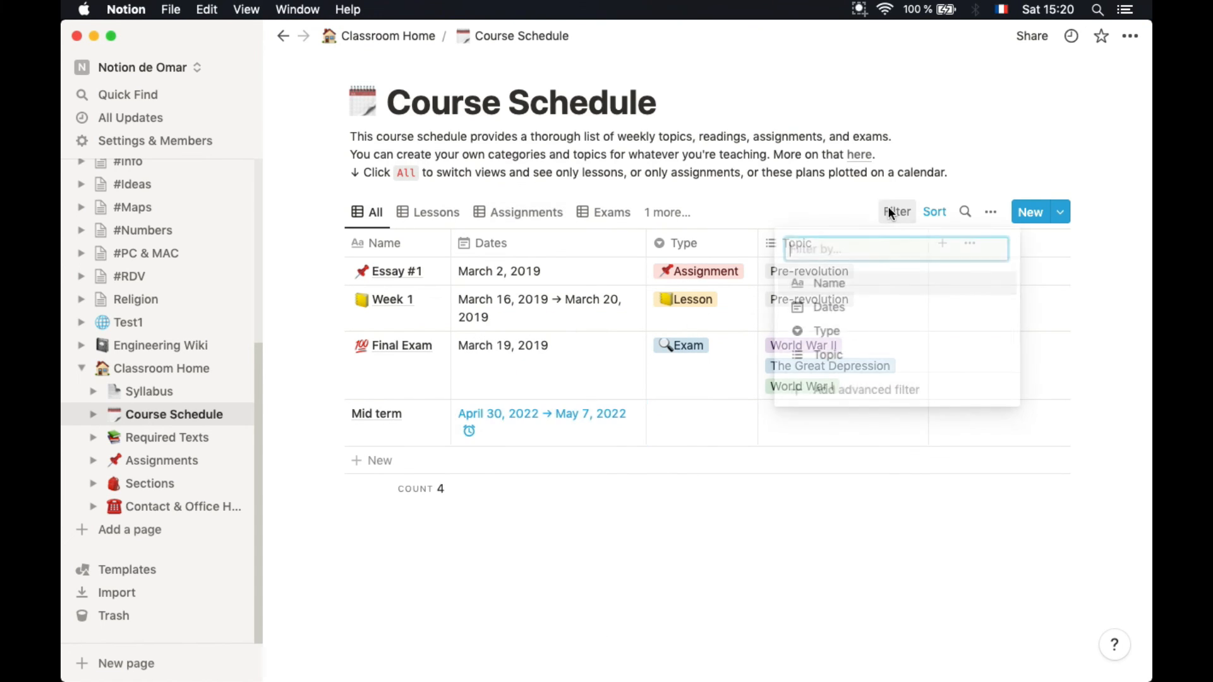
pyautogui.click(833, 283)
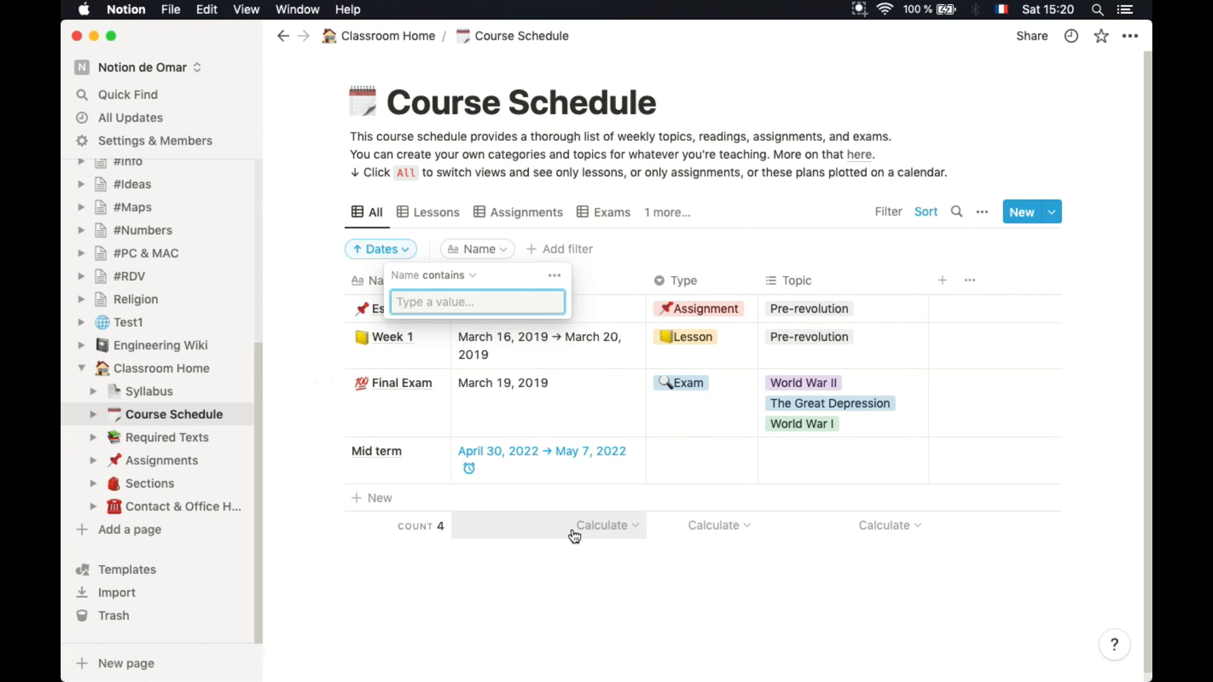
pyautogui.click(571, 528)
pyautogui.click(697, 236)
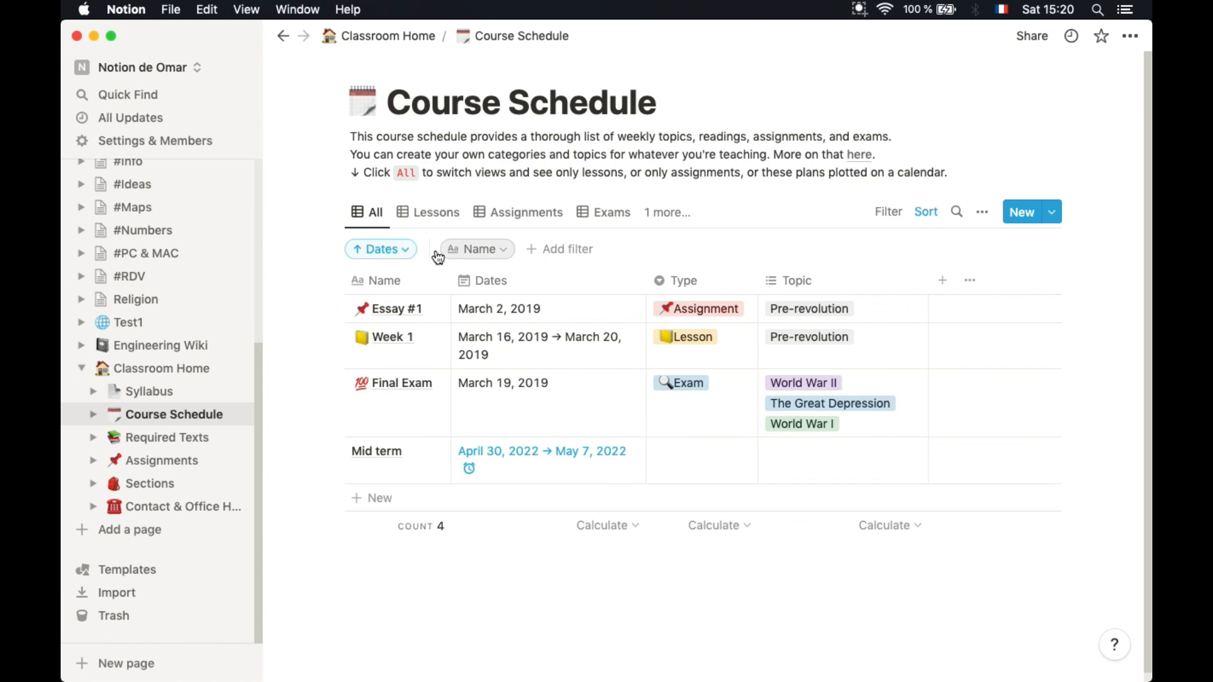
pyautogui.click(476, 248)
pyautogui.write('ess')
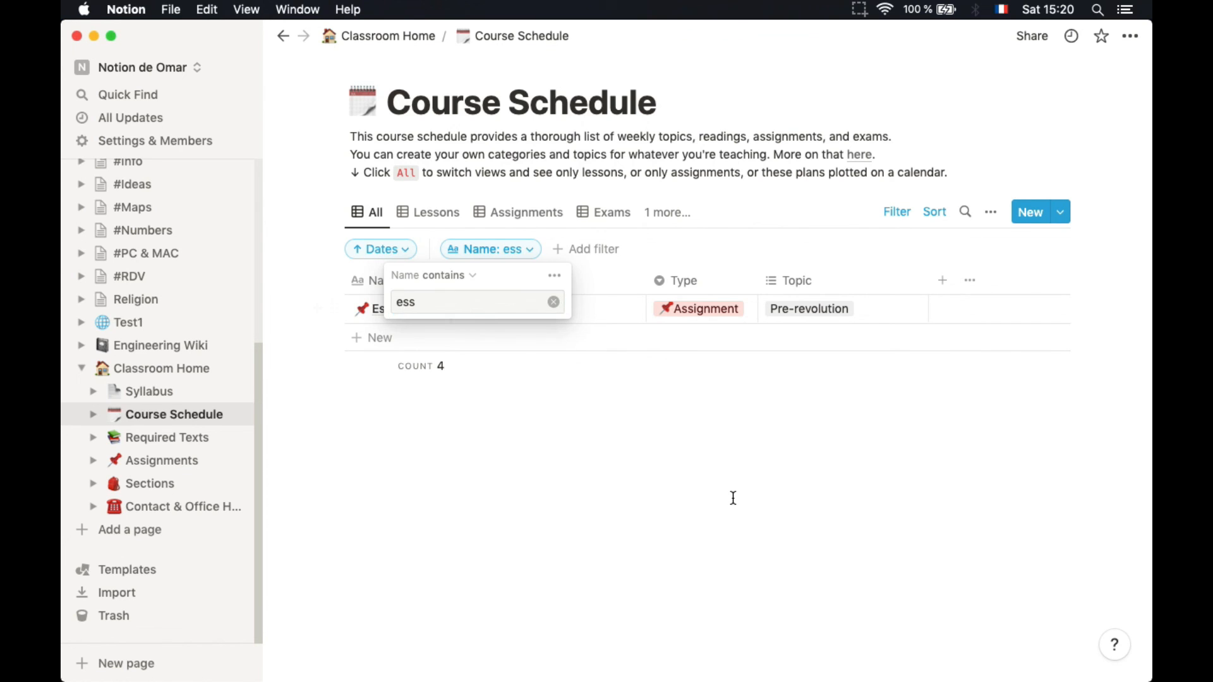
pyautogui.click(732, 498)
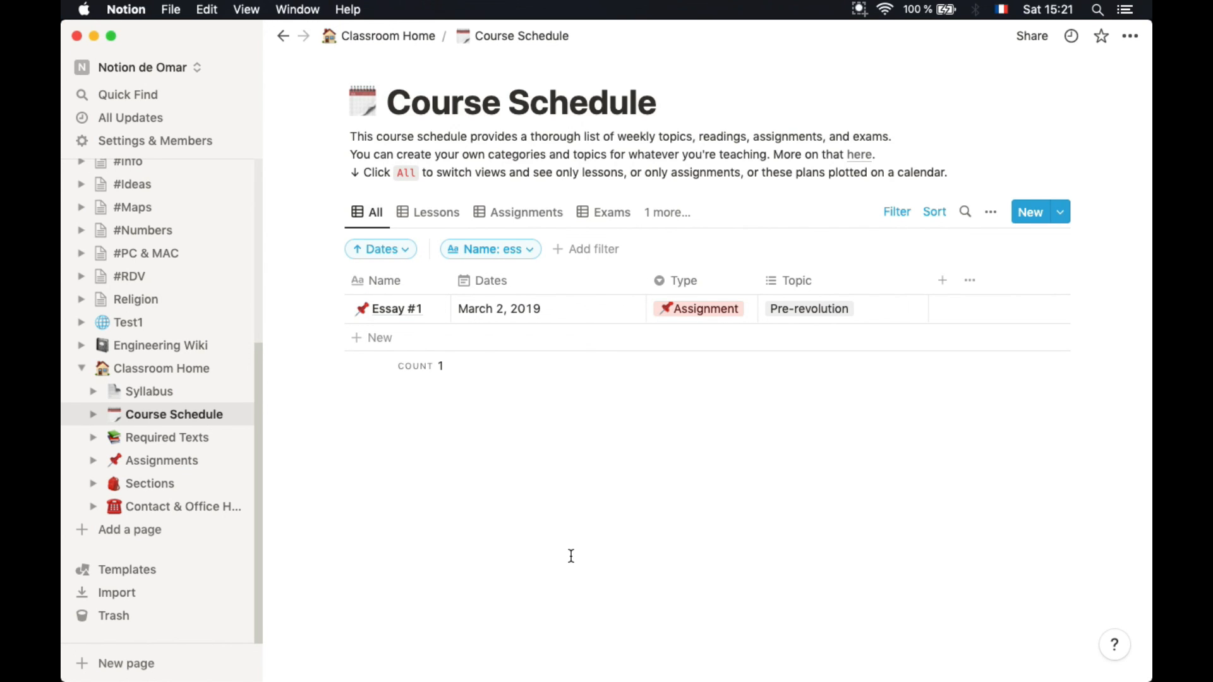
# Open Classroom Home's Contact & Office Hours gallery and try adding another view
pyautogui.click(132, 509)
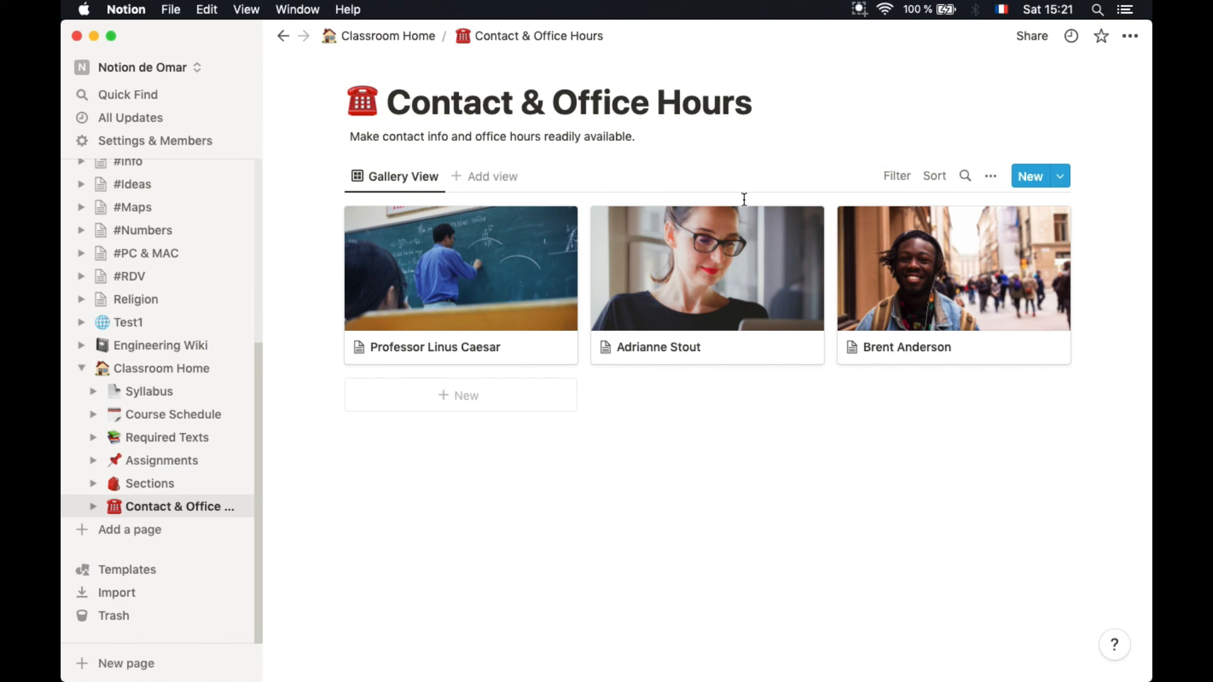
pyautogui.click(474, 185)
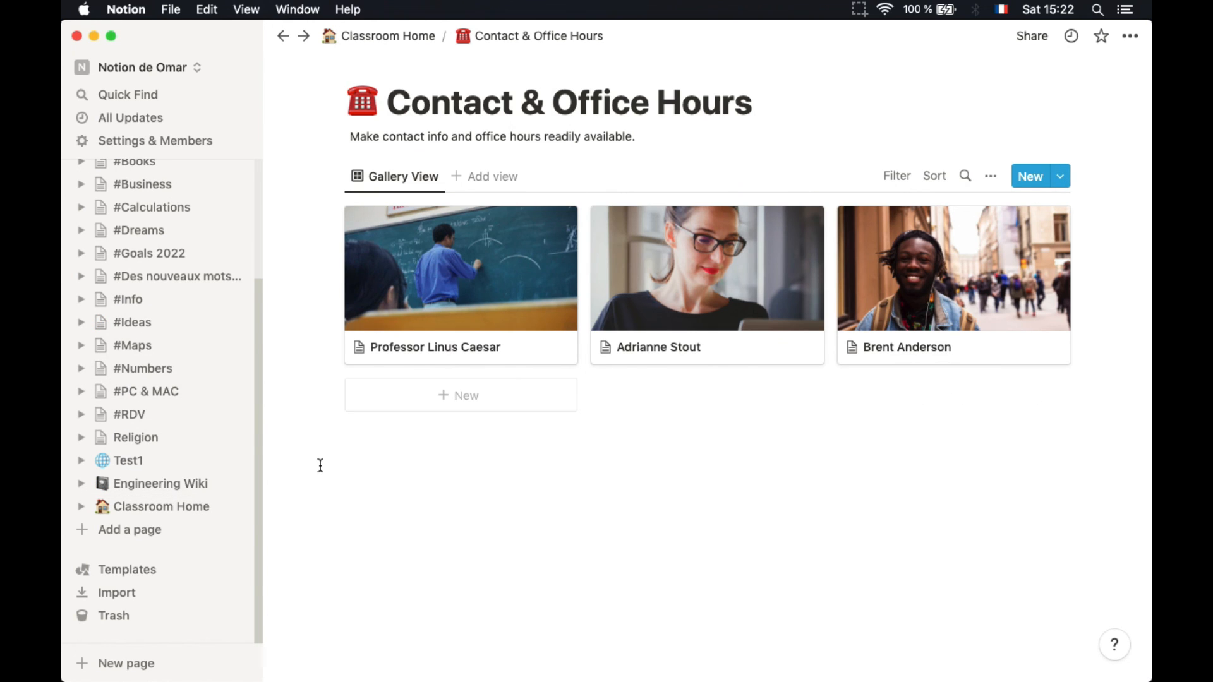
# Open Engineering Wiki from the sidebar and scroll down through its sections
pyautogui.click(162, 490)
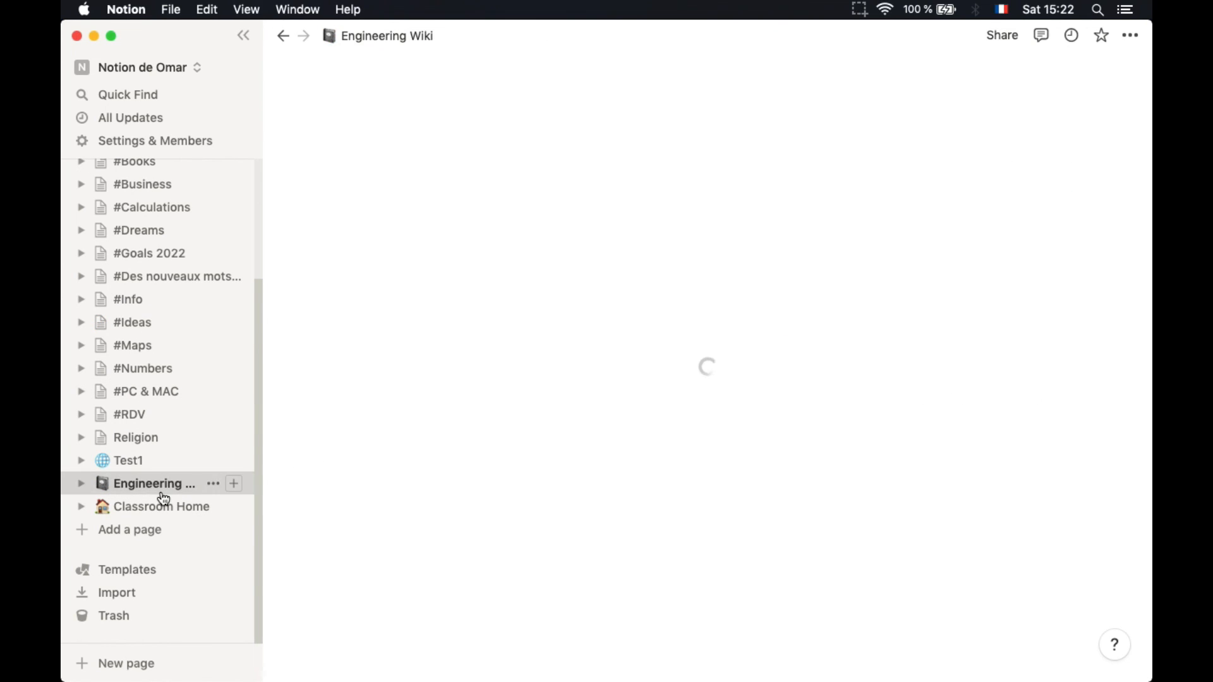
pyautogui.scroll(-5, 525, 549)
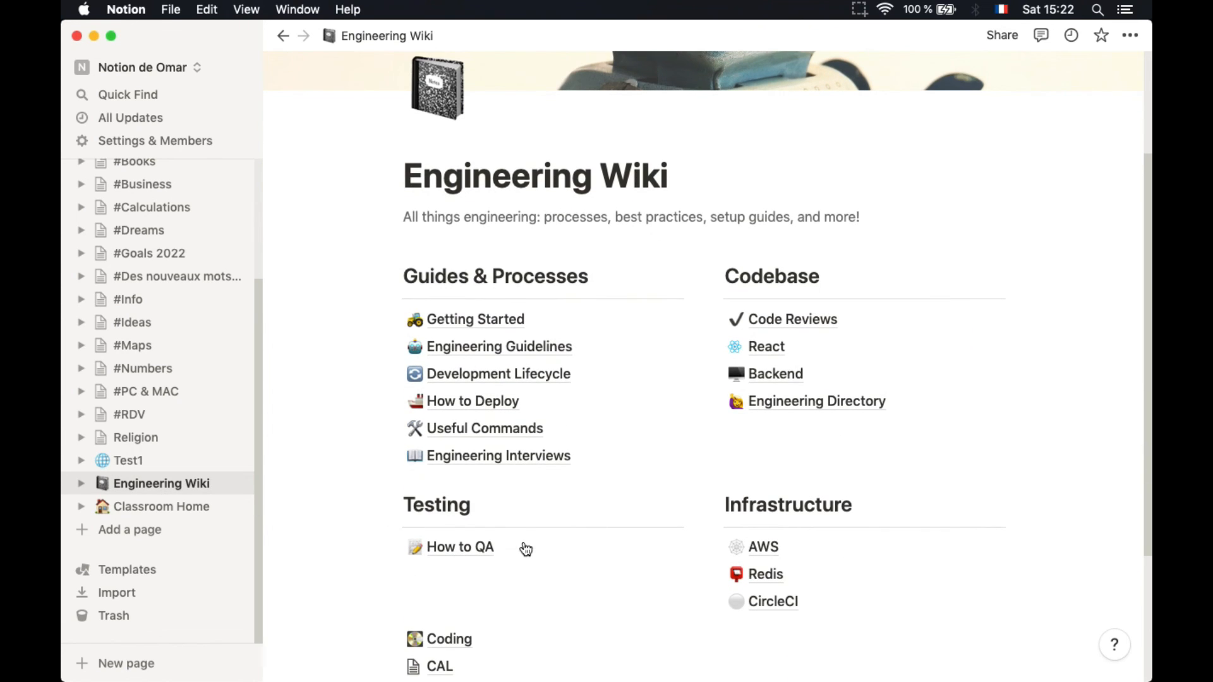